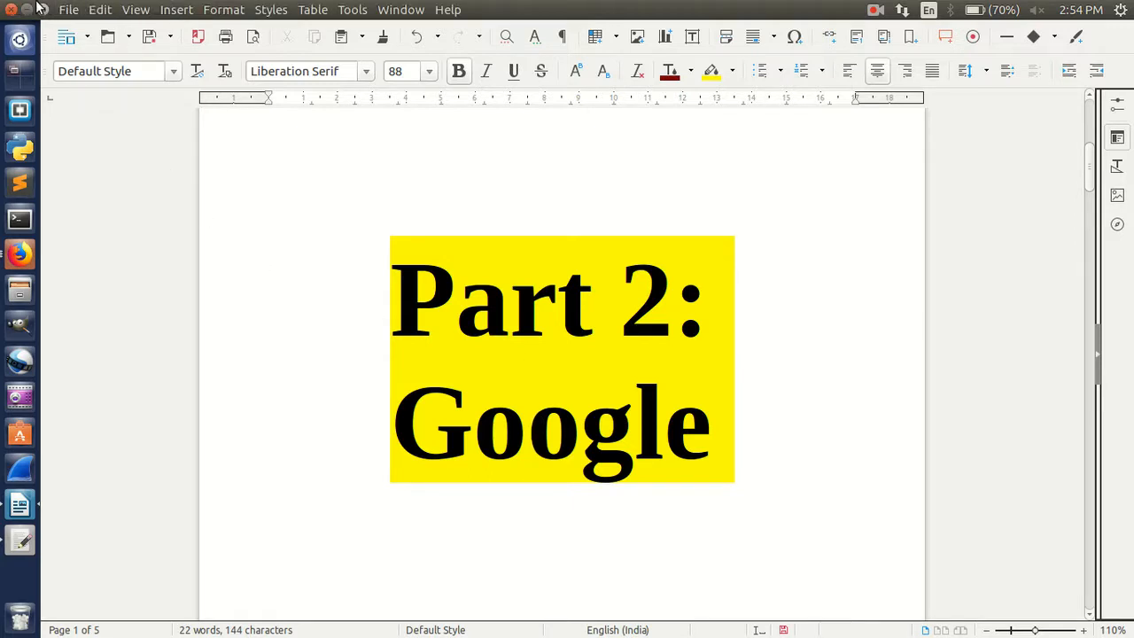
- Minimise the document and rearrange the Ubersuggest and YouTube browser windows among the other keyword tools, bringing Google Trends forward
{"action": "left_click", "coordinate": [29, 8]}
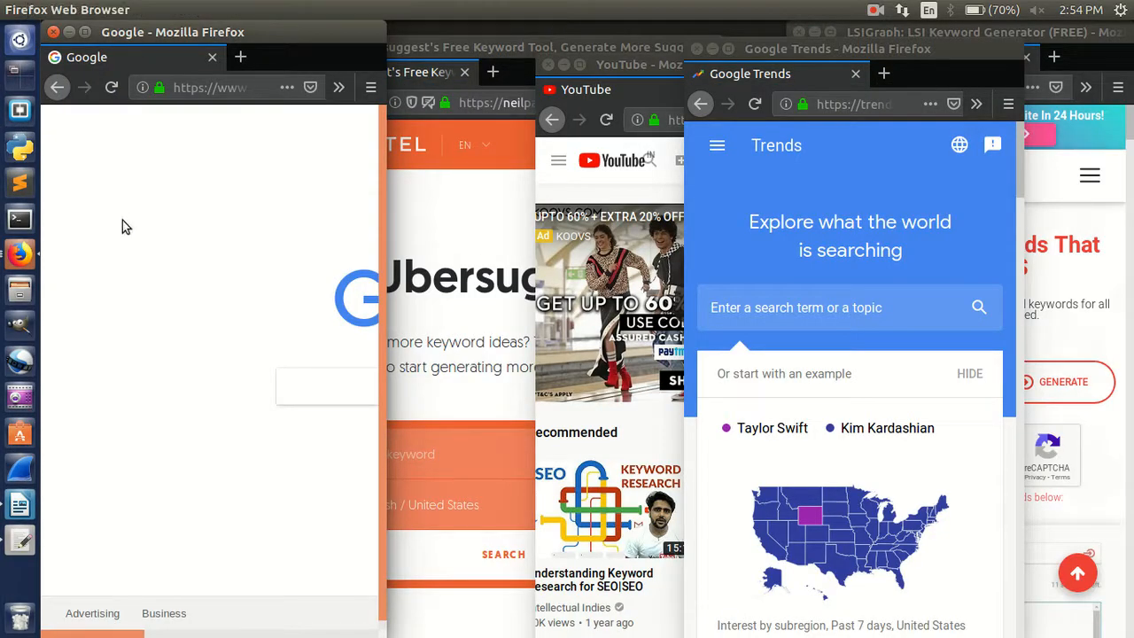
{"action": "left_click", "coordinate": [490, 224]}
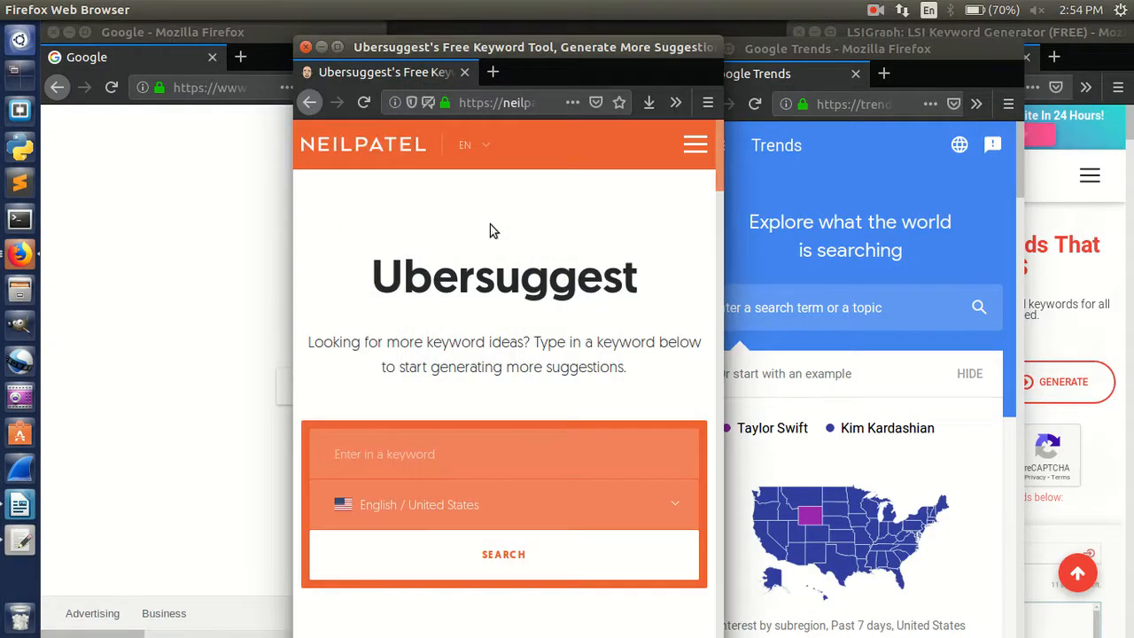
{"action": "left_click_drag", "start_coordinate": [563, 58], "coordinate": [460, 61]}
{"action": "left_click", "coordinate": [653, 94]}
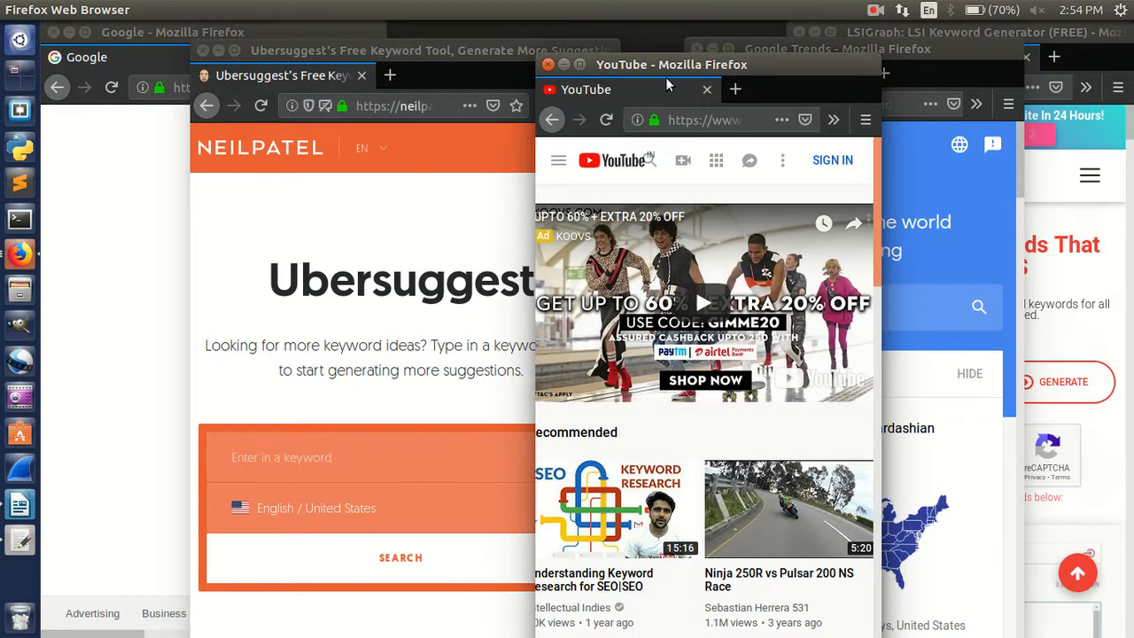
{"action": "left_click_drag", "start_coordinate": [676, 65], "coordinate": [676, 45]}
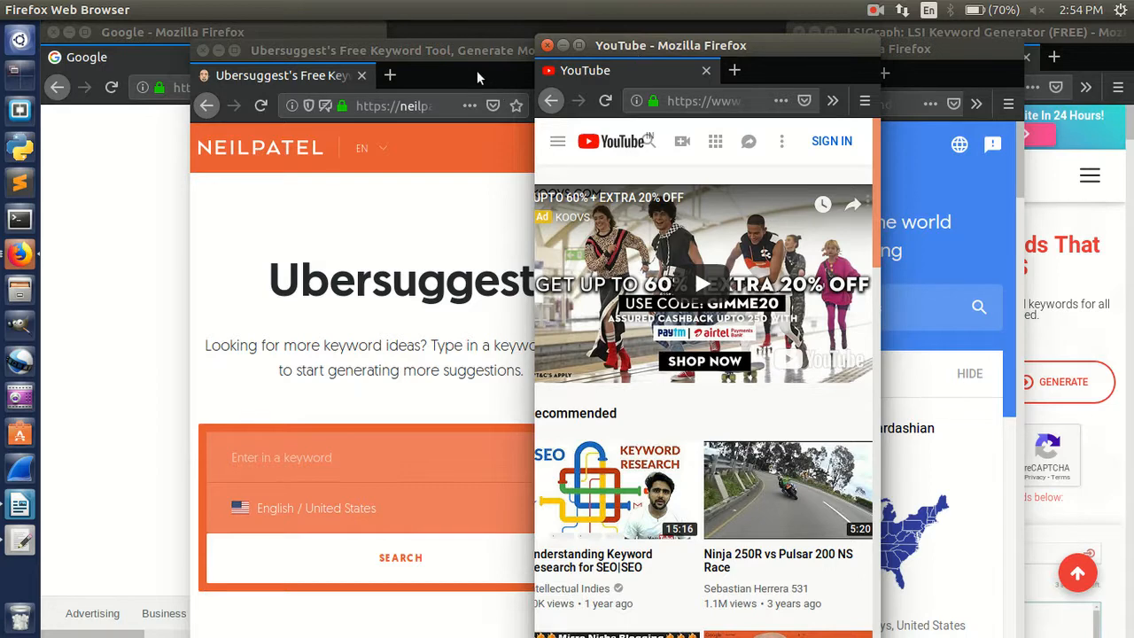
{"action": "left_click_drag", "start_coordinate": [461, 52], "coordinate": [467, 48]}
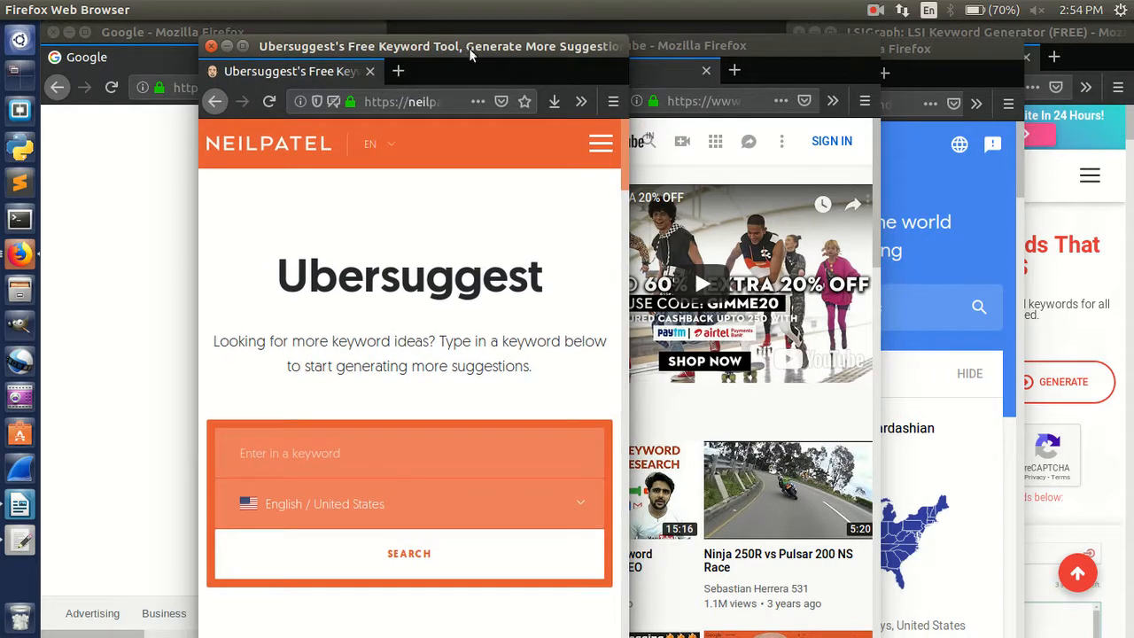
{"action": "left_click", "coordinate": [903, 199]}
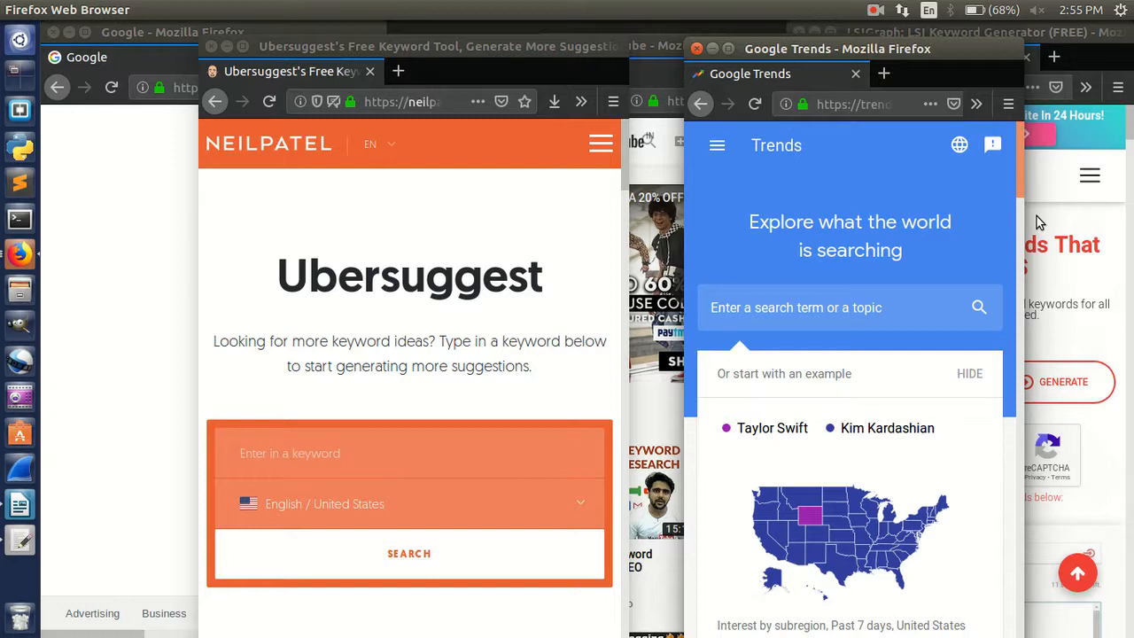
- Maximise the Google window and enter "depression" in the search box to get suggestions, without running the search
{"action": "left_click", "coordinate": [113, 192]}
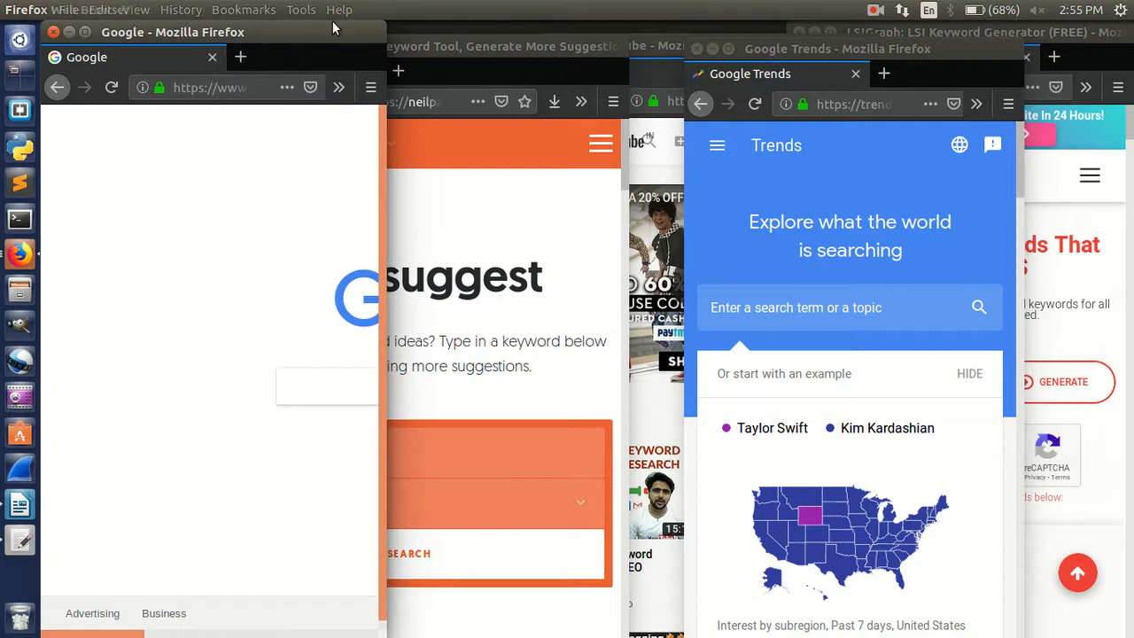
{"action": "left_click_drag", "start_coordinate": [334, 28], "coordinate": [600, 3]}
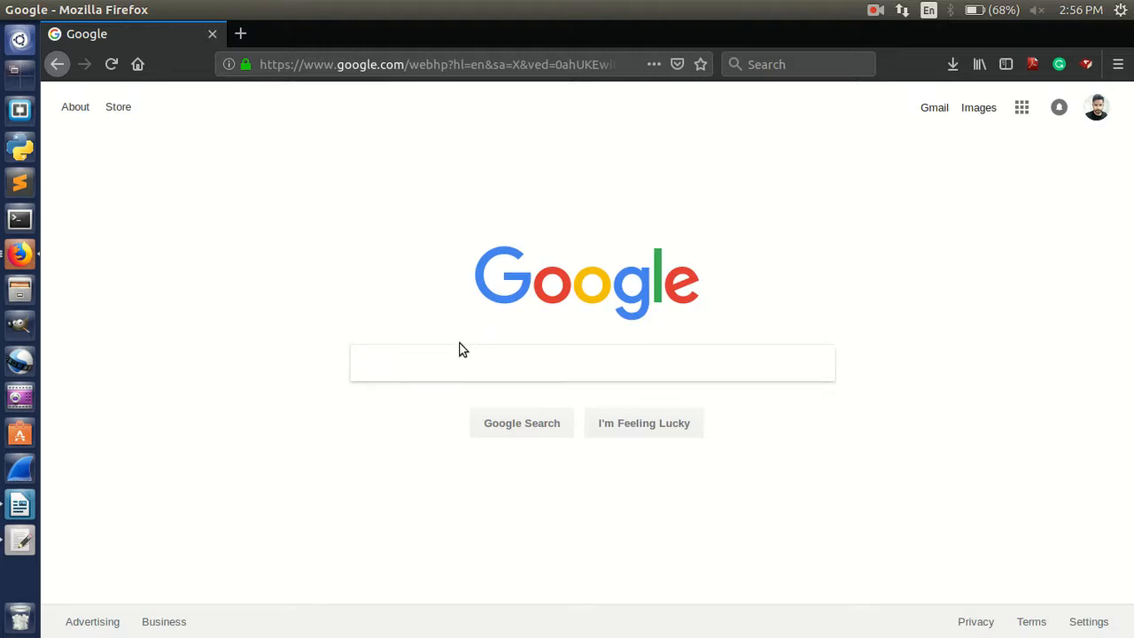
{"action": "left_click", "coordinate": [563, 355]}
{"action": "type", "text": "depression"}
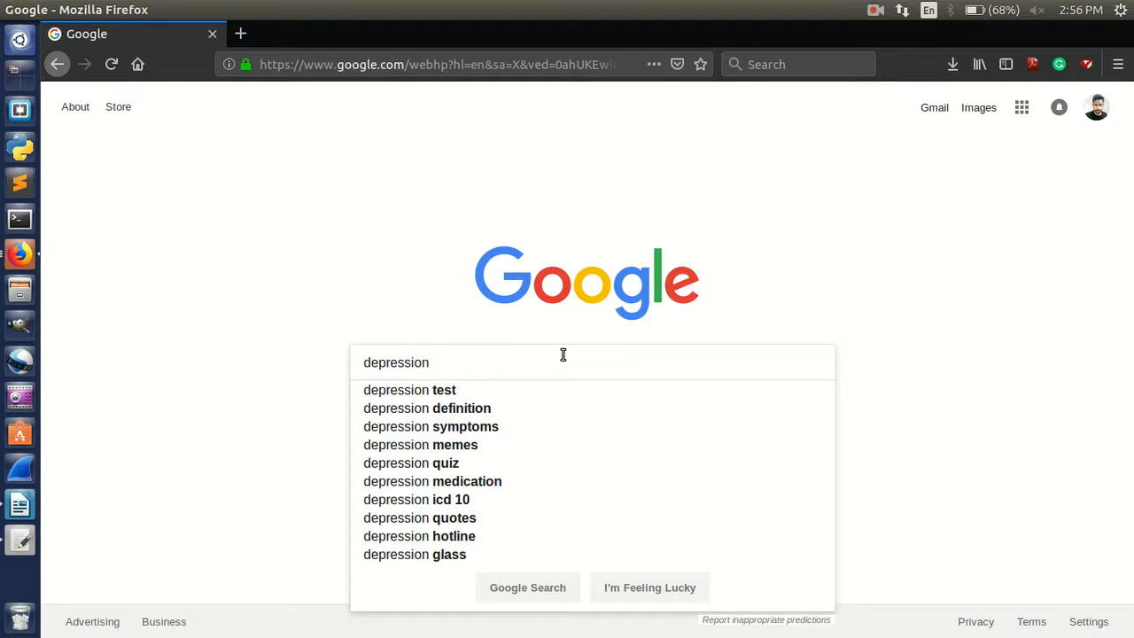
- Restore the Google window to its smaller size, switch to the gedit text editor, and enter "depression" on the first line
{"action": "left_click_drag", "start_coordinate": [549, 13], "coordinate": [5, 284]}
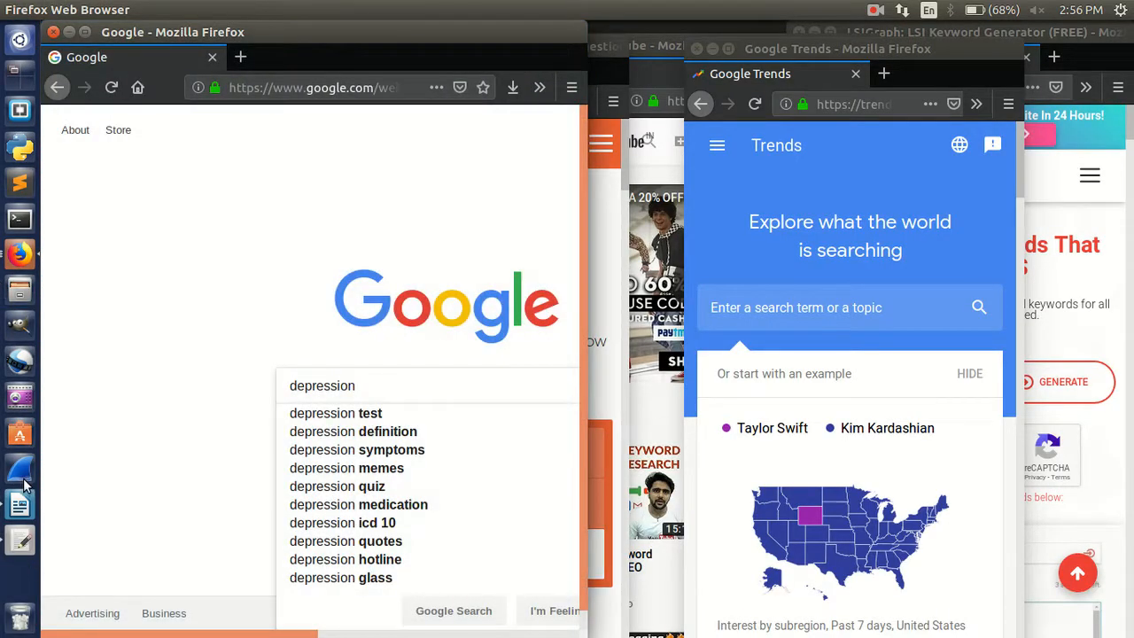
{"action": "left_click", "coordinate": [22, 541]}
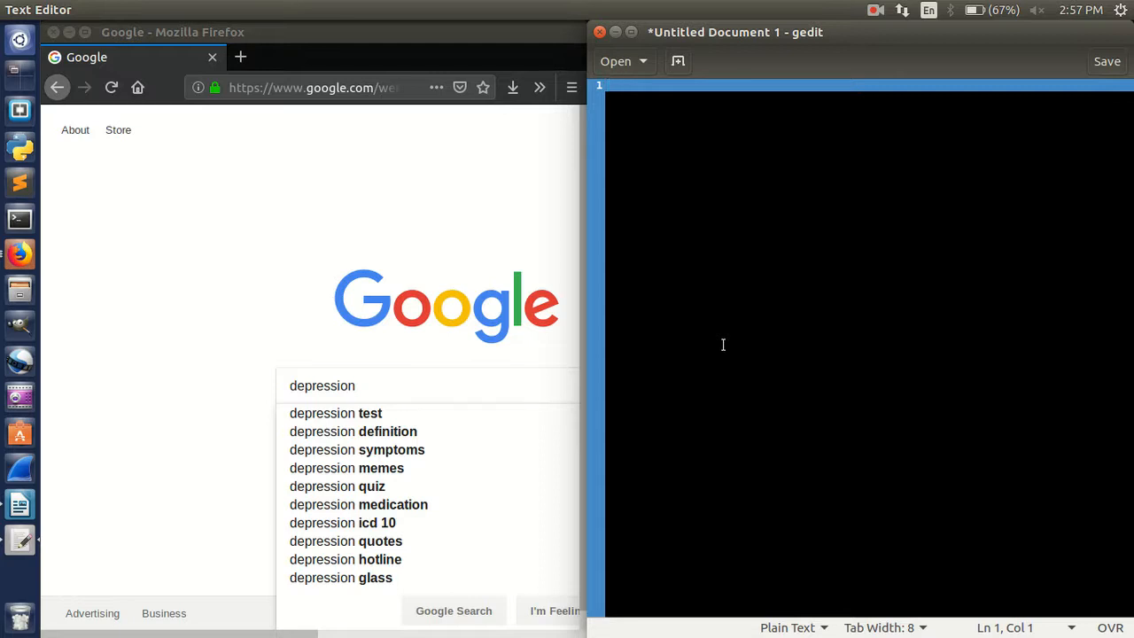
{"action": "type", "text": "depression"}
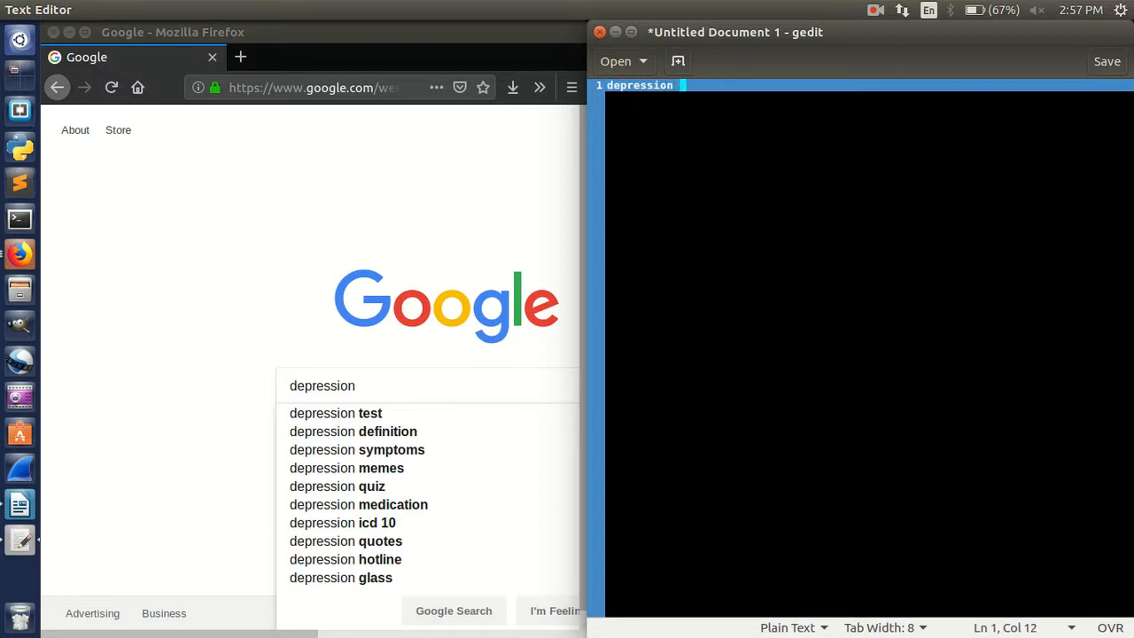
- Insert the heading "Google SUggestions" above the keyword line, with a row of dashes beneath the heading
{"action": "key", "text": "ctrl+a"}
{"action": "key", "text": "Left"}
{"action": "key", "text": "Return"}
{"action": "key", "text": "Up"}
{"action": "type", "text": "Go"}
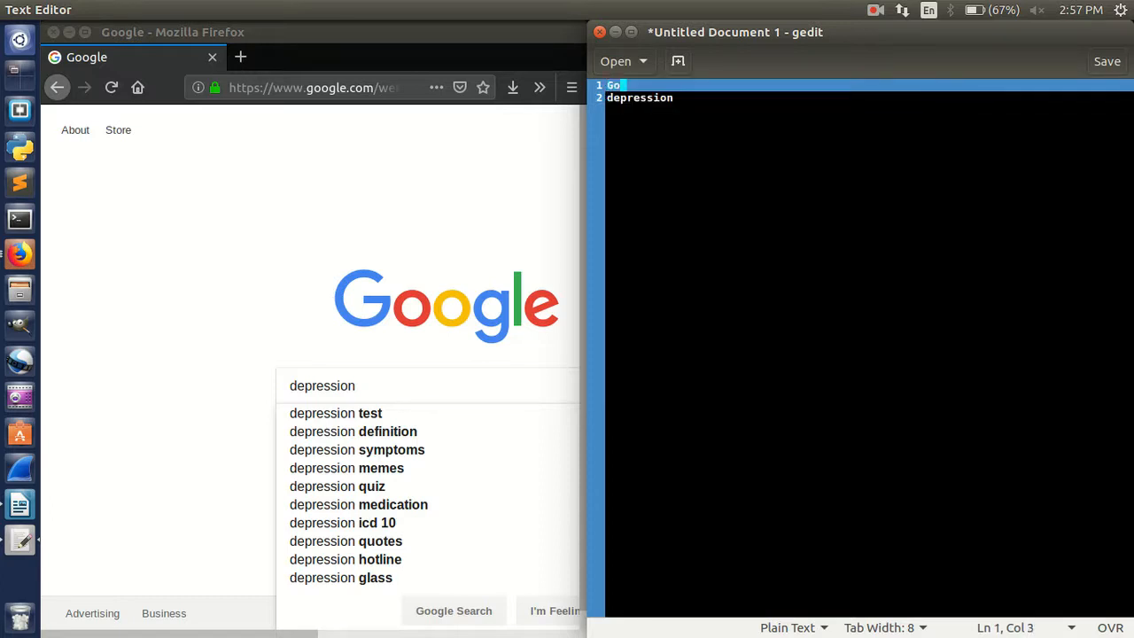
{"action": "type", "text": "ogle SUggestions"}
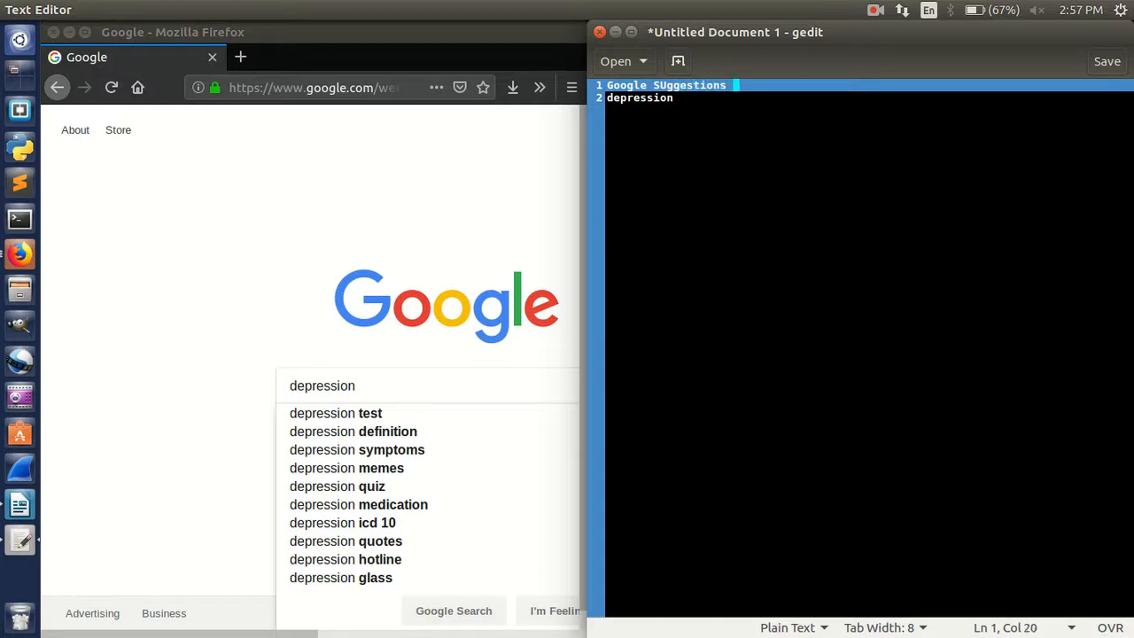
{"action": "key", "text": "BackSpace"}
{"action": "key", "text": "Return"}
{"action": "type", "text": "-------------"}
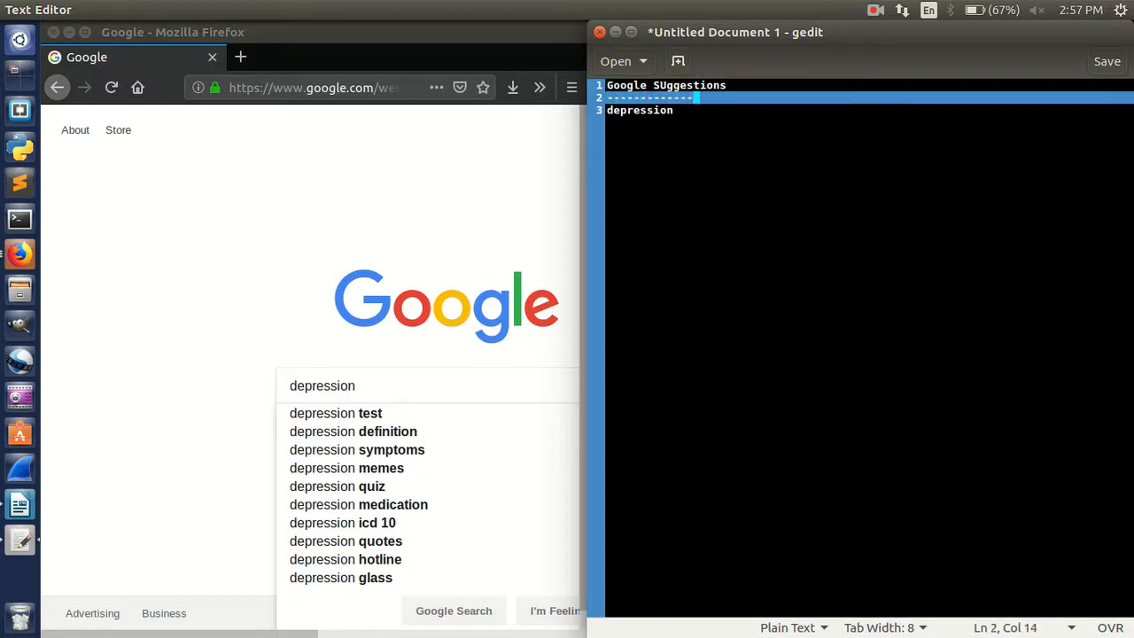
- Complete the keyword line under the dashes so that it reads "depression tests"
{"action": "key", "text": "Down"}
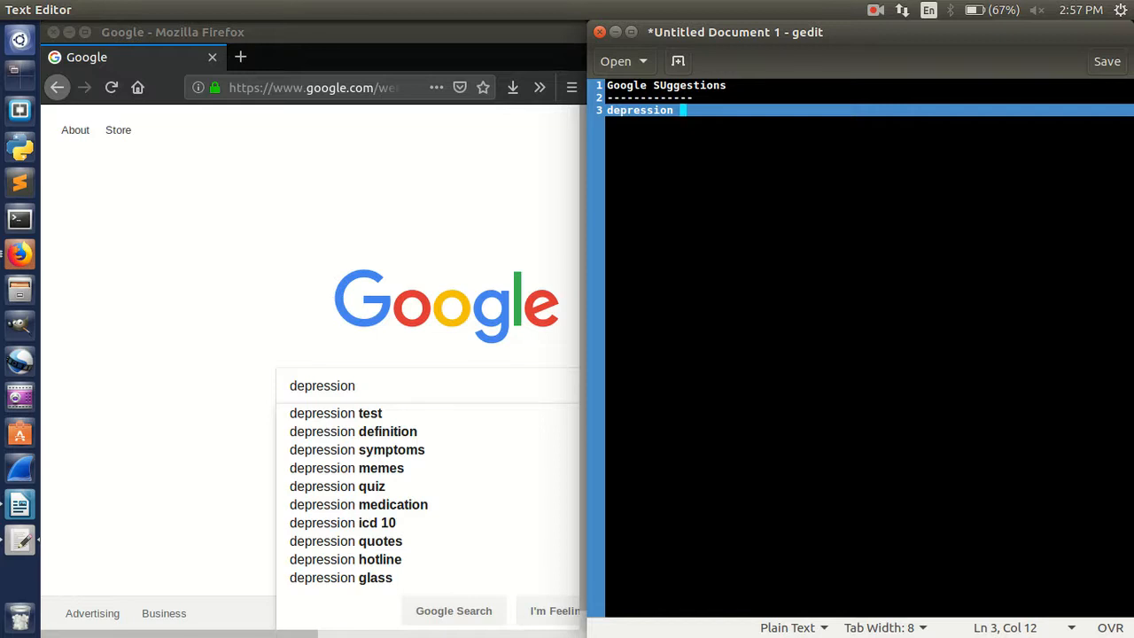
{"action": "type", "text": "tests"}
{"action": "key", "text": "Return"}
- Add "depression definition" as the second keyword in the list, correcting the misspelling
{"action": "type", "text": "depression  "}
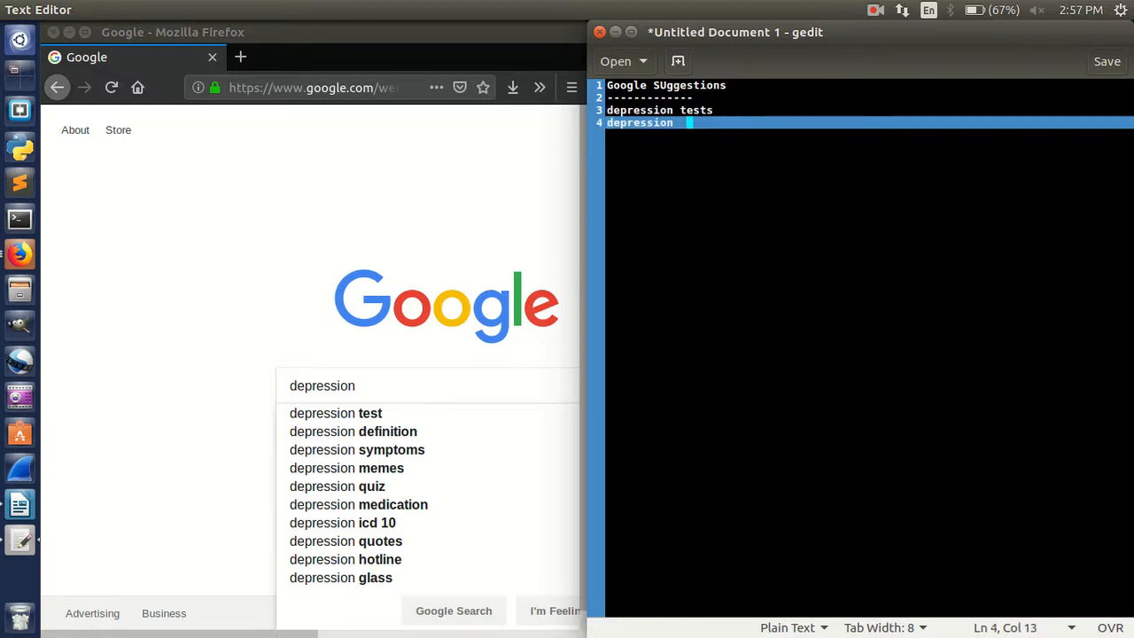
{"action": "type", "text": "defination"}
{"action": "key", "text": "BackSpace"}
{"action": "key", "text": "BackSpace"}
{"action": "key", "text": "BackSpace"}
{"action": "key", "text": "BackSpace"}
{"action": "key", "text": "BackSpace"}
{"action": "key", "text": "BackSpace"}
{"action": "type", "text": "u"}
{"action": "key", "text": "BackSpace"}
{"action": "type", "text": "ition"}
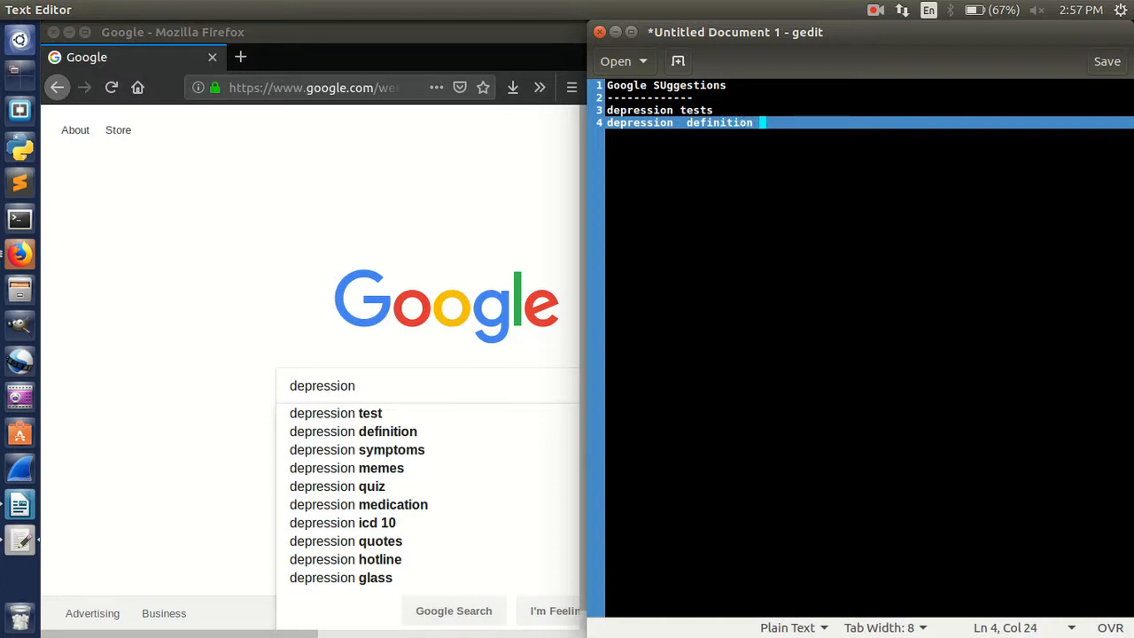
{"action": "key", "text": "Return"}
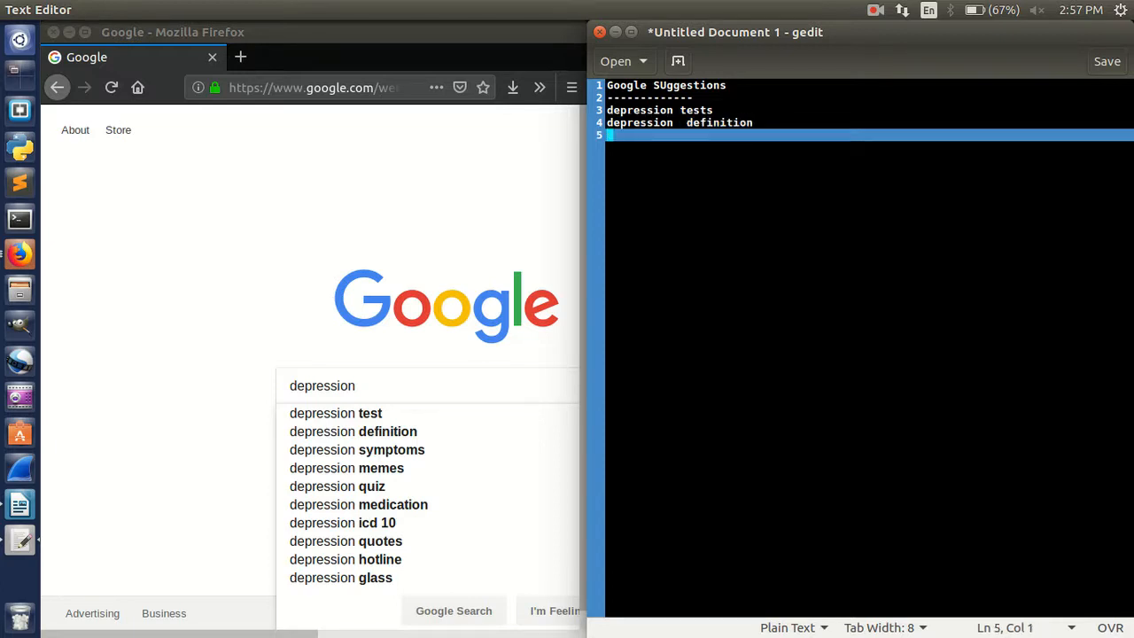
- Add the keywords "depression symptoms", "depression medications" and "depression hotlines" to the list on separate lines
{"action": "type", "text": "depression  s"}
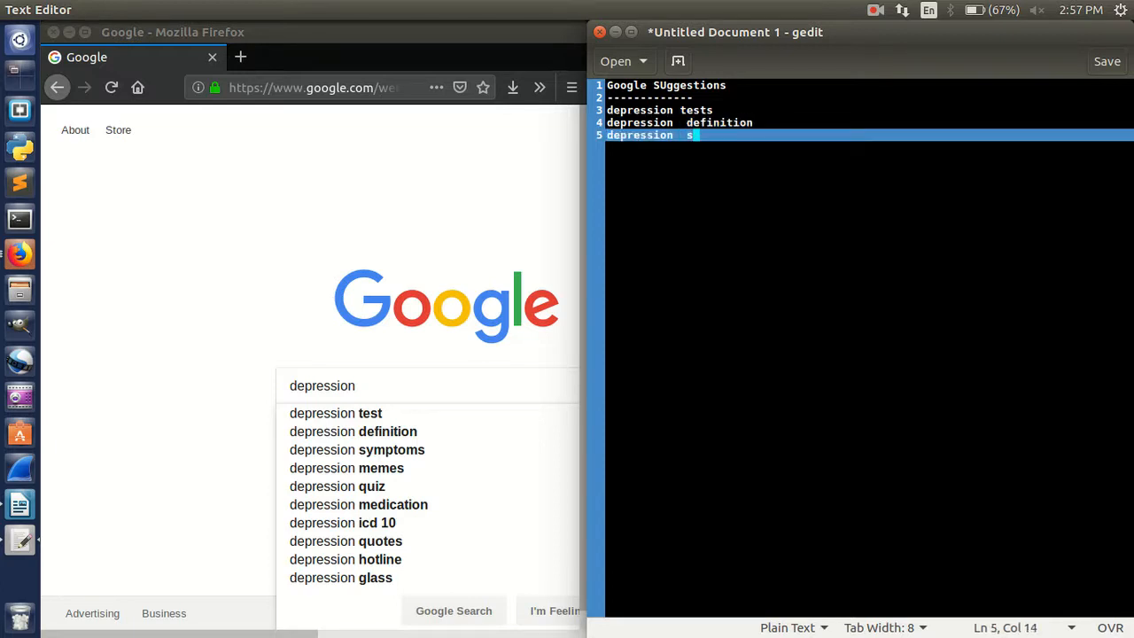
{"action": "type", "text": "ymptoms"}
{"action": "key", "text": "Return"}
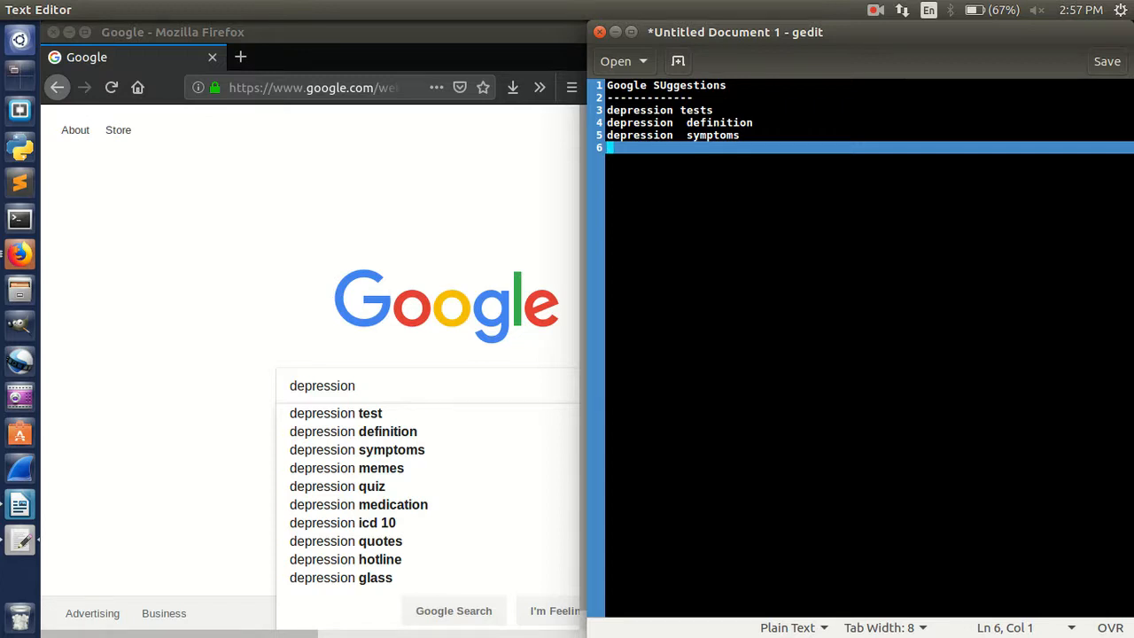
{"action": "type", "text": "depression medicatio"}
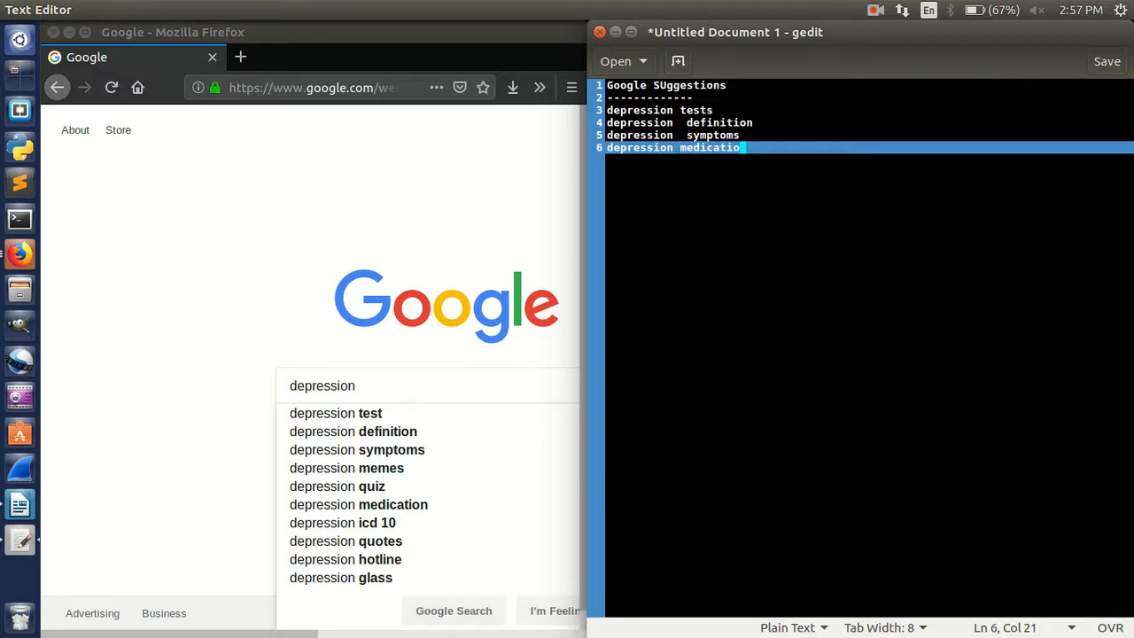
{"action": "type", "text": "ns"}
{"action": "key", "text": "Return"}
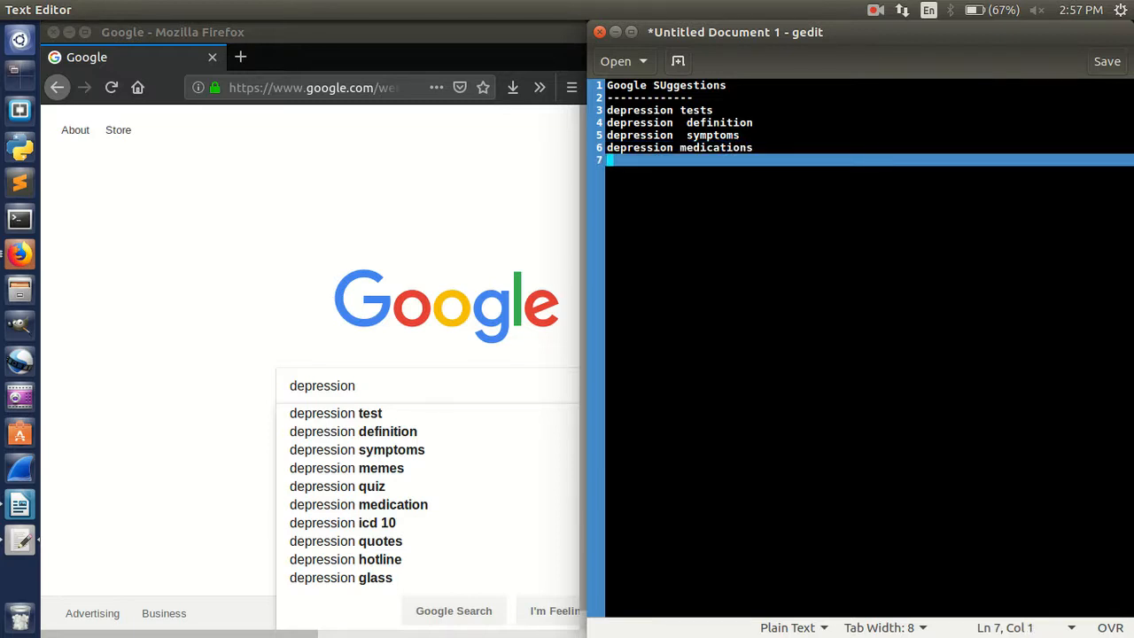
{"action": "type", "text": "depression  "}
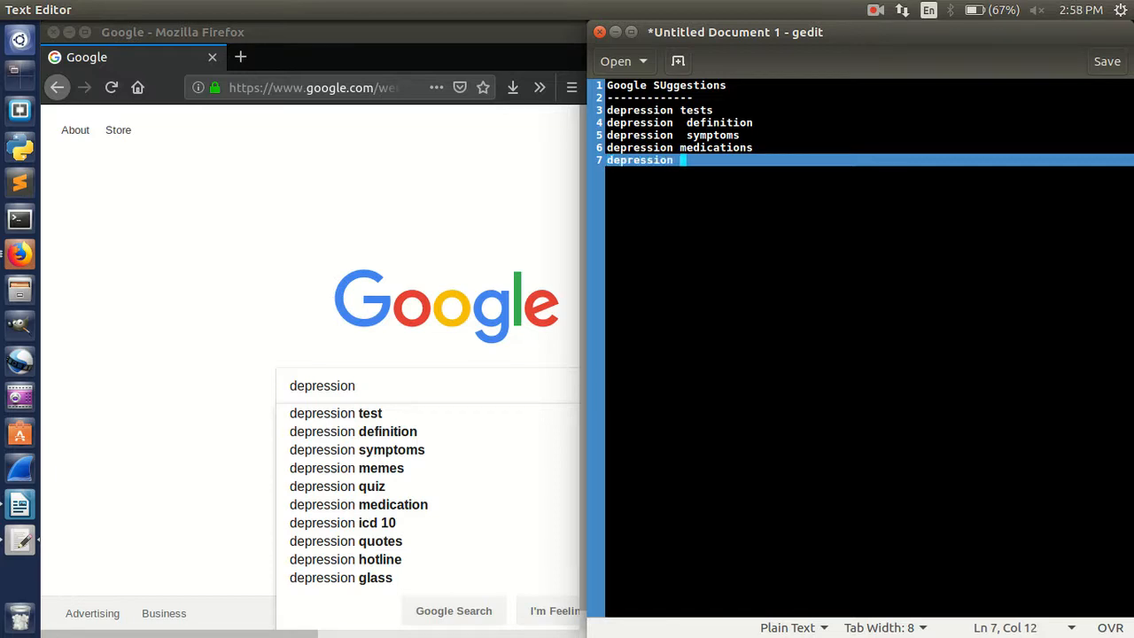
{"action": "type", "text": "hotlines"}
{"action": "key", "text": "Return"}
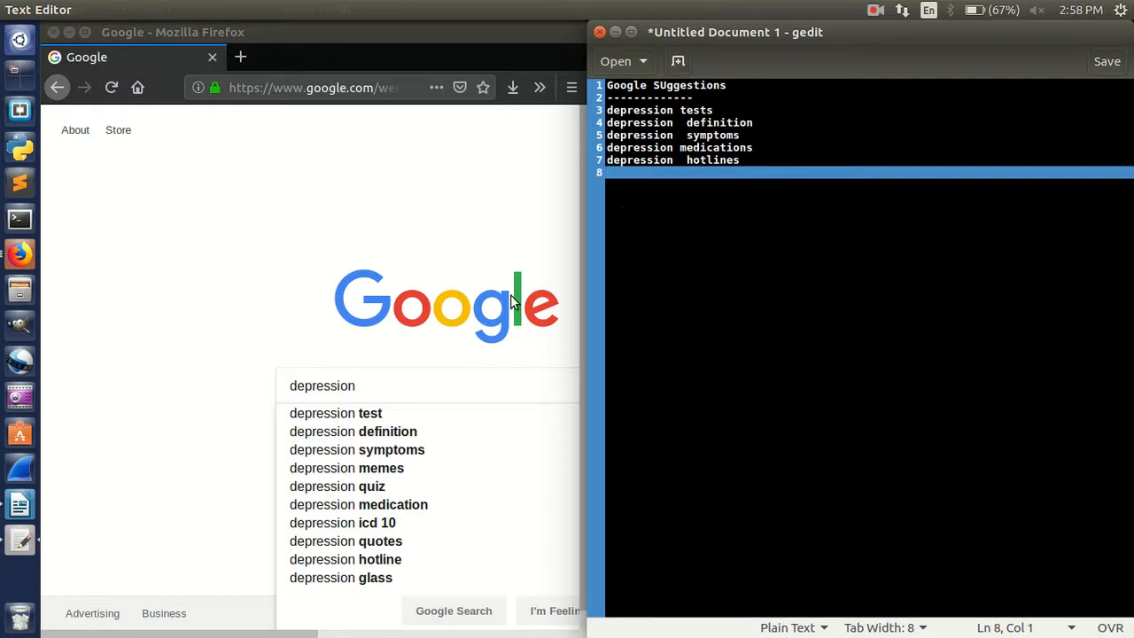
- Get Google suggestions with words preceding "depression", and add "signs of depression" and "types of depression" to the keyword list
{"action": "left_click", "coordinate": [295, 390]}
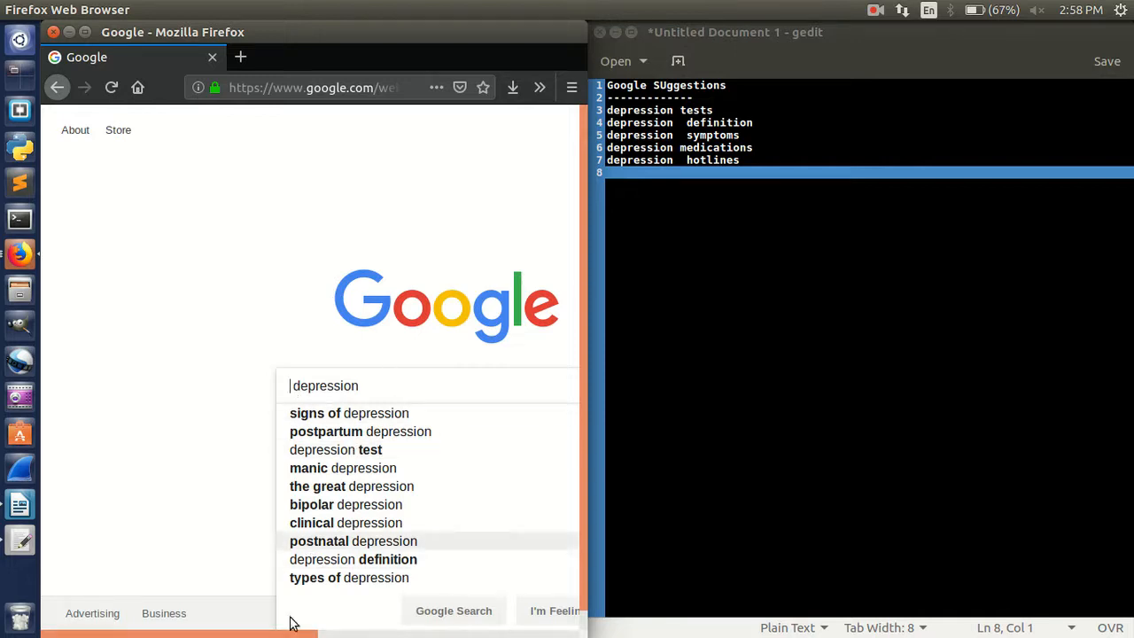
{"action": "left_click", "coordinate": [667, 207]}
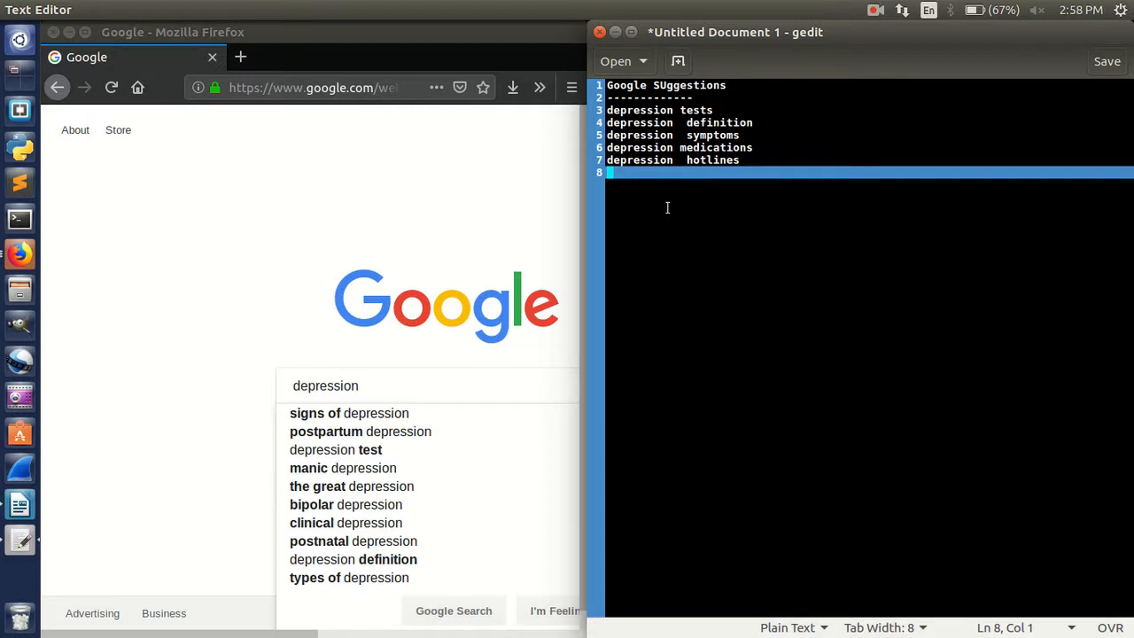
{"action": "type", "text": "sin"}
{"action": "type", "text": "gns o"}
{"action": "type", "text": "f depression"}
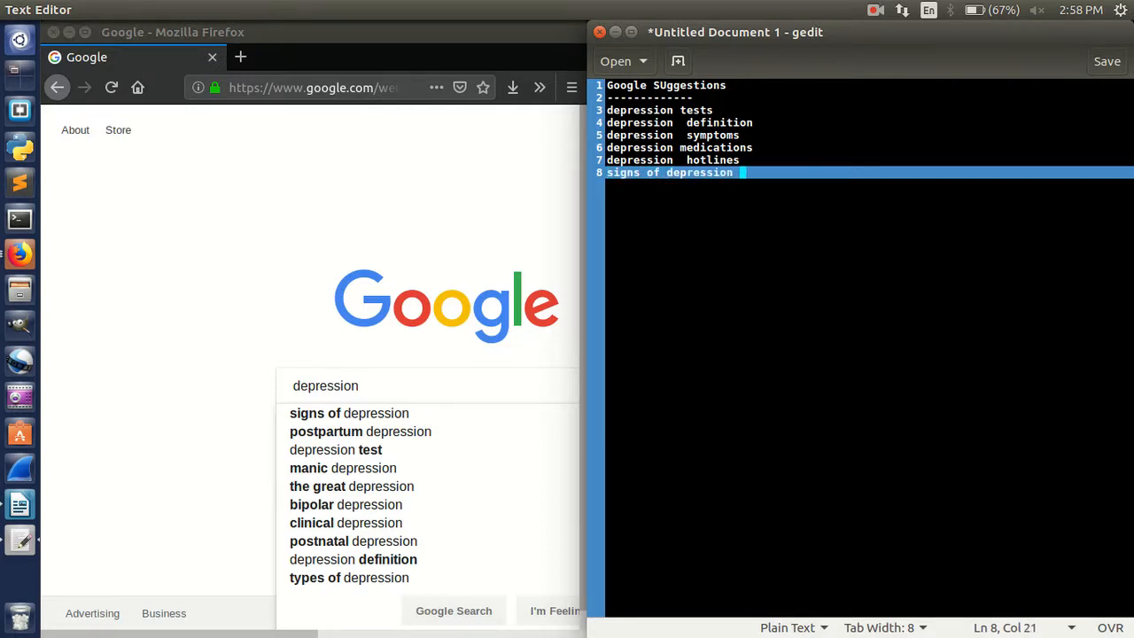
{"action": "key", "text": "Return"}
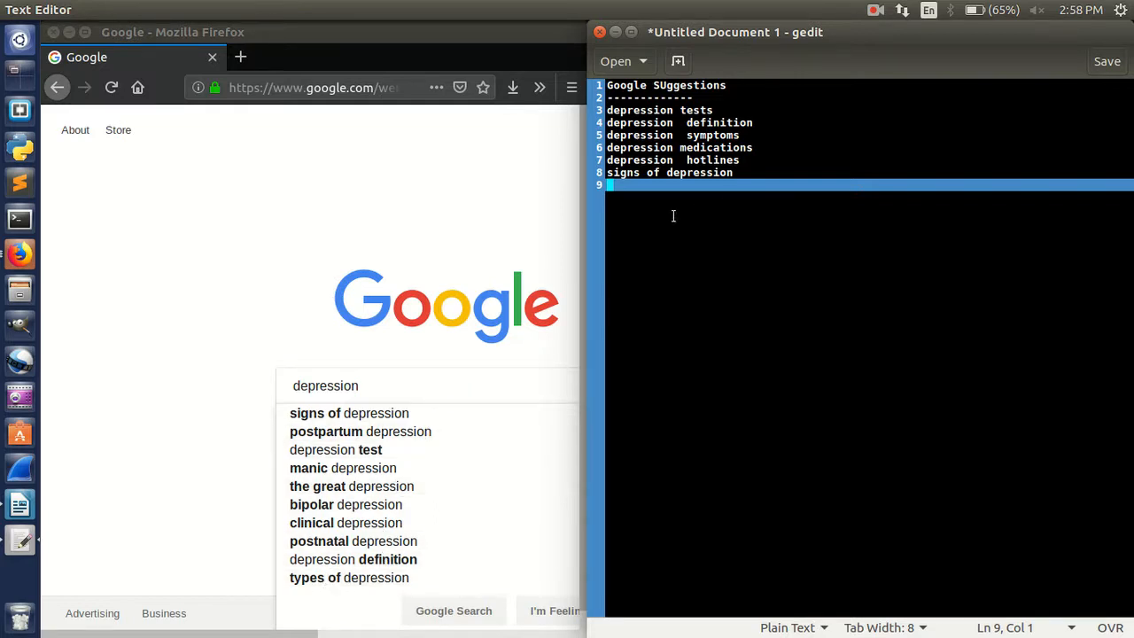
{"action": "type", "text": "types of de"}
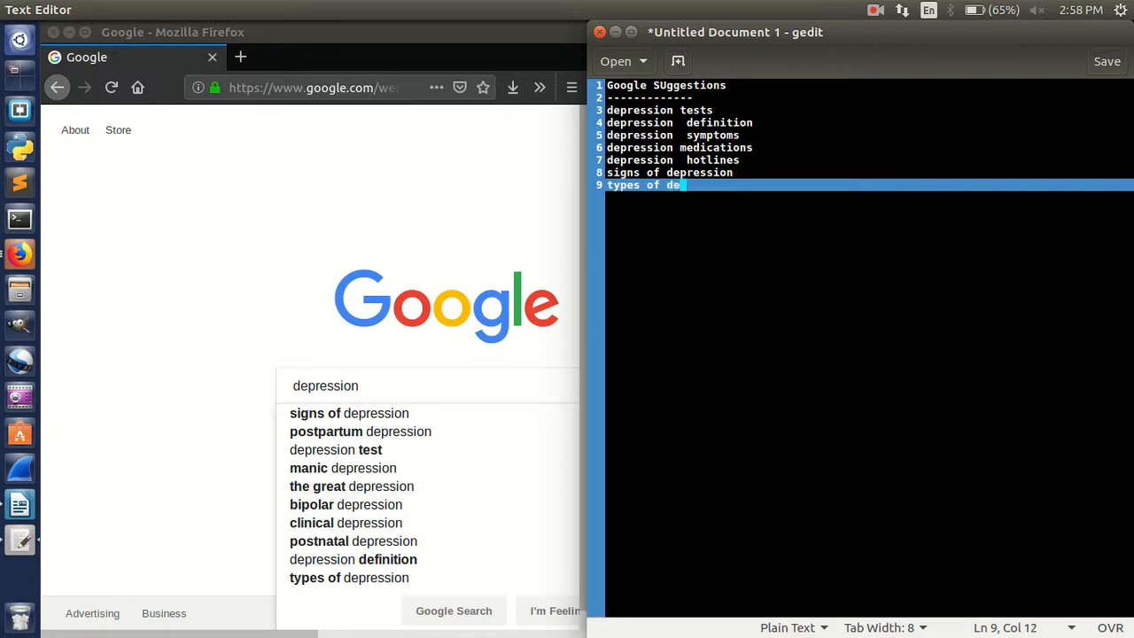
{"action": "type", "text": "pression"}
{"action": "key", "text": "Return"}
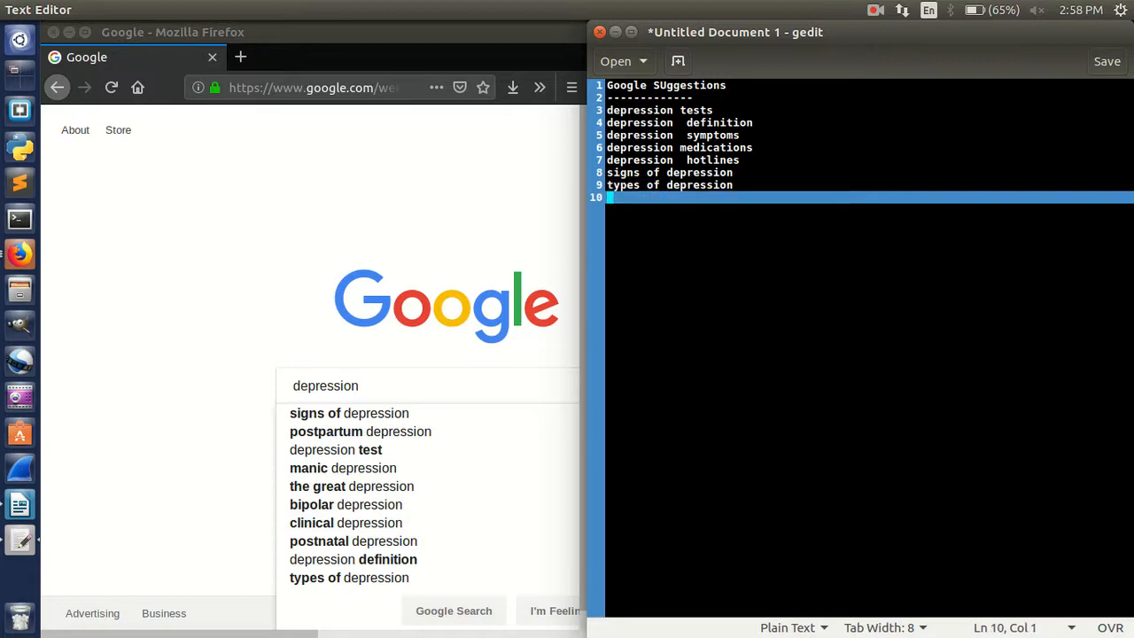
- Maximise the Google window, re-enter "depression" as the query, and run the search
{"action": "left_click", "coordinate": [380, 147]}
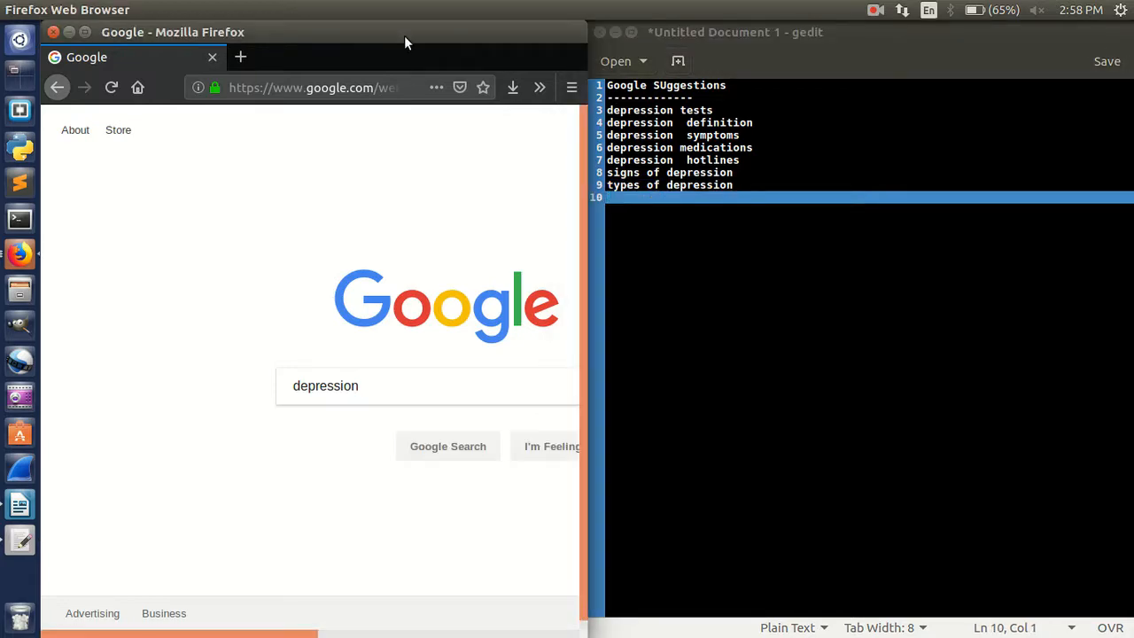
{"action": "left_click_drag", "start_coordinate": [404, 35], "coordinate": [648, 4]}
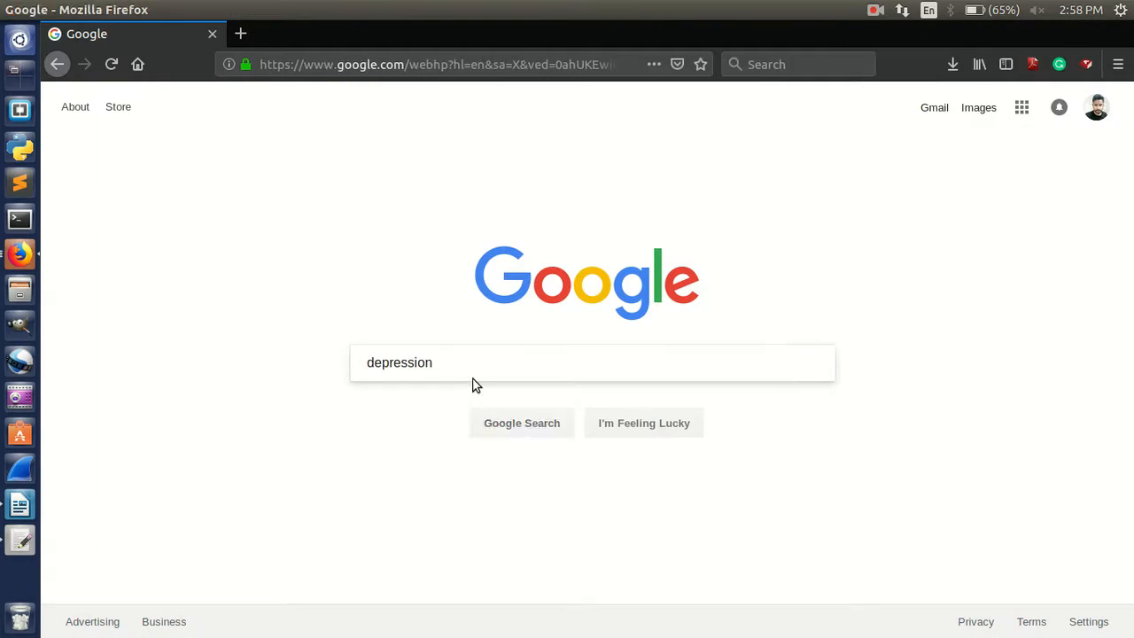
{"action": "left_click", "coordinate": [433, 364]}
{"action": "left_click_drag", "start_coordinate": [443, 364], "coordinate": [327, 366]}
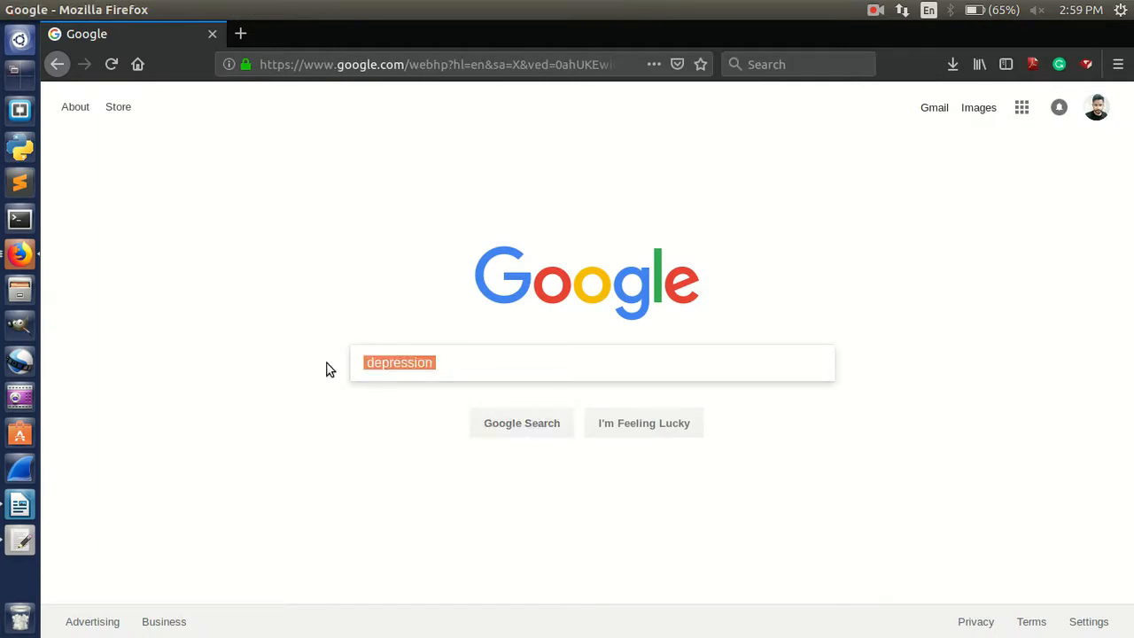
{"action": "key", "text": "BackSpace"}
{"action": "type", "text": "depression"}
{"action": "key", "text": "Return"}
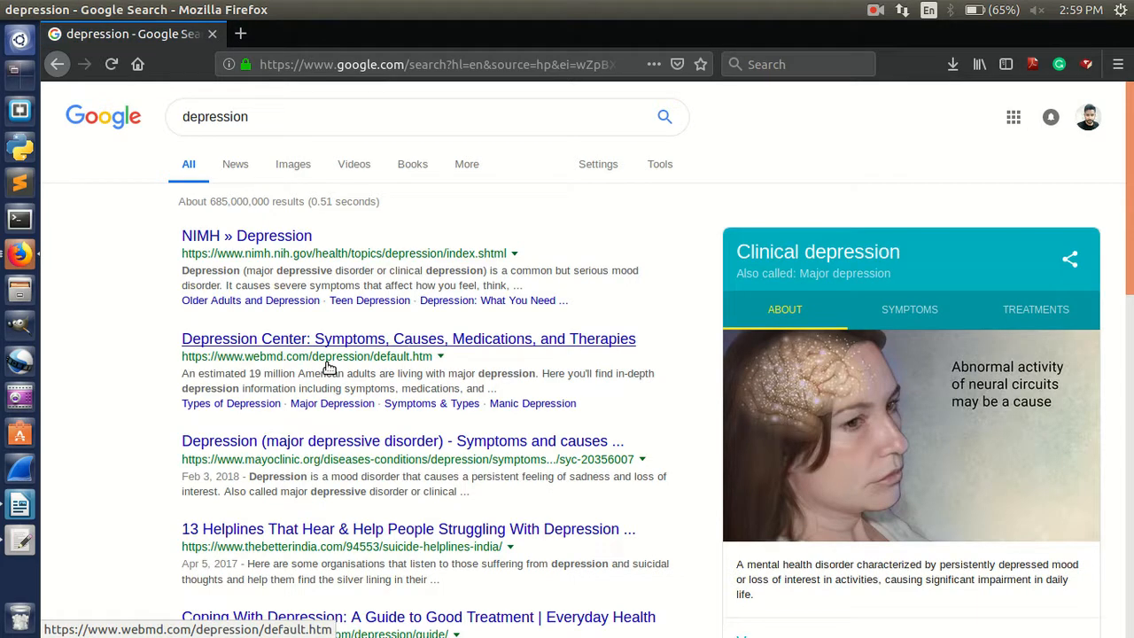
- Look through the titles and snippets of the search results for "depression" as possible keyword sources
{"action": "scroll", "coordinate": [560, 483], "scroll_direction": "down", "scroll_amount": 10}
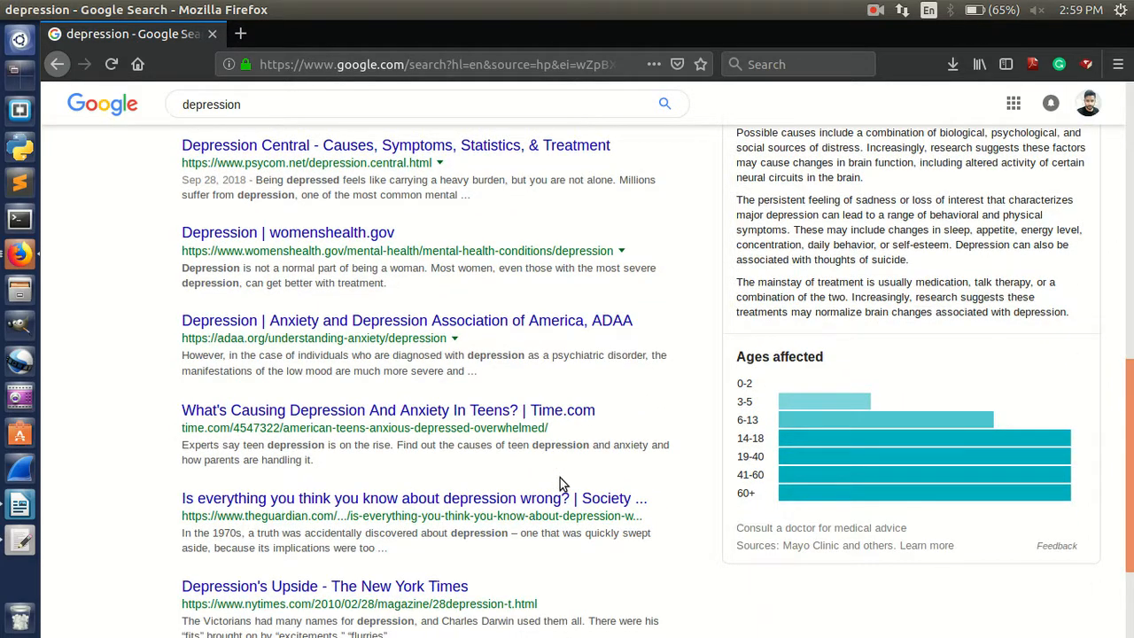
{"action": "scroll", "coordinate": [560, 477], "scroll_direction": "up", "scroll_amount": 10}
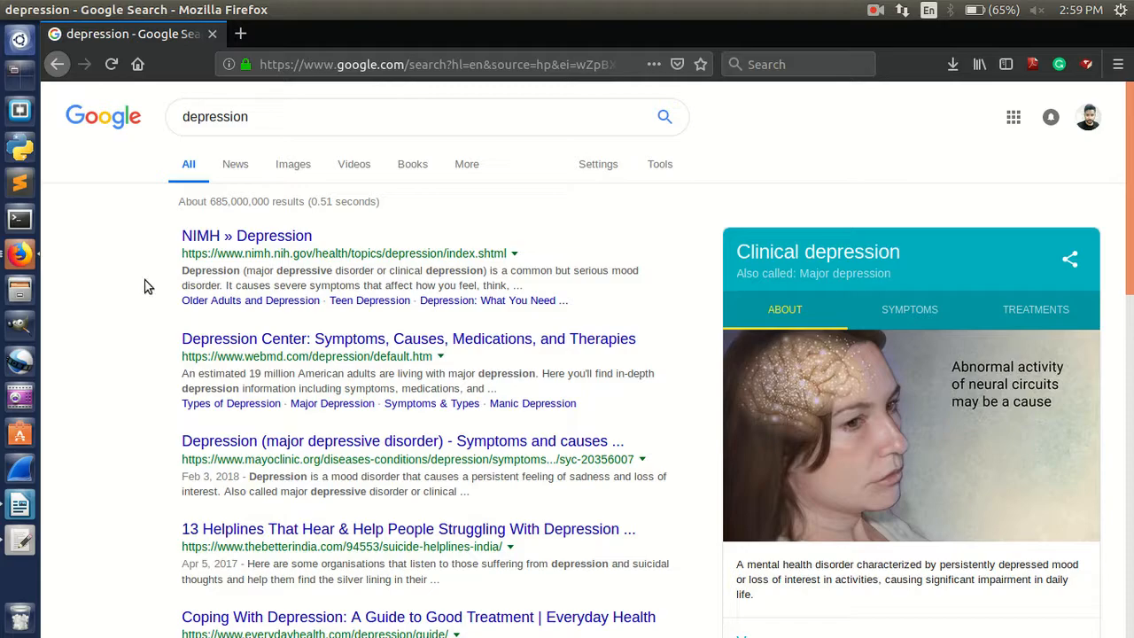
{"action": "scroll", "coordinate": [148, 286], "scroll_direction": "down", "scroll_amount": 9}
{"action": "scroll", "coordinate": [148, 286], "scroll_direction": "up", "scroll_amount": 6}
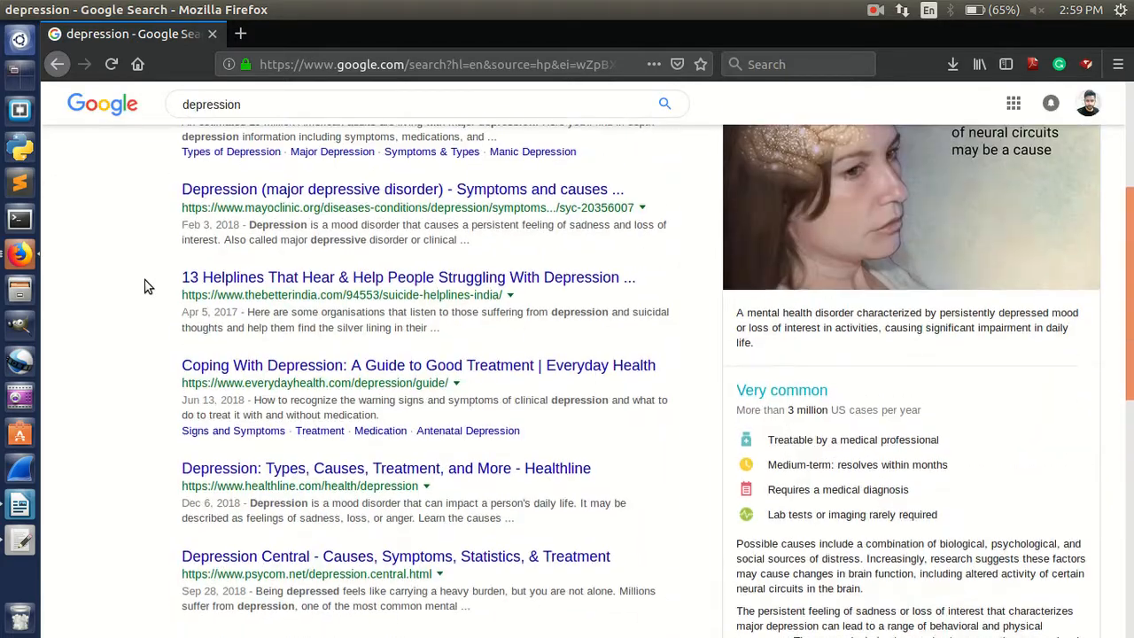
{"action": "scroll", "coordinate": [148, 286], "scroll_direction": "up", "scroll_amount": 3}
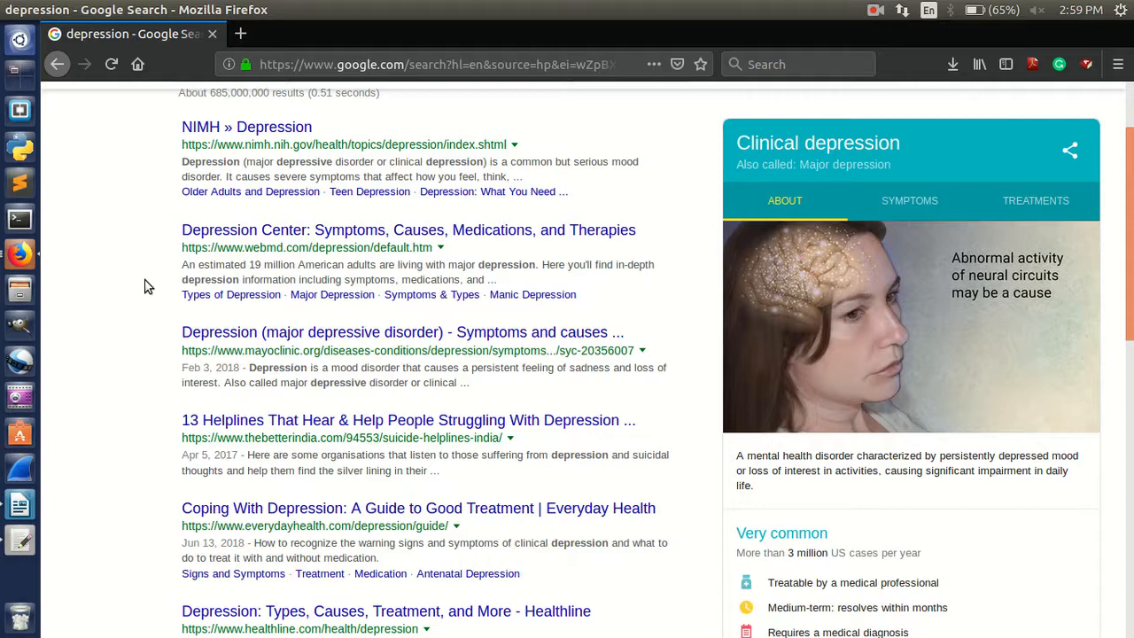
{"action": "scroll", "coordinate": [148, 285], "scroll_direction": "up", "scroll_amount": 2}
{"action": "scroll", "coordinate": [148, 283], "scroll_direction": "down", "scroll_amount": 1}
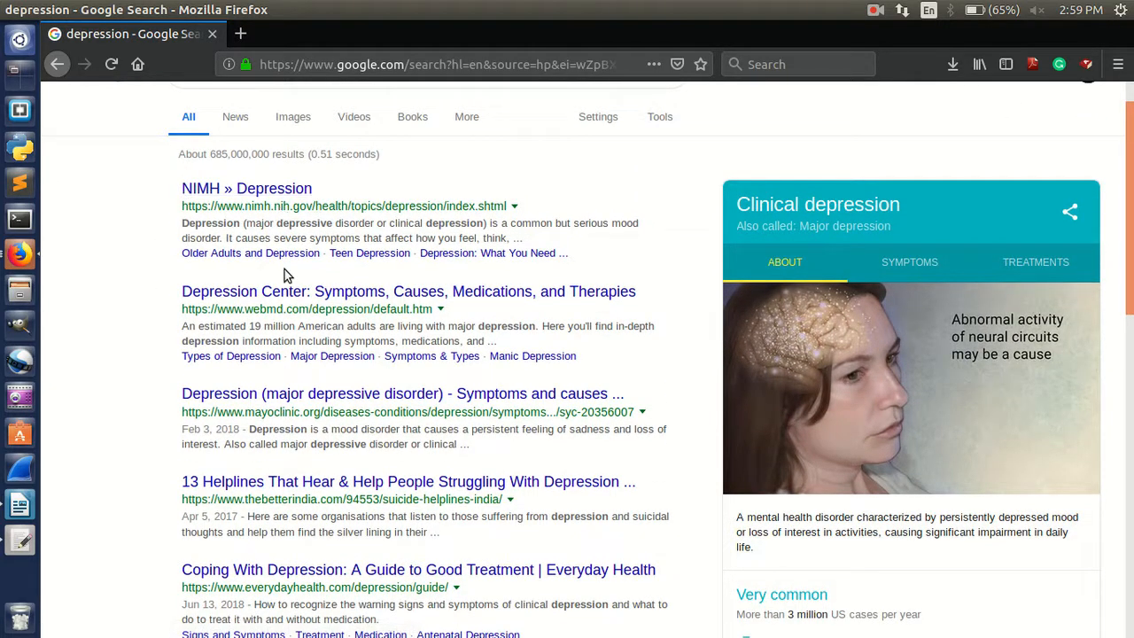
{"action": "scroll", "coordinate": [286, 277], "scroll_direction": "down", "scroll_amount": 1}
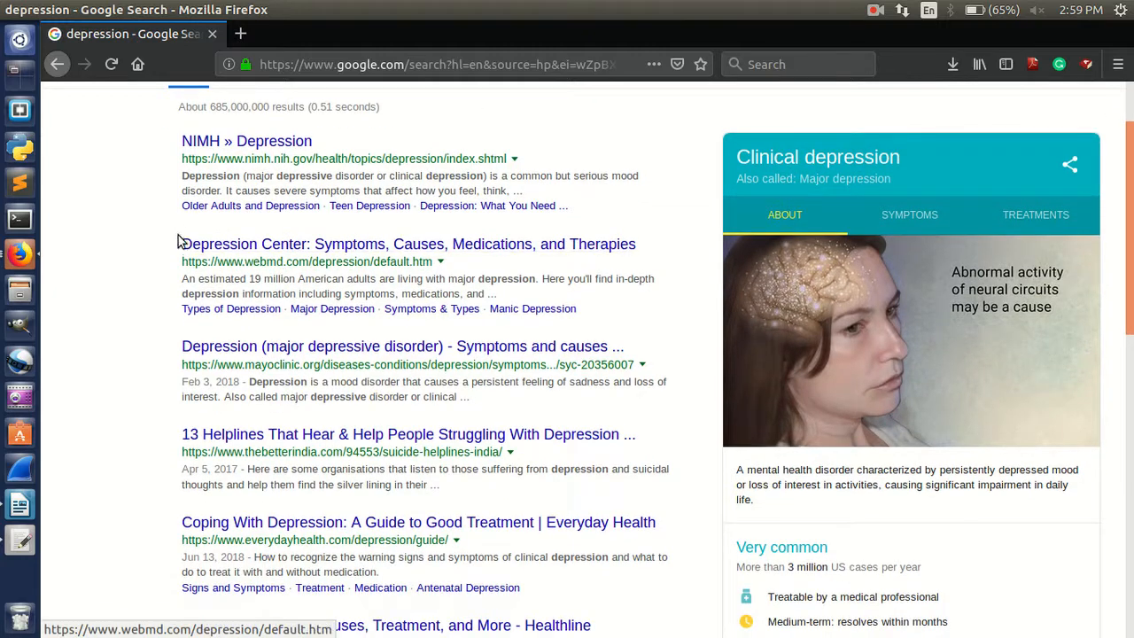
- Copy the result title "Depression Center: Symptoms, Causes, Medications, and Therapies" into the text file, a few blank lines below the keyword list
{"action": "left_click_drag", "start_coordinate": [180, 244], "coordinate": [635, 241]}
{"action": "key", "text": "ctrl+c"}
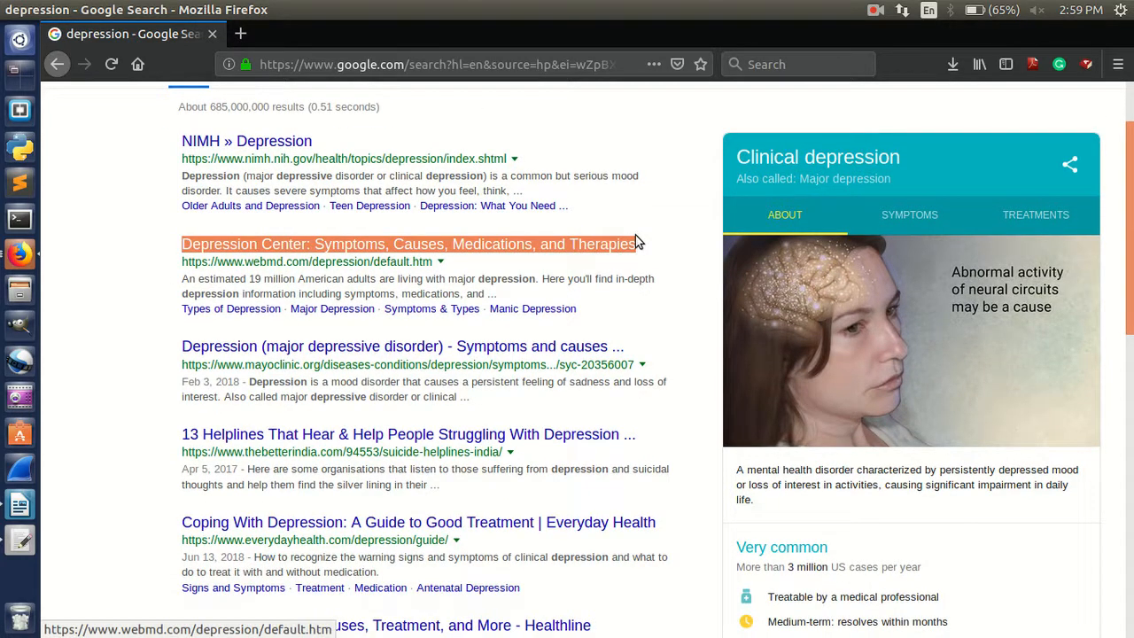
{"action": "left_click", "coordinate": [26, 536]}
{"action": "key", "text": "Return"}
{"action": "key", "text": "Return"}
{"action": "key", "text": "Return"}
{"action": "key", "text": "ctrl+v"}
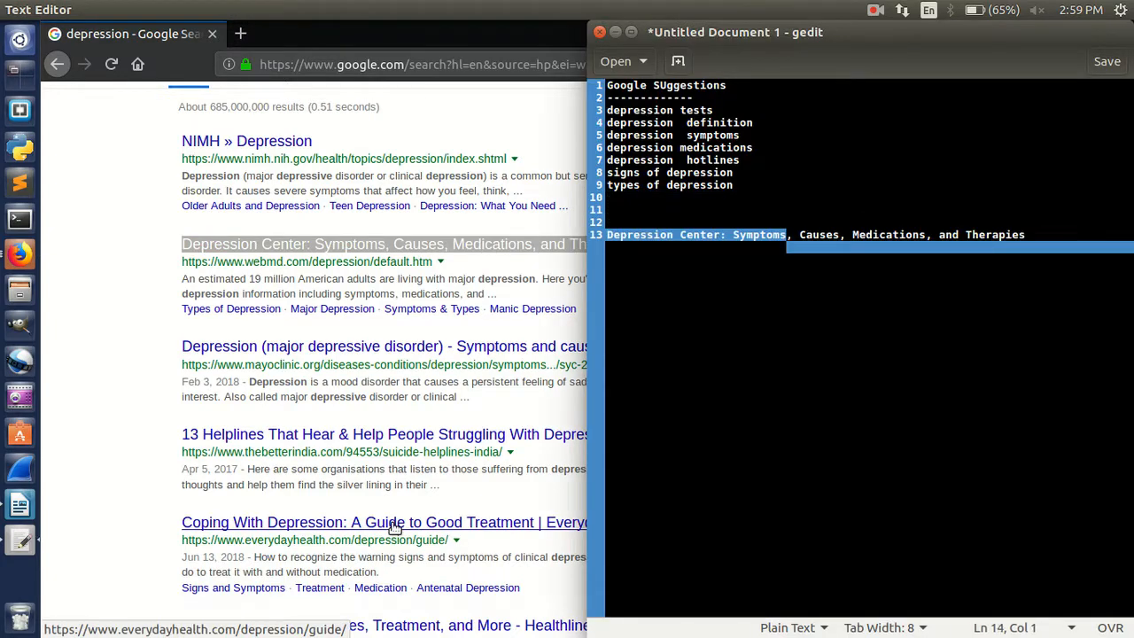
{"action": "key", "text": "Return"}
- Copy the Mayo Clinic result title "Depression (major depressive disorder) - Symptoms and causes" onto the next line of the text file
{"action": "left_click", "coordinate": [134, 406]}
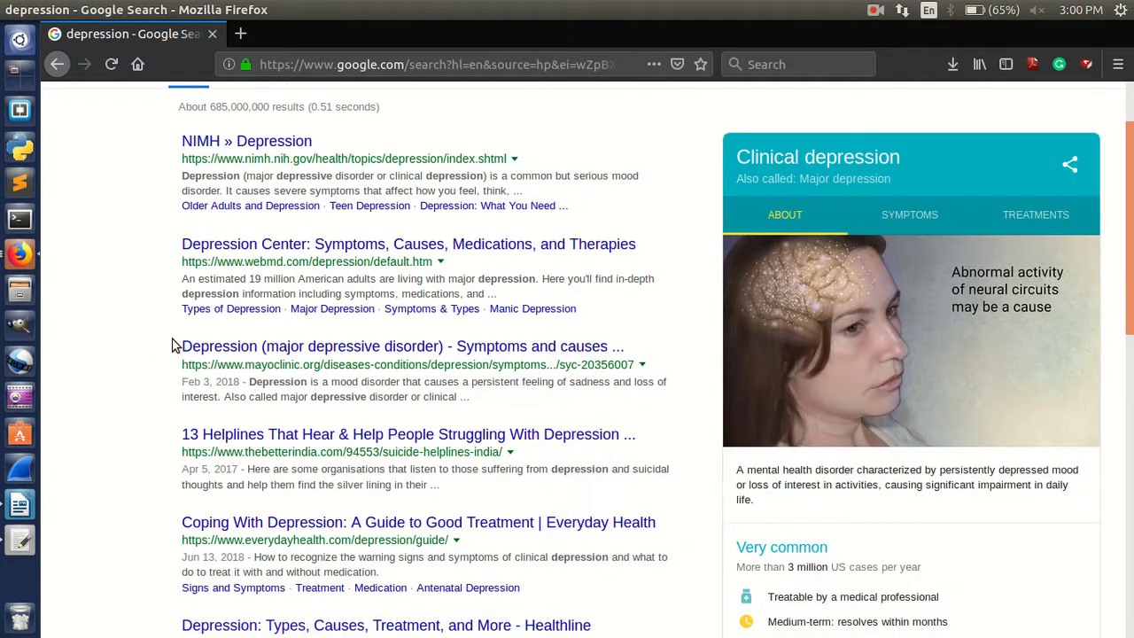
{"action": "left_click_drag", "start_coordinate": [180, 346], "coordinate": [619, 352]}
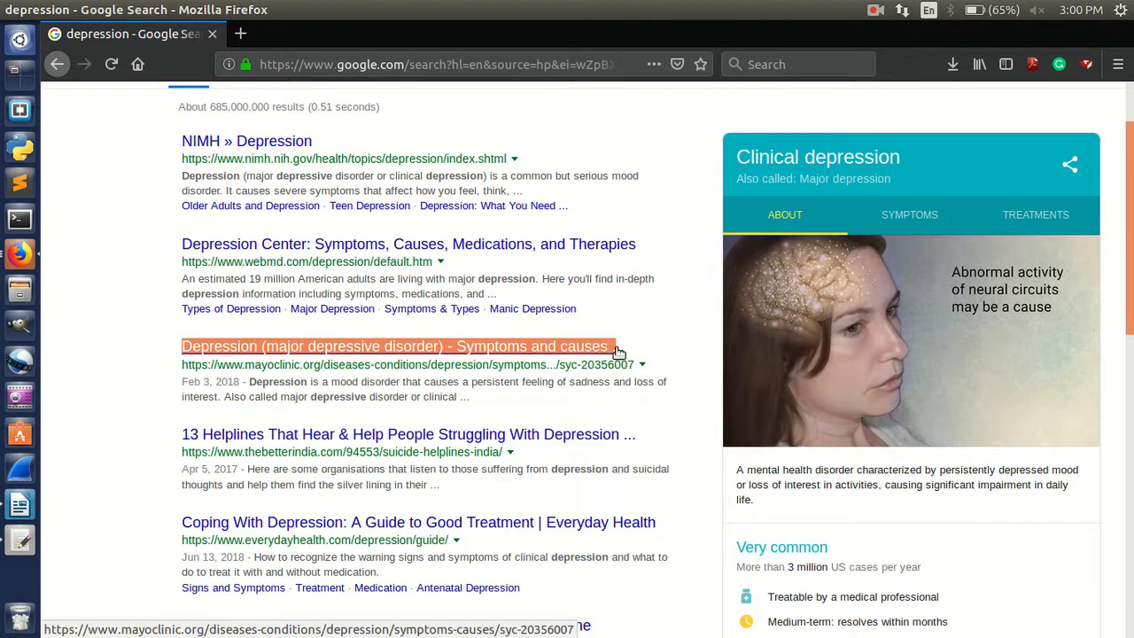
{"action": "left_click", "coordinate": [30, 537]}
{"action": "type", "text": "Depression (major depressive disorder) - Symptoms and causes …"}
{"action": "key", "text": "Return"}
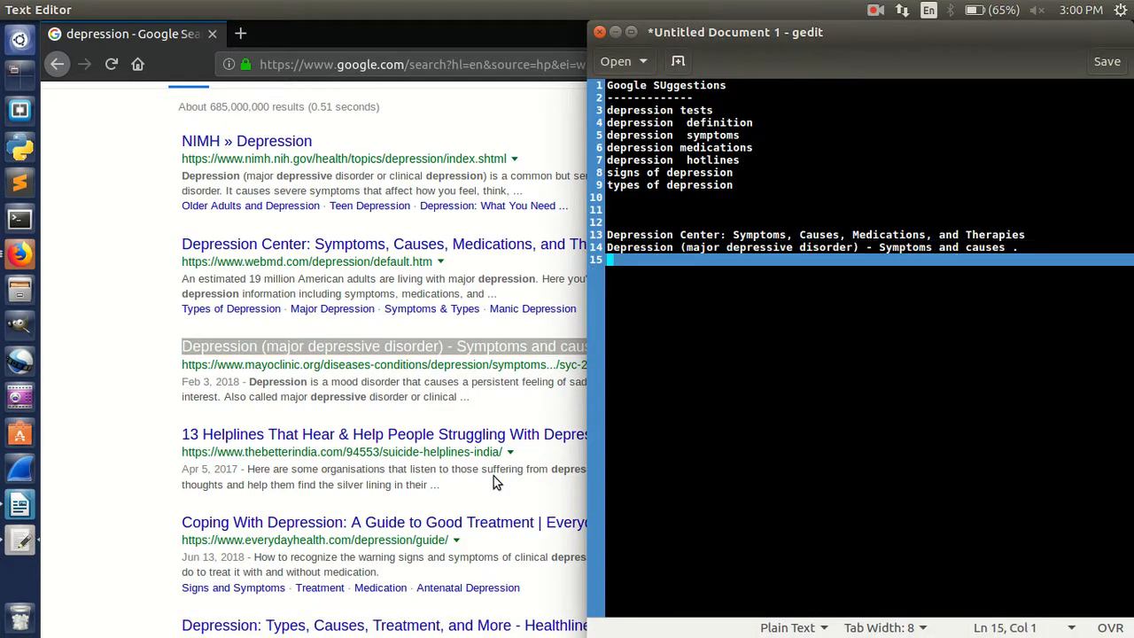
- Add the result title "13 Helplines That Hear & Help People Struggling With Depression" on the next line of the text file
{"action": "left_click", "coordinate": [161, 459]}
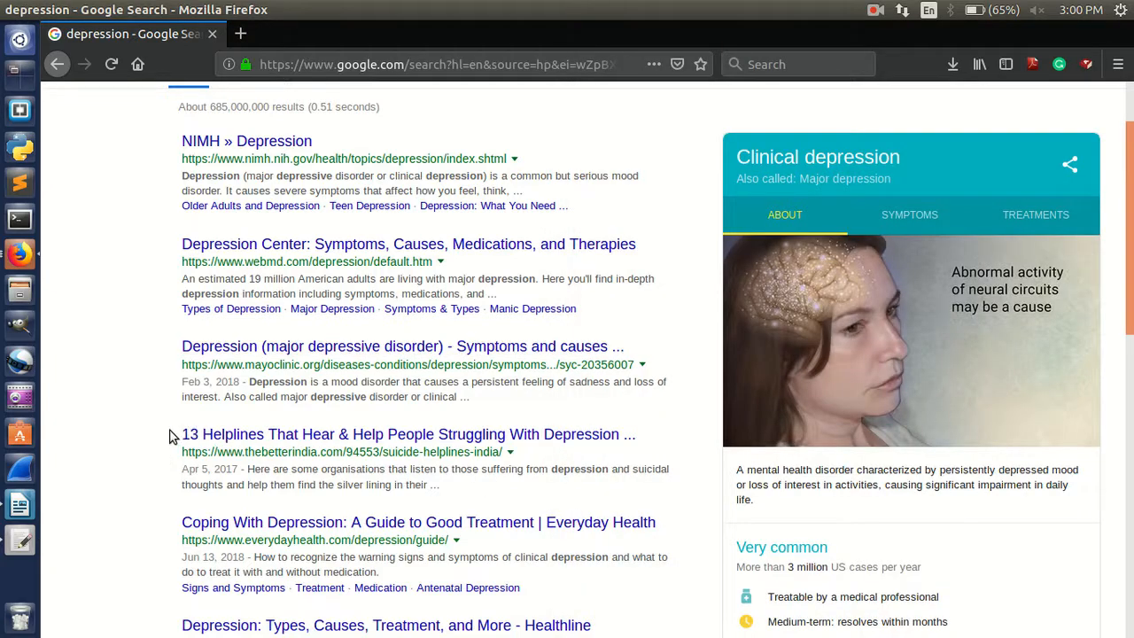
{"action": "triple_click", "coordinate": [616, 428]}
{"action": "key", "text": "ctrl+c"}
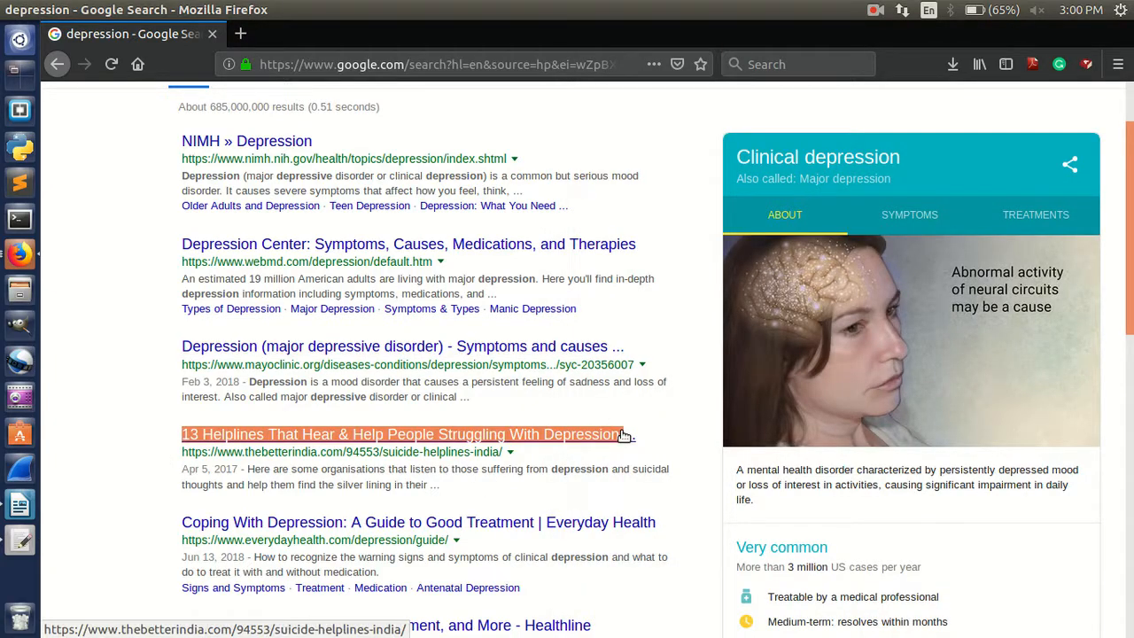
{"action": "left_click", "coordinate": [20, 540]}
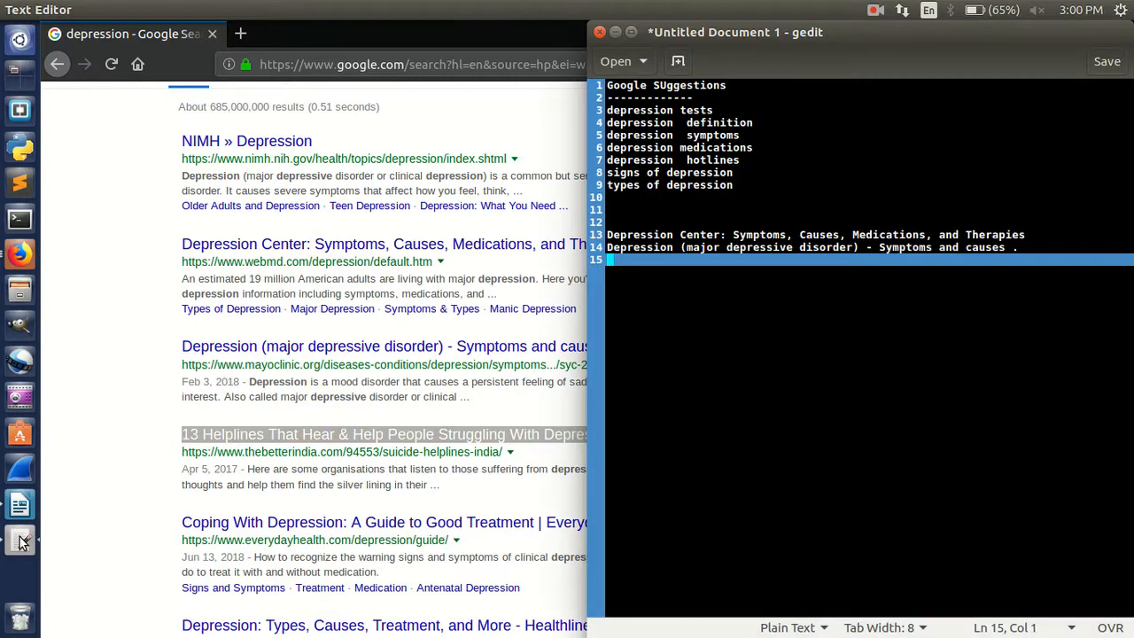
{"action": "key", "text": "ctrl+v"}
{"action": "key", "text": "Return"}
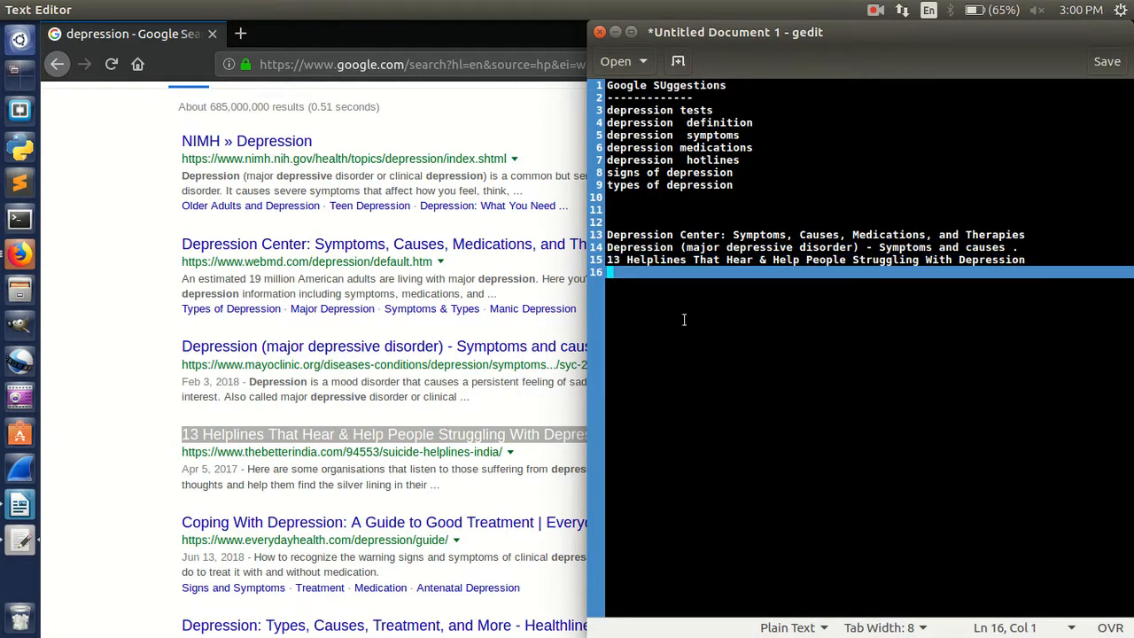
- Add the result title "Coping With Depression: A Guide to Good Treatment | Everyday Health" on the next line of the text file
{"action": "left_click", "coordinate": [127, 405]}
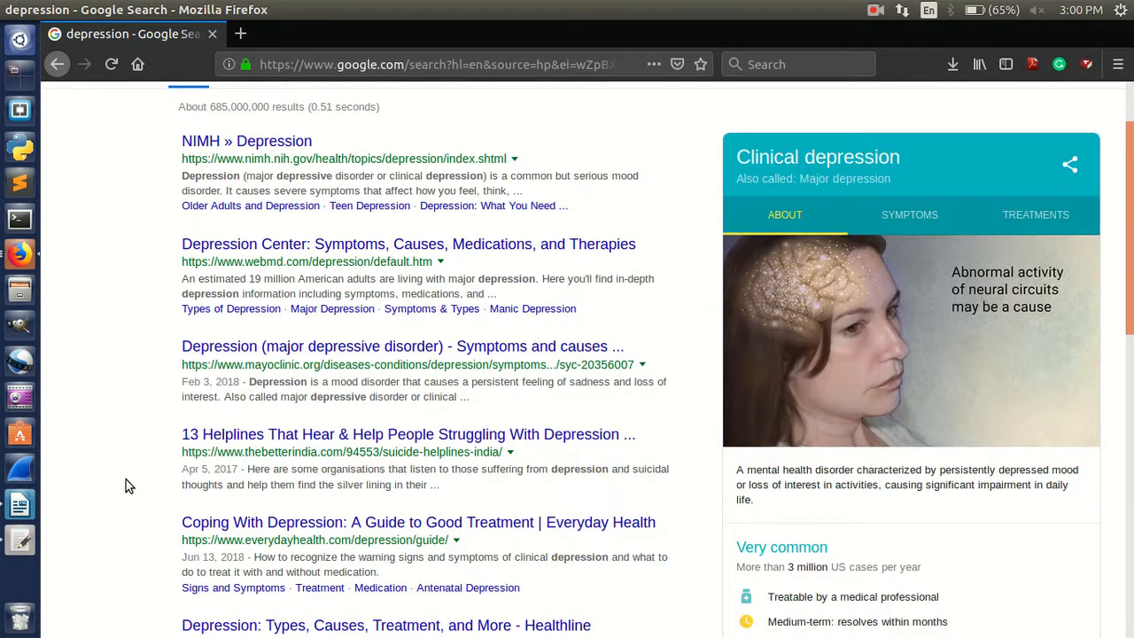
{"action": "left_click_drag", "start_coordinate": [174, 526], "coordinate": [663, 529]}
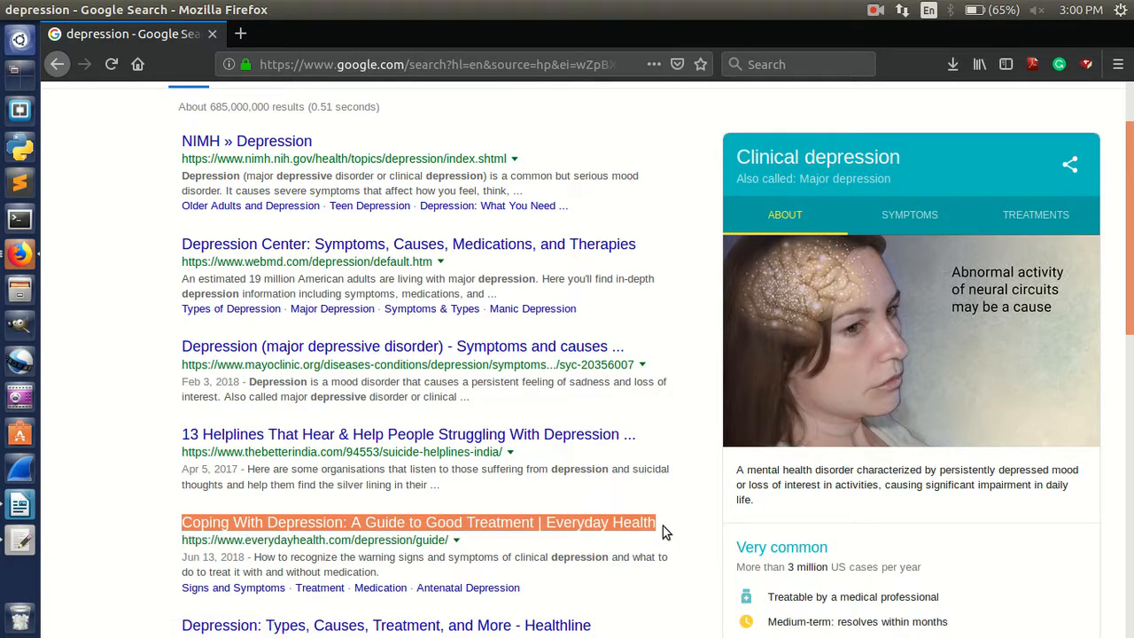
{"action": "key", "text": "ctrl+c"}
{"action": "left_click", "coordinate": [24, 542]}
{"action": "key", "text": "ctrl+v"}
{"action": "key", "text": "Return"}
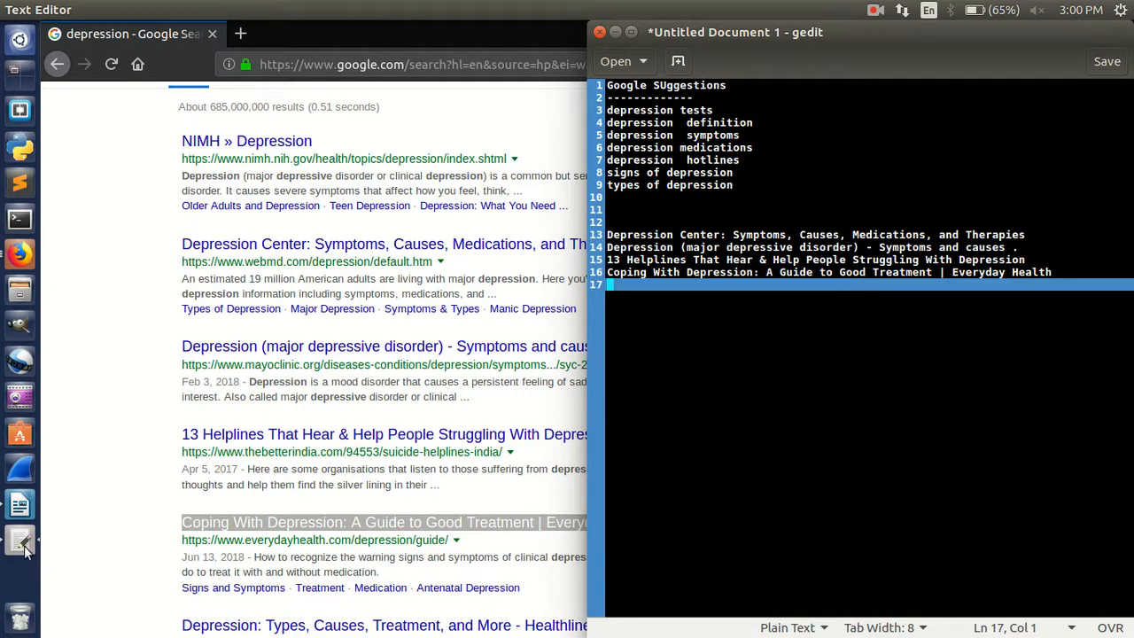
- Add the result title "Depression: Types, Causes, Treatment, and More - Healthline" to the text file, followed by a blank line
{"action": "left_click", "coordinate": [99, 406]}
{"action": "scroll", "coordinate": [100, 406], "scroll_direction": "down", "scroll_amount": 4}
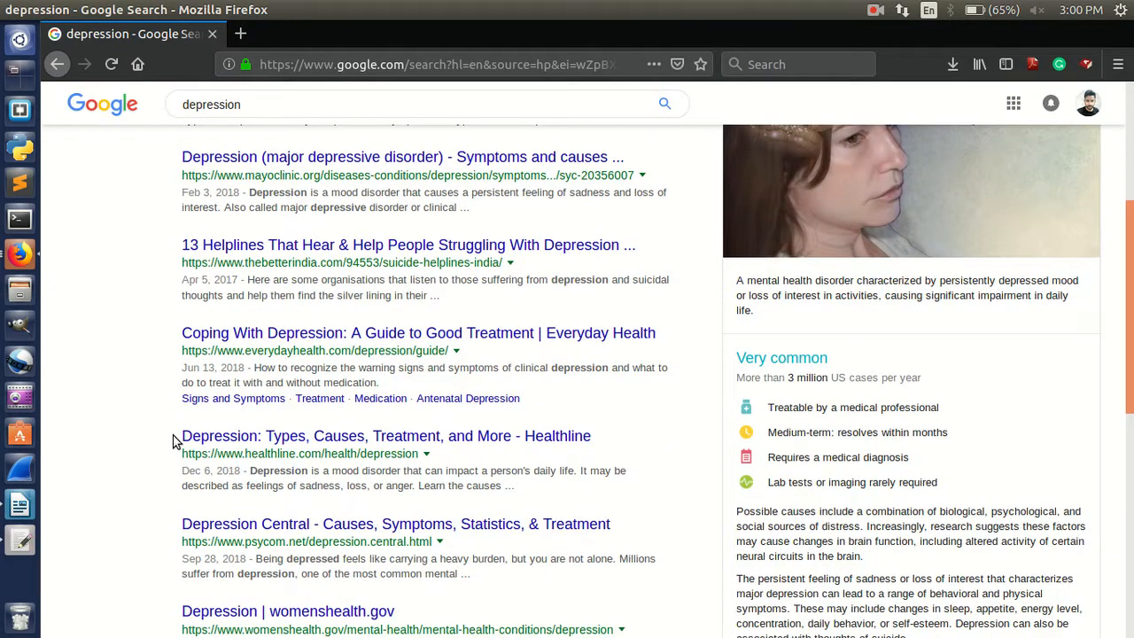
{"action": "mouse_move", "coordinate": [174, 436]}
{"action": "left_mouse_down"}
{"action": "mouse_move", "coordinate": [454, 468]}
{"action": "mouse_move", "coordinate": [597, 423]}
{"action": "mouse_move", "coordinate": [608, 438]}
{"action": "left_mouse_up"}
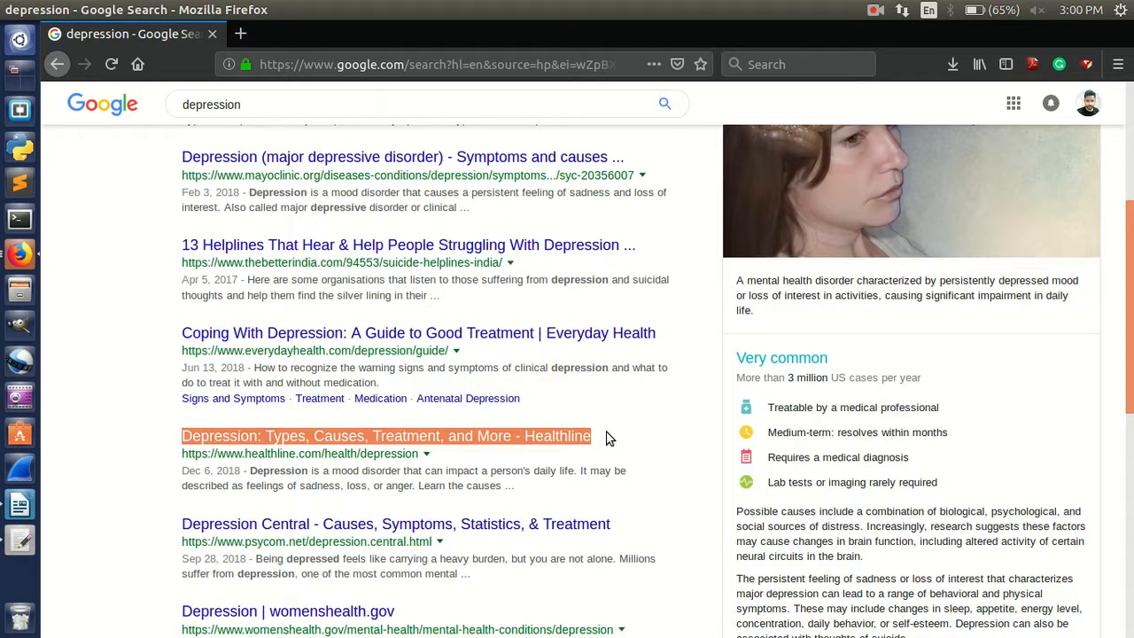
{"action": "key", "text": "ctrl+c"}
{"action": "left_click", "coordinate": [20, 540]}
{"action": "key", "text": "ctrl+v"}
{"action": "key", "text": "Return"}
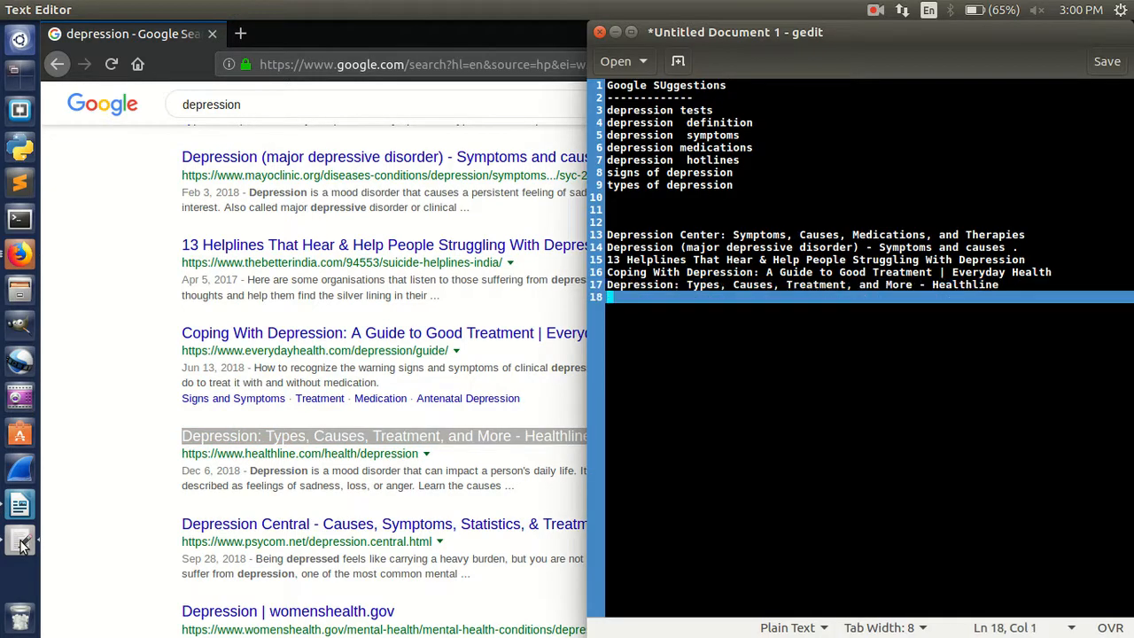
{"action": "key", "text": "Return"}
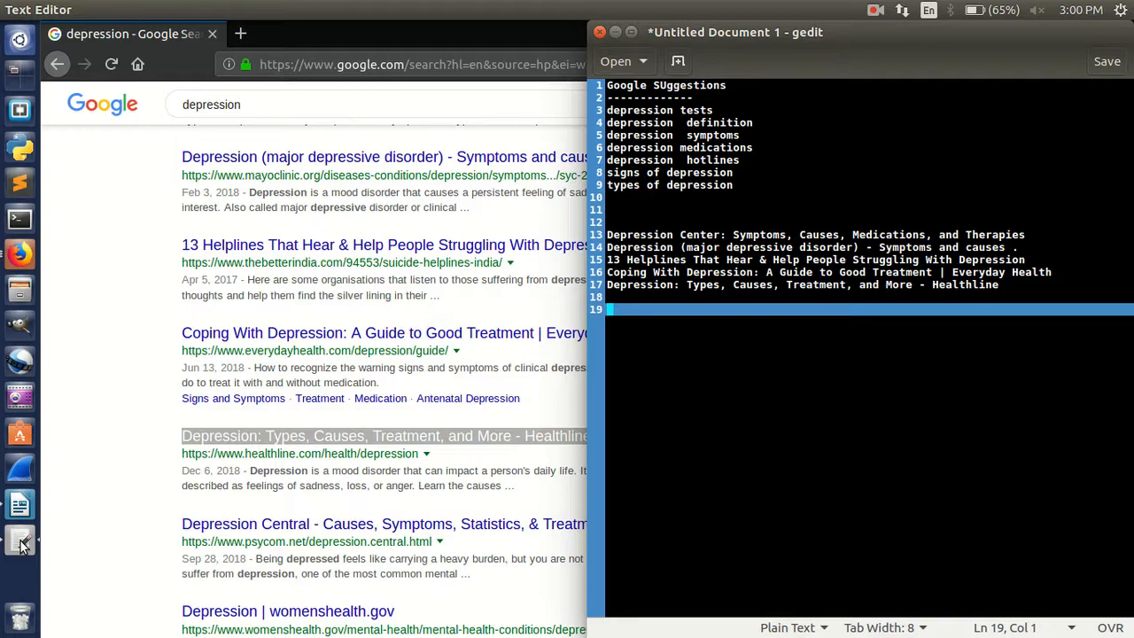
- Check the end of the depression results page for related searches, and run a Google search for "music" instead
{"action": "left_click", "coordinate": [139, 441]}
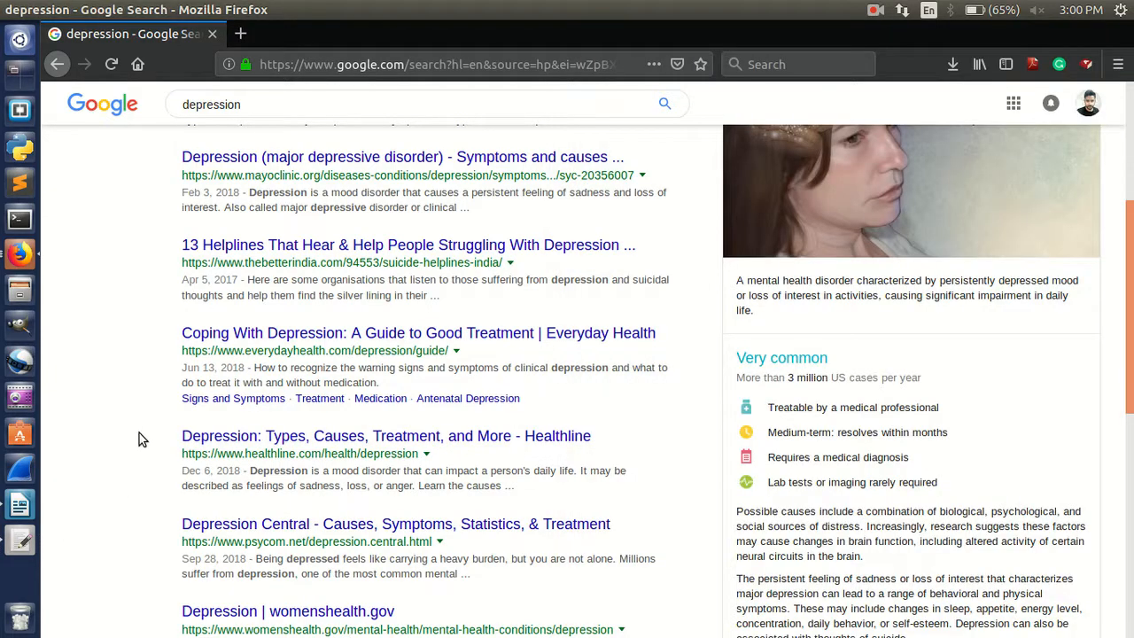
{"action": "scroll", "coordinate": [138, 440], "scroll_direction": "down", "scroll_amount": 5}
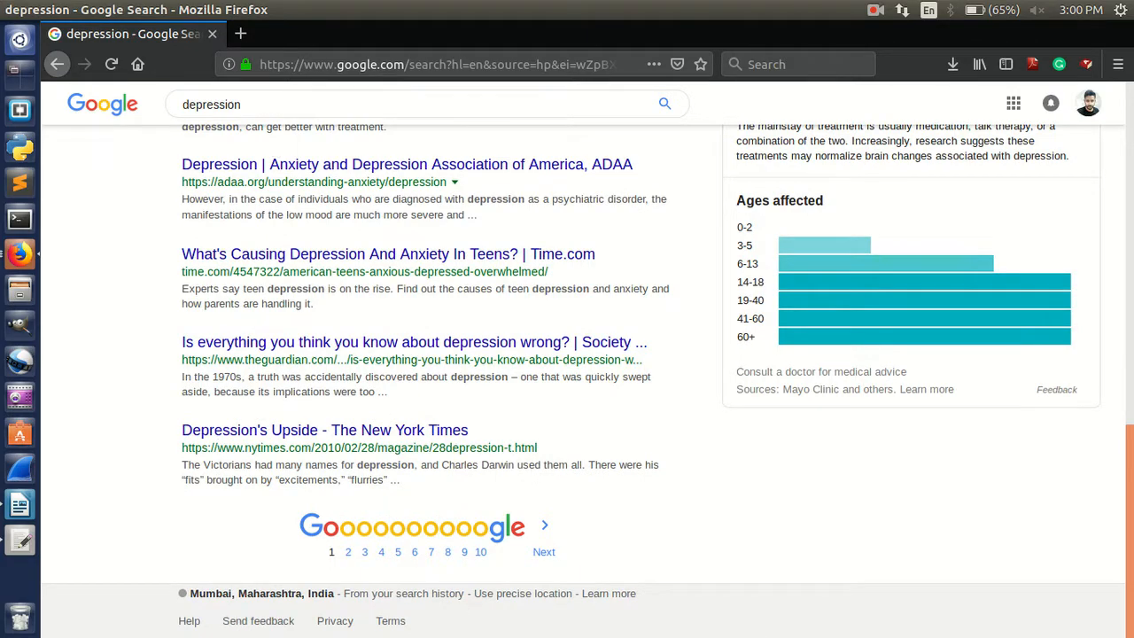
{"action": "scroll", "coordinate": [336, 621], "scroll_direction": "up", "scroll_amount": 10}
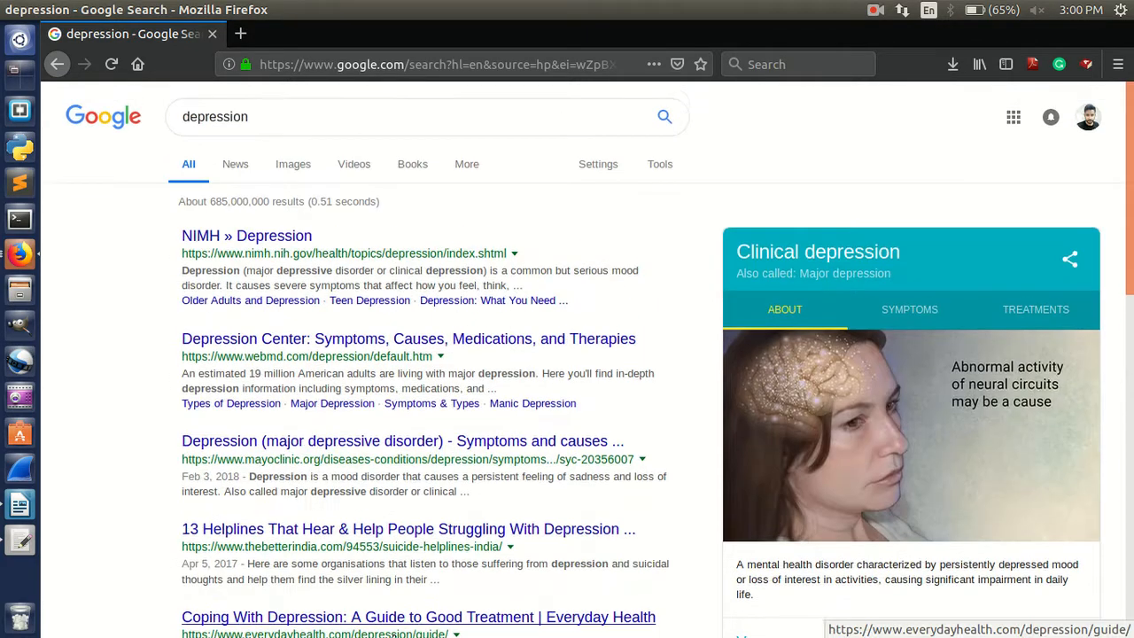
{"action": "left_click", "coordinate": [298, 117]}
{"action": "key", "text": "ctrl+a"}
{"action": "type", "text": "music"}
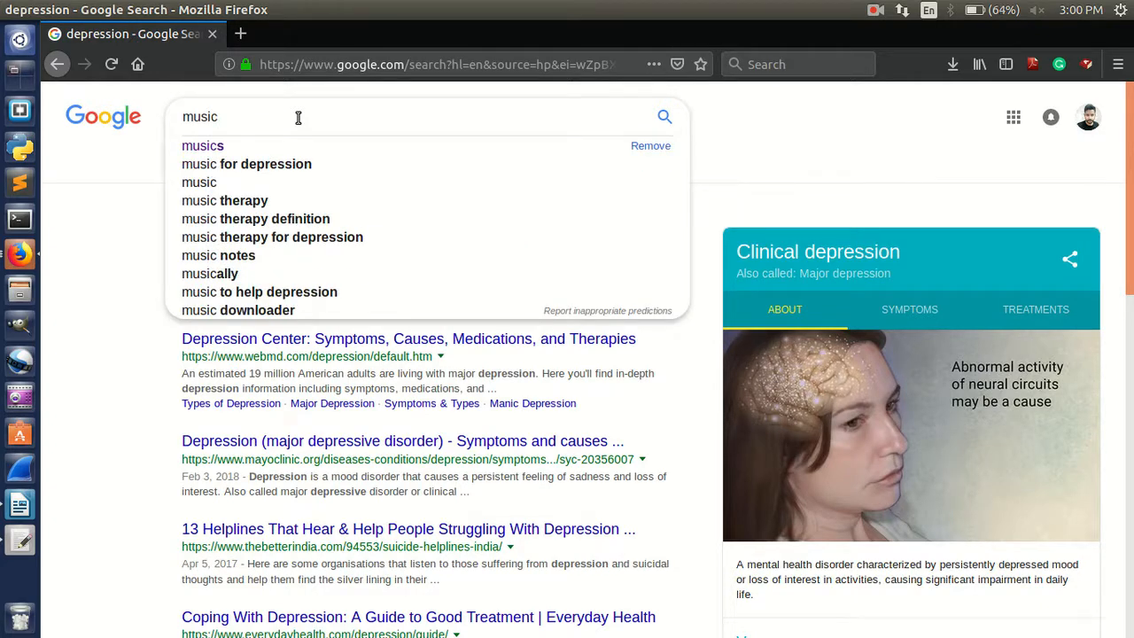
{"action": "key", "text": "Return"}
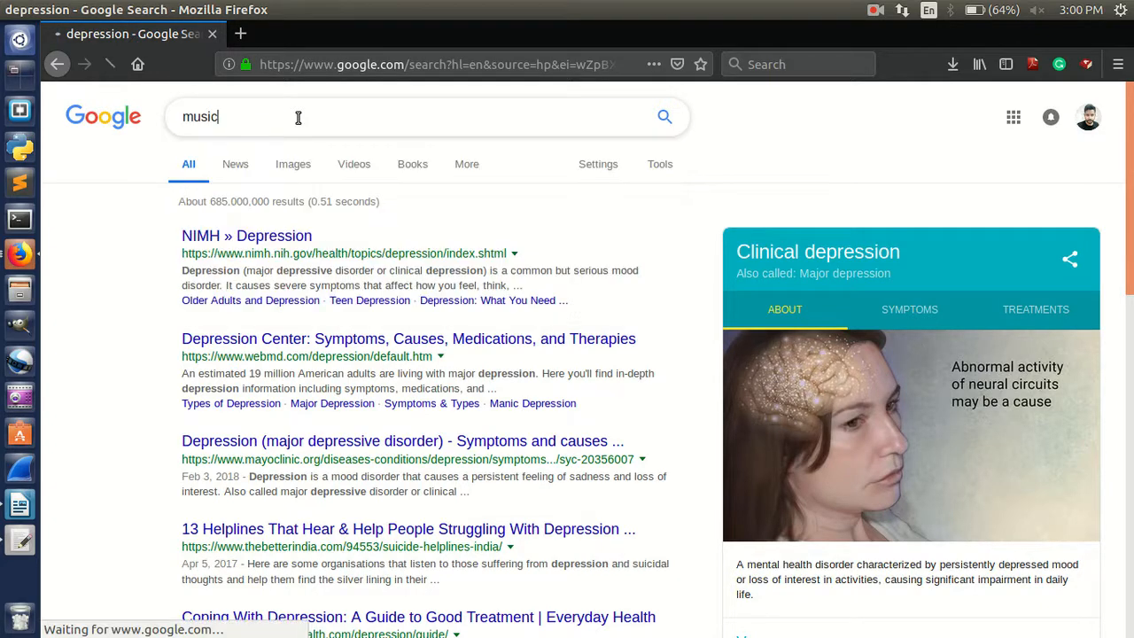
- Examine the results page for "music", including the related searches listed at its end
{"action": "scroll", "coordinate": [345, 274], "scroll_direction": "down", "scroll_amount": 3}
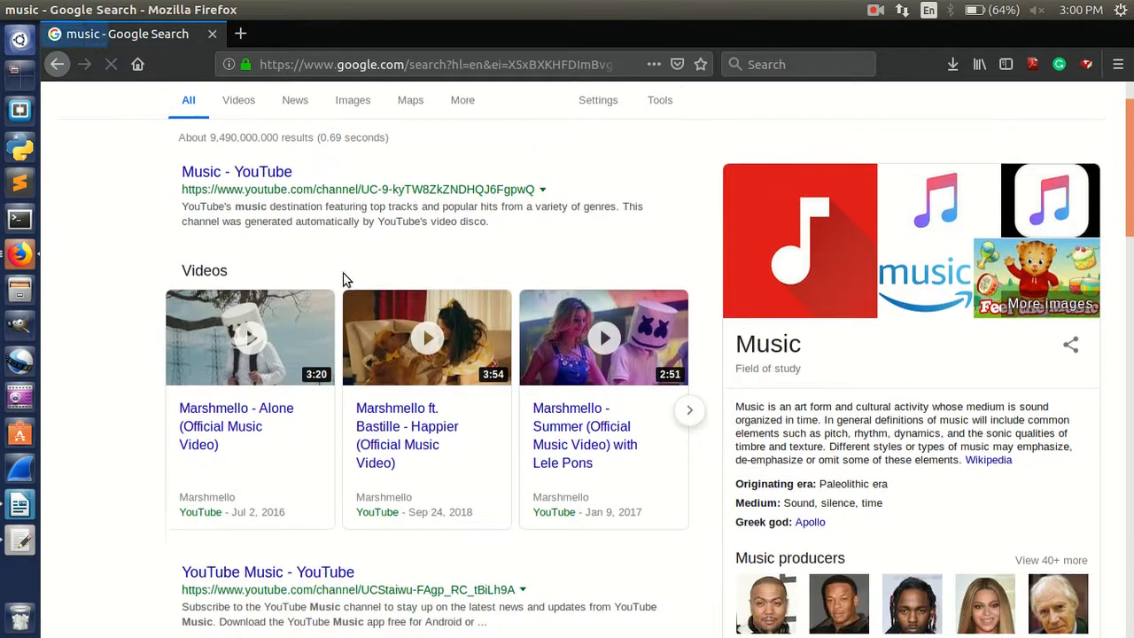
{"action": "scroll", "coordinate": [198, 261], "scroll_direction": "up", "scroll_amount": 2}
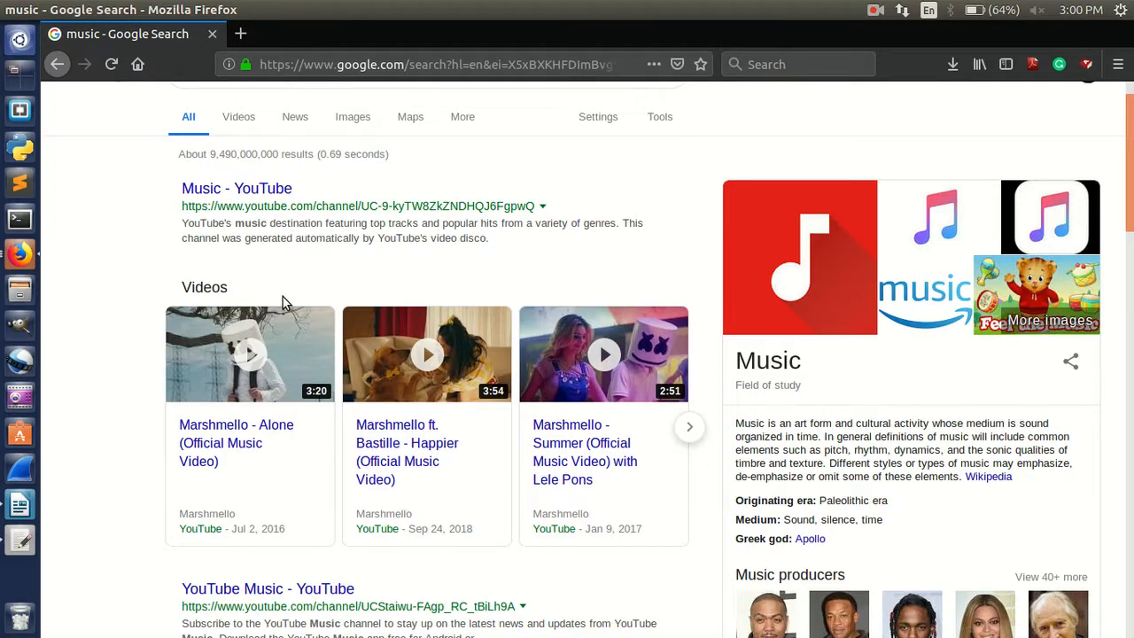
{"action": "scroll", "coordinate": [283, 302], "scroll_direction": "down", "scroll_amount": 5}
{"action": "scroll", "coordinate": [283, 301], "scroll_direction": "down", "scroll_amount": 15}
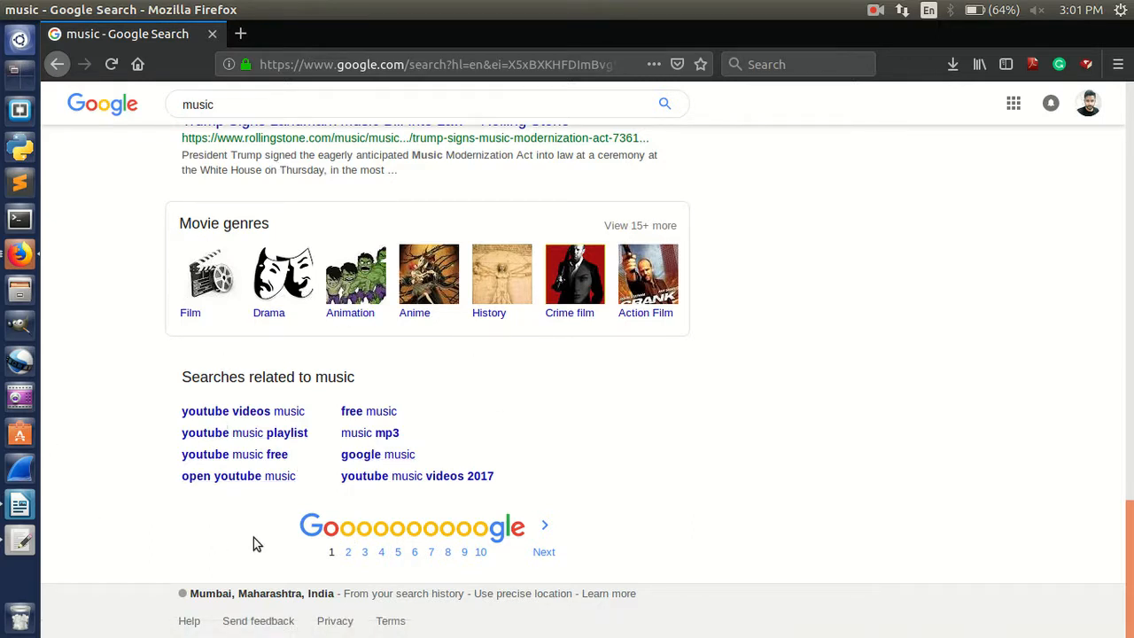
{"action": "scroll", "coordinate": [256, 541], "scroll_direction": "up", "scroll_amount": 5}
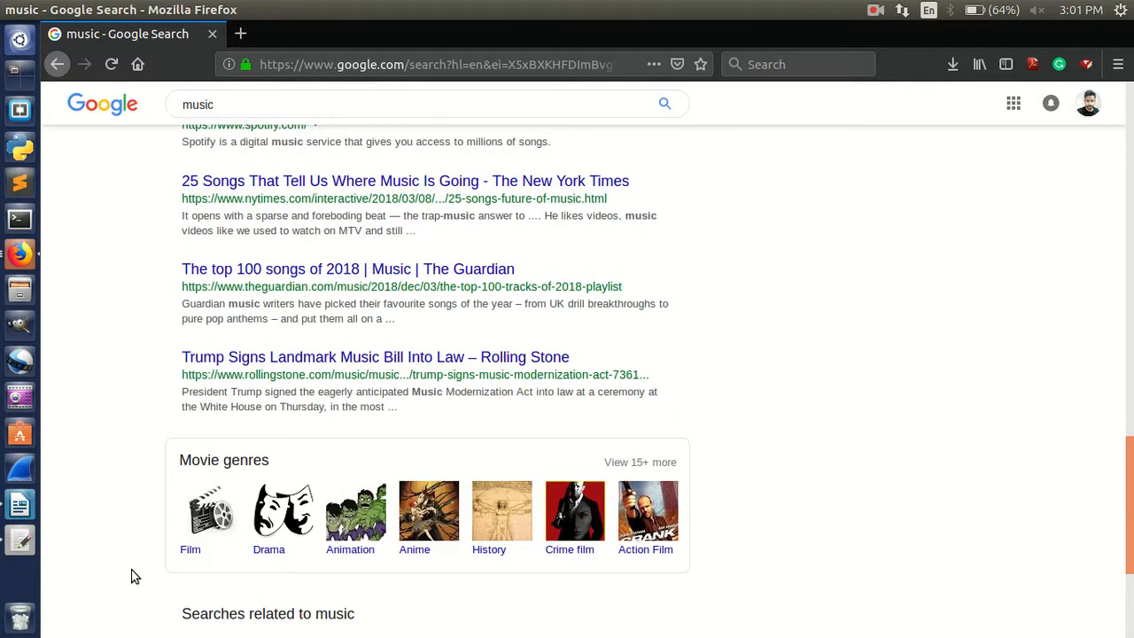
{"action": "scroll", "coordinate": [266, 523], "scroll_direction": "down", "scroll_amount": 5}
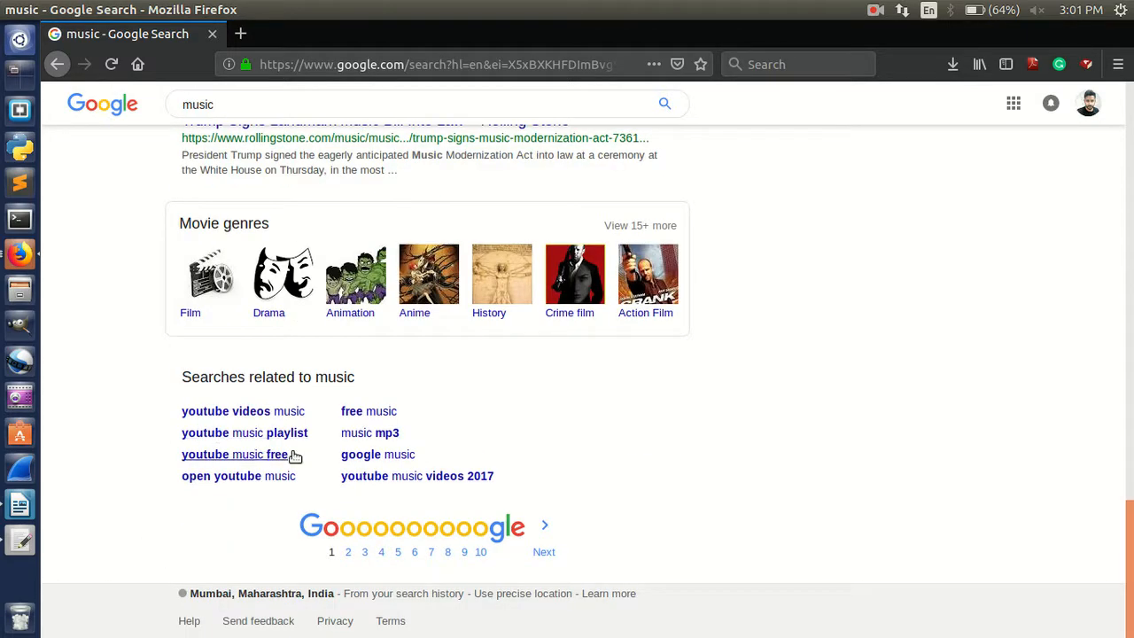
{"action": "scroll", "coordinate": [373, 517], "scroll_direction": "up", "scroll_amount": 2}
{"action": "key", "text": "Home"}
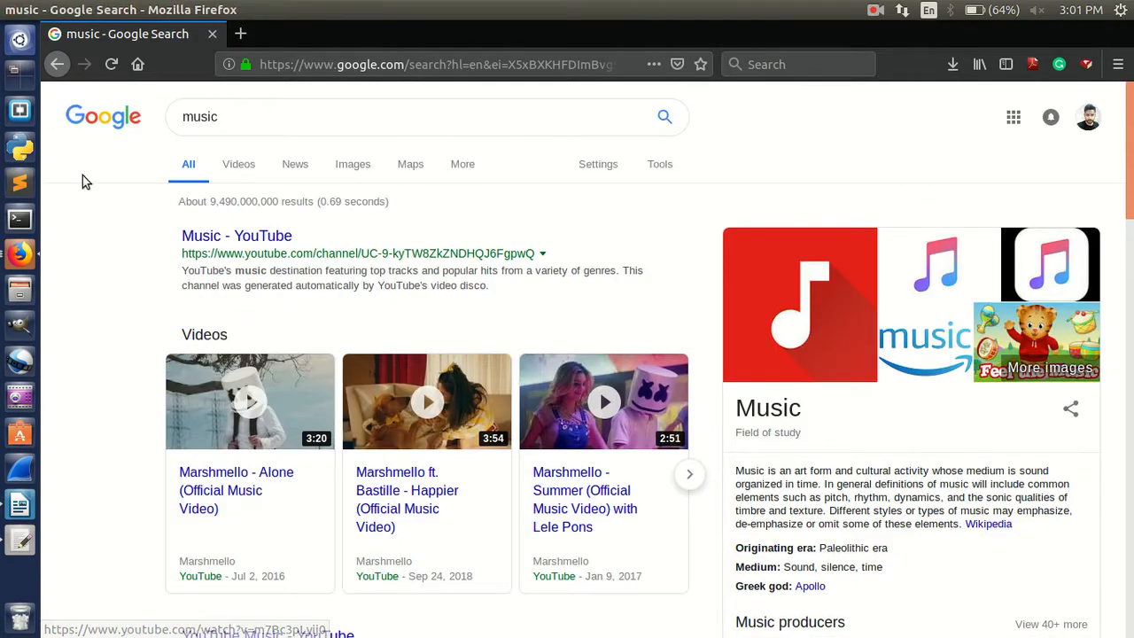
- Return to the search results for "depression" and look through the whole page again
{"action": "left_click", "coordinate": [57, 66]}
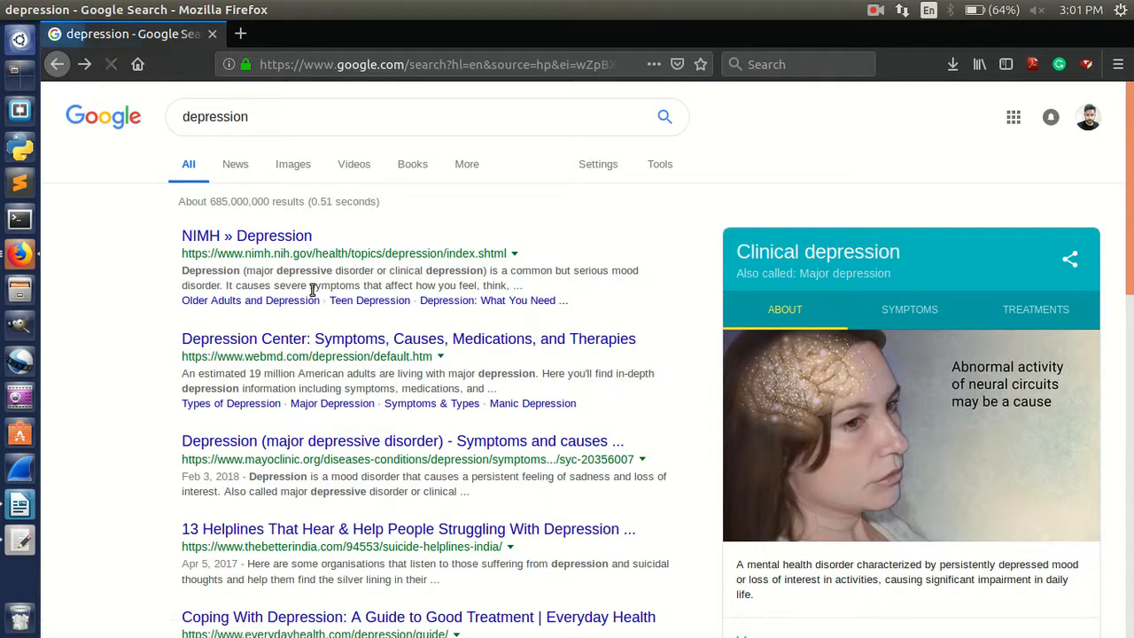
{"action": "scroll", "coordinate": [309, 209], "scroll_direction": "down", "scroll_amount": 15}
{"action": "scroll", "coordinate": [308, 209], "scroll_direction": "up", "scroll_amount": 15}
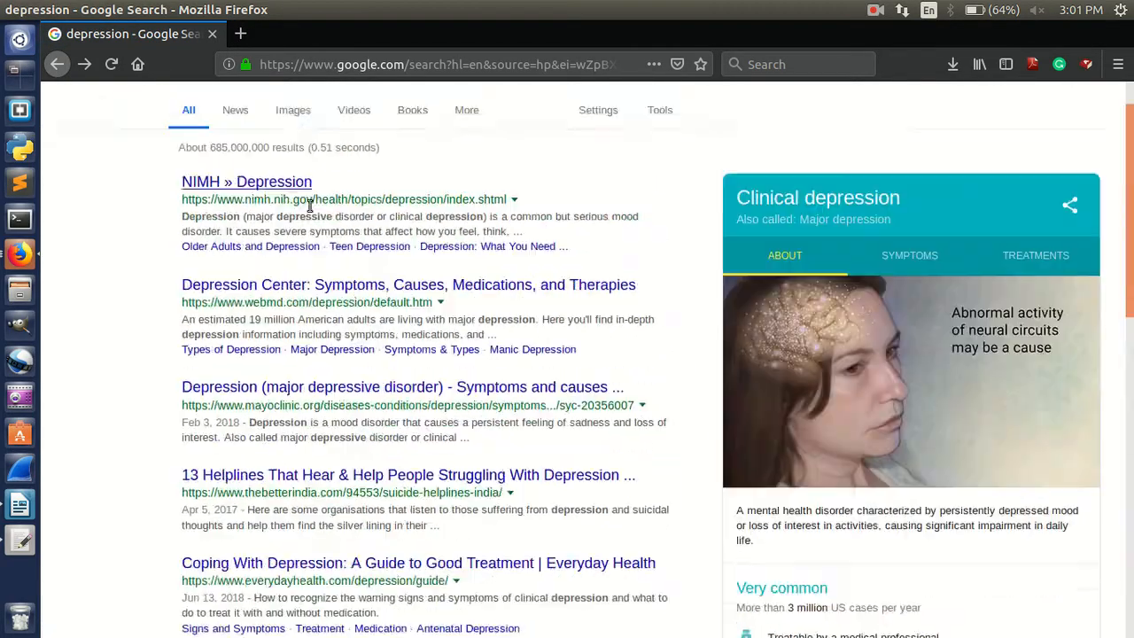
- Read through the result titles on the first results page for "depression" down to its page links
{"action": "scroll", "coordinate": [307, 334], "scroll_direction": "down", "scroll_amount": 2}
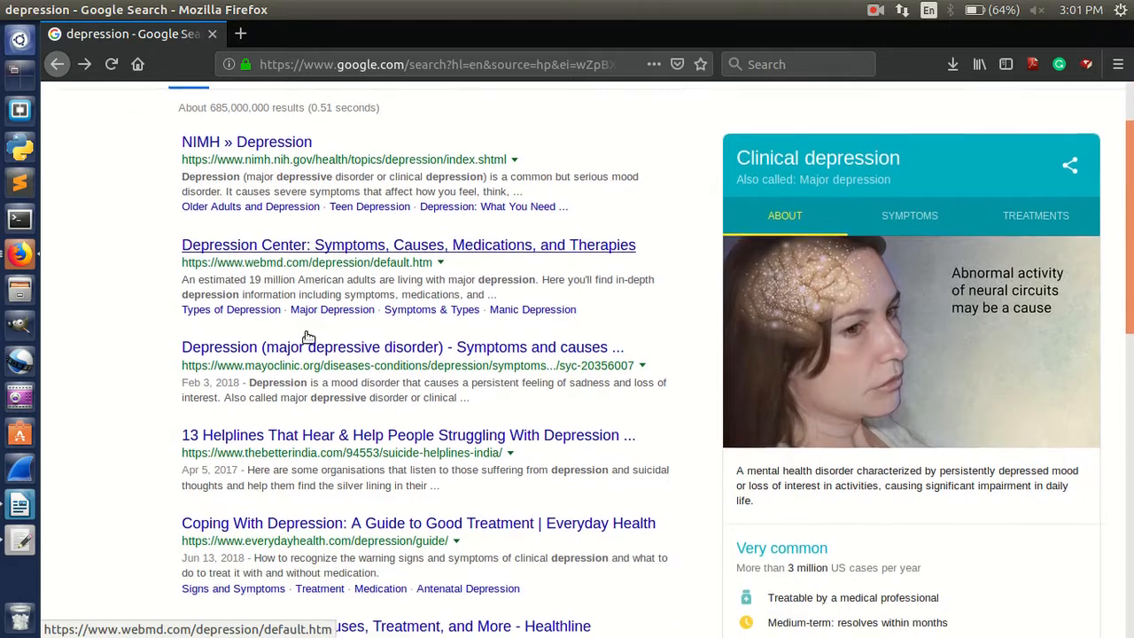
{"action": "scroll", "coordinate": [307, 336], "scroll_direction": "up", "scroll_amount": 2}
{"action": "left_click", "coordinate": [237, 335]}
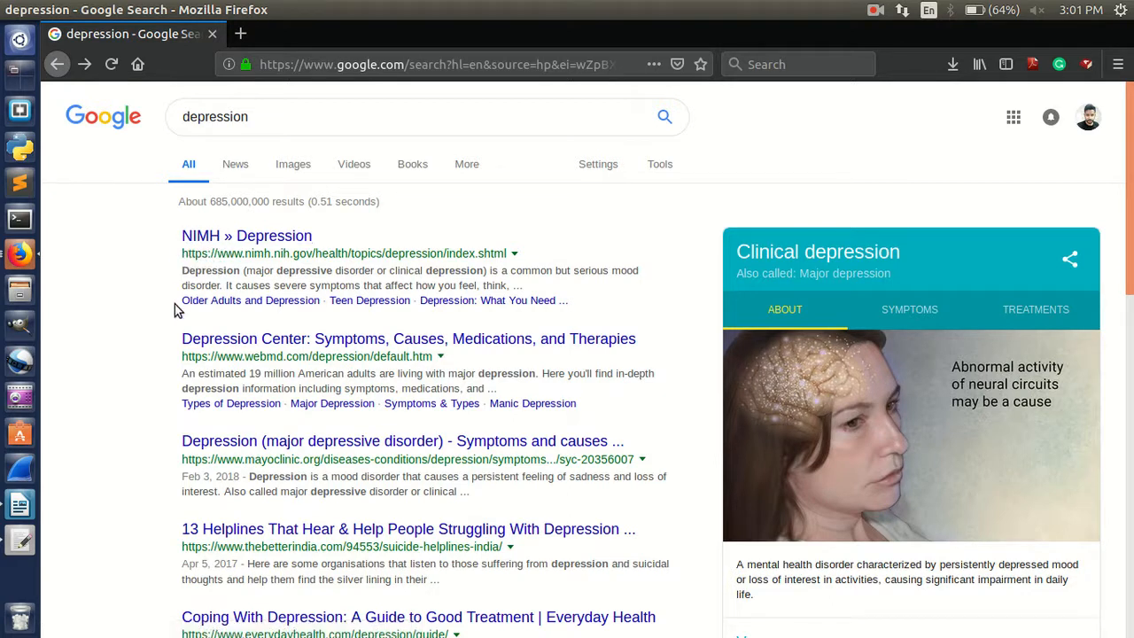
{"action": "scroll", "coordinate": [175, 308], "scroll_direction": "down", "scroll_amount": 8}
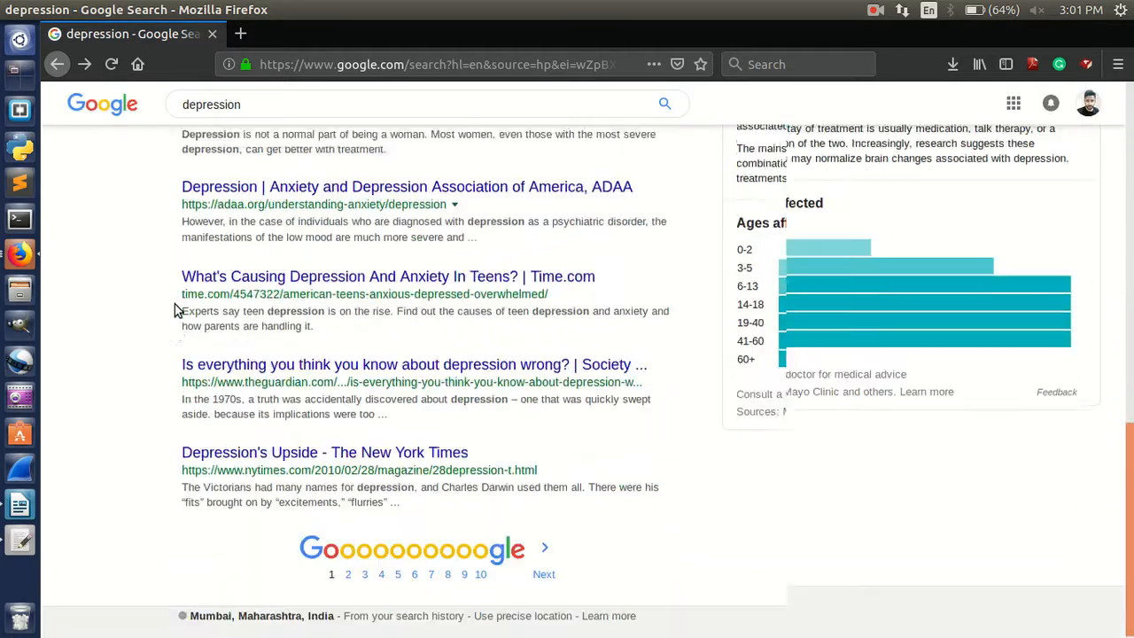
- Open the second page of results for "depression" and examine its result titles and the end of the page
{"action": "left_click", "coordinate": [349, 530]}
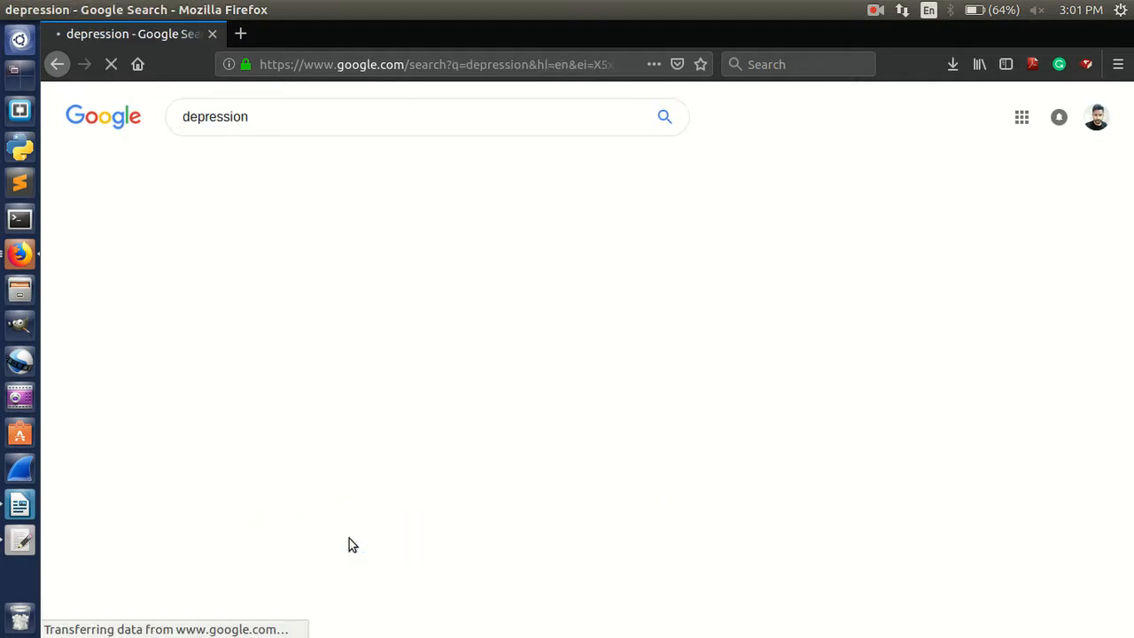
{"action": "scroll", "coordinate": [359, 507], "scroll_direction": "down", "scroll_amount": 10}
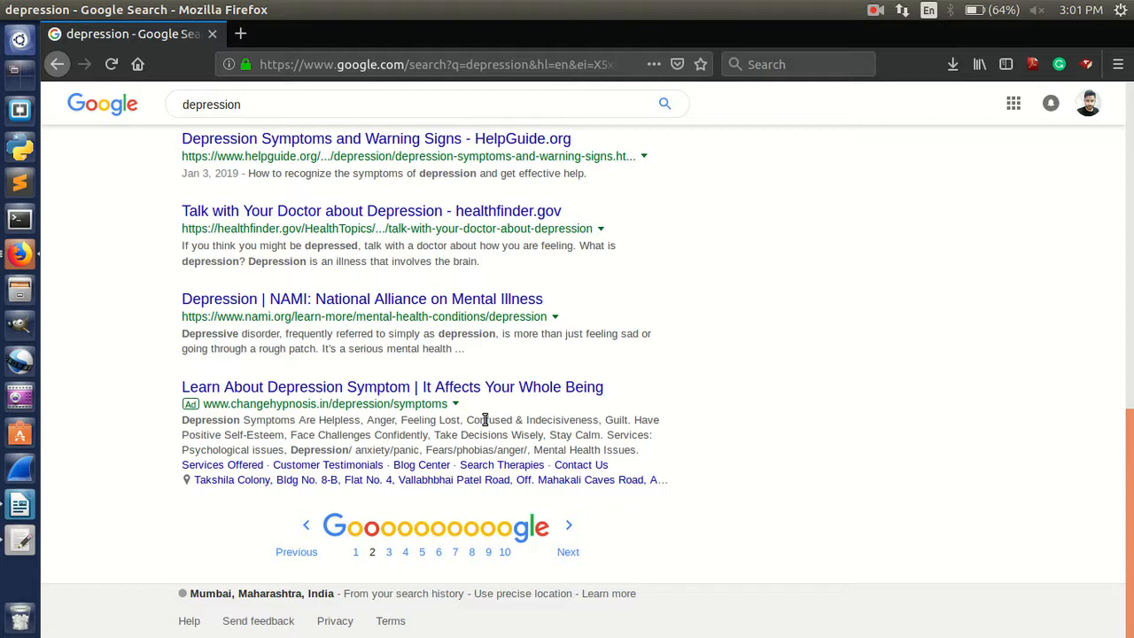
{"action": "scroll", "coordinate": [484, 419], "scroll_direction": "up", "scroll_amount": 4}
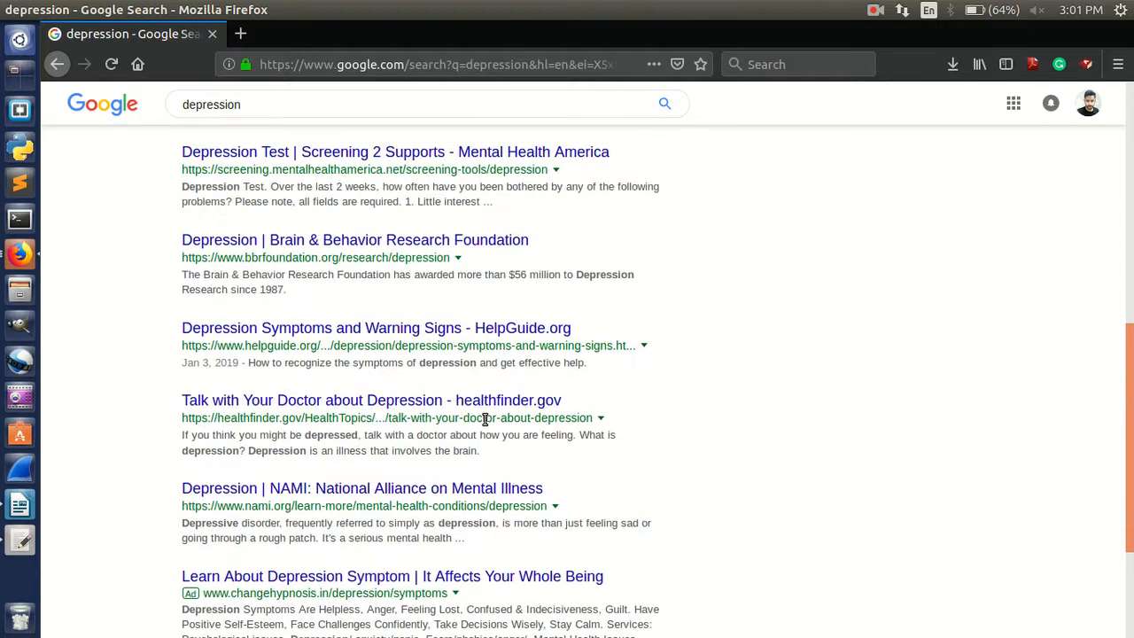
{"action": "scroll", "coordinate": [485, 424], "scroll_direction": "up", "scroll_amount": 10}
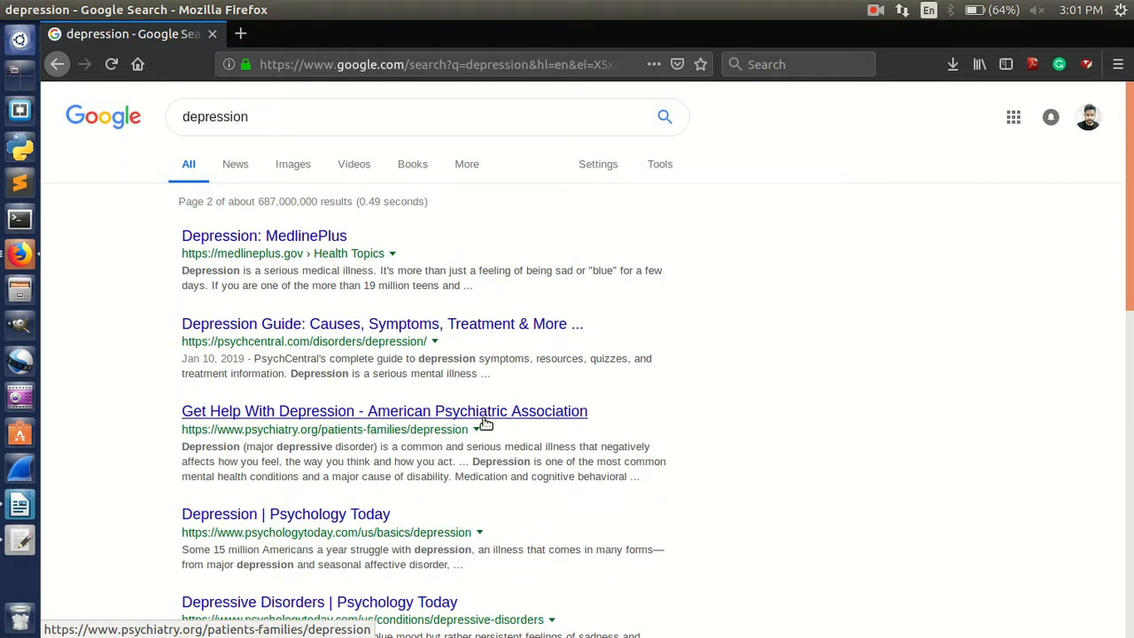
{"action": "scroll", "coordinate": [690, 454], "scroll_direction": "down", "scroll_amount": 12}
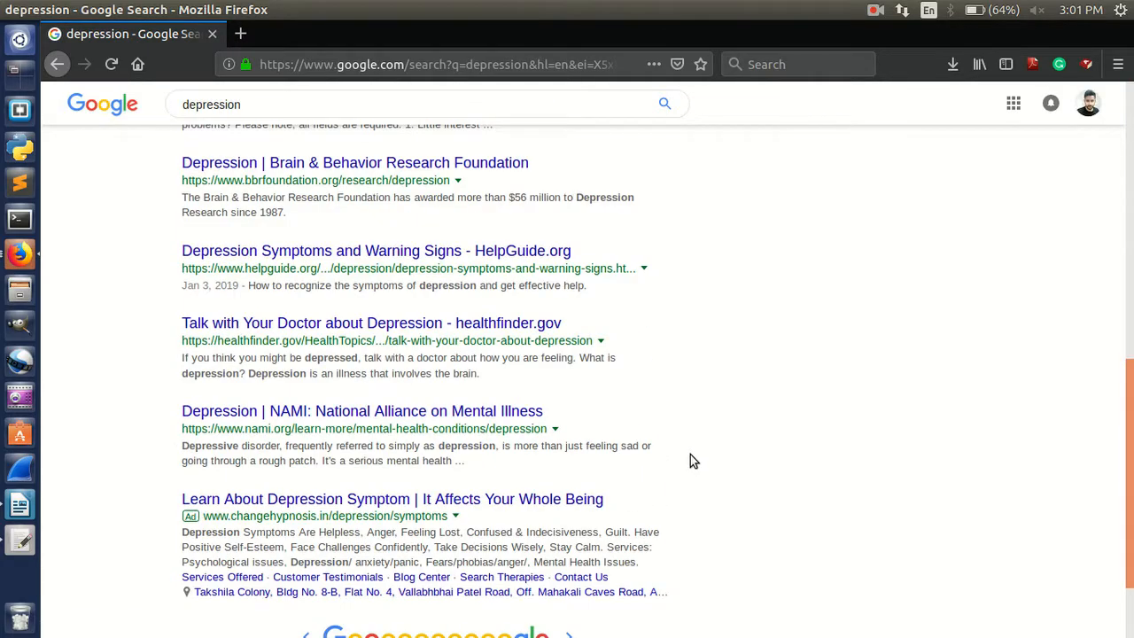
{"action": "scroll", "coordinate": [690, 455], "scroll_direction": "up", "scroll_amount": 12}
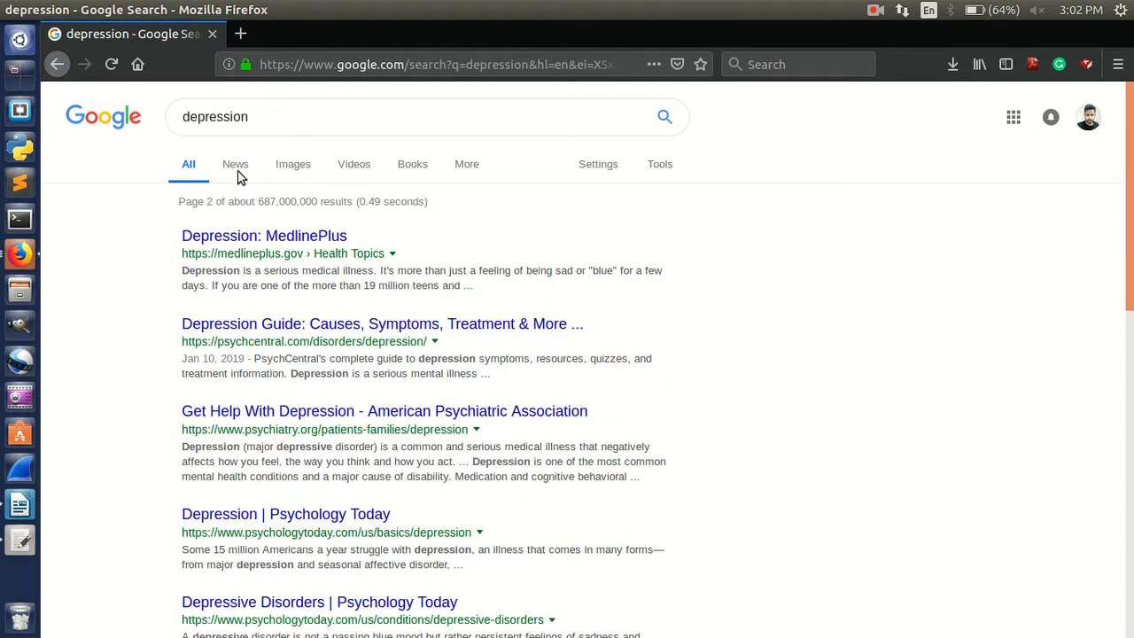
- Go back to the first results page for "depression" and check its titles and the end of the page
{"action": "left_click", "coordinate": [57, 64]}
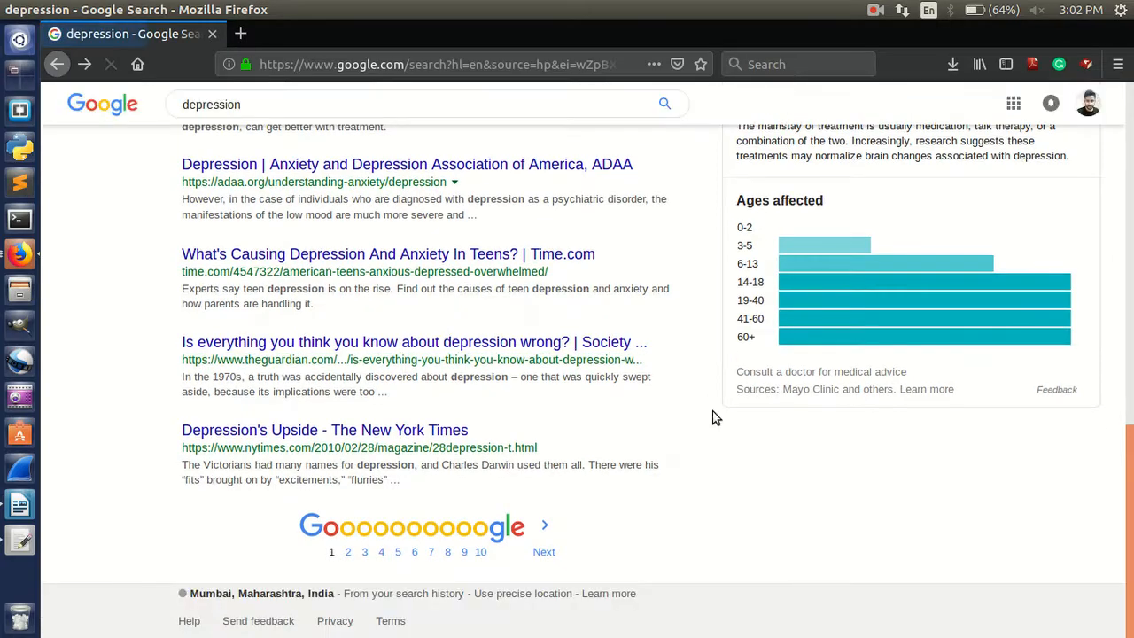
{"action": "scroll", "coordinate": [714, 420], "scroll_direction": "up", "scroll_amount": 5}
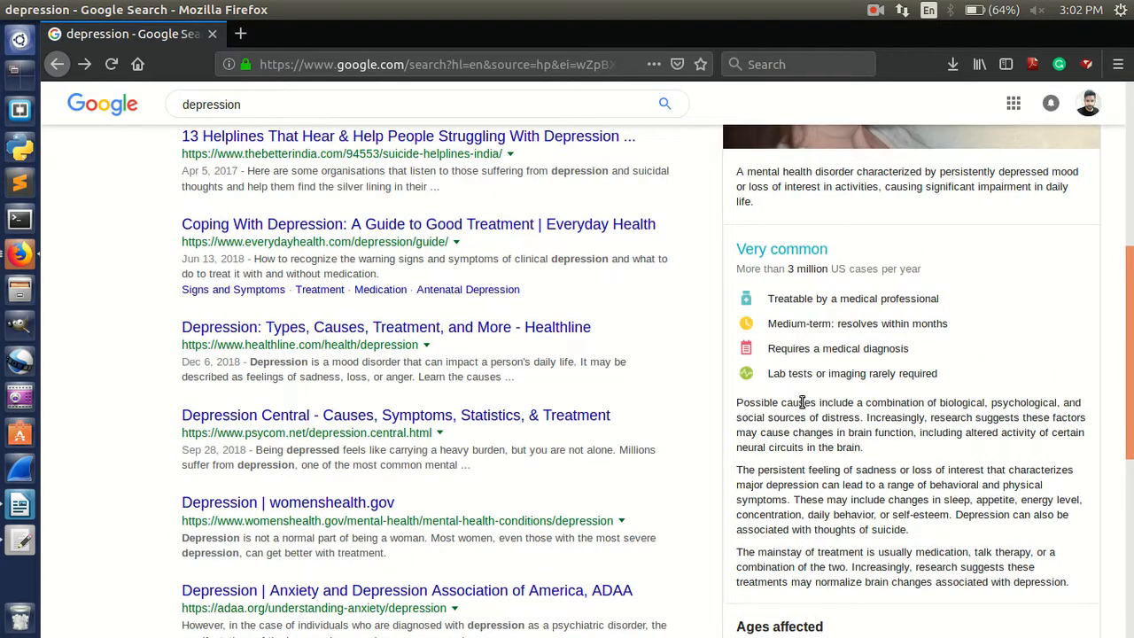
{"action": "scroll", "coordinate": [802, 402], "scroll_direction": "up", "scroll_amount": 3}
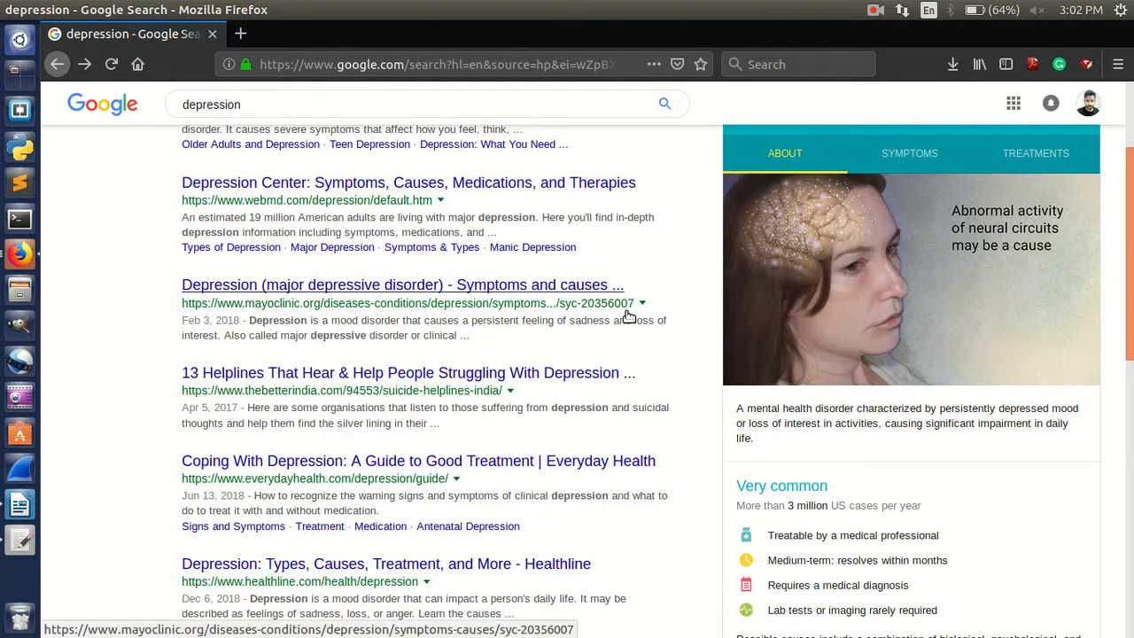
{"action": "scroll", "coordinate": [626, 315], "scroll_direction": "down", "scroll_amount": 7}
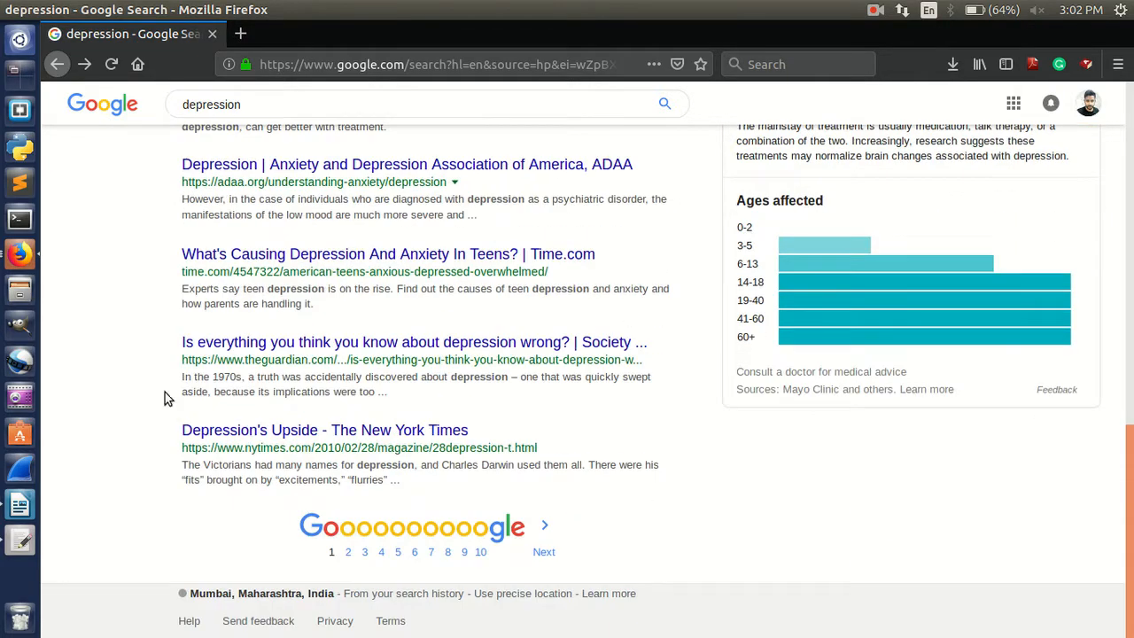
- Switch to the keyword text file in gedit and add another blank line at its end
{"action": "left_click", "coordinate": [19, 540]}
{"action": "left_click_drag", "start_coordinate": [841, 34], "coordinate": [546, 8]}
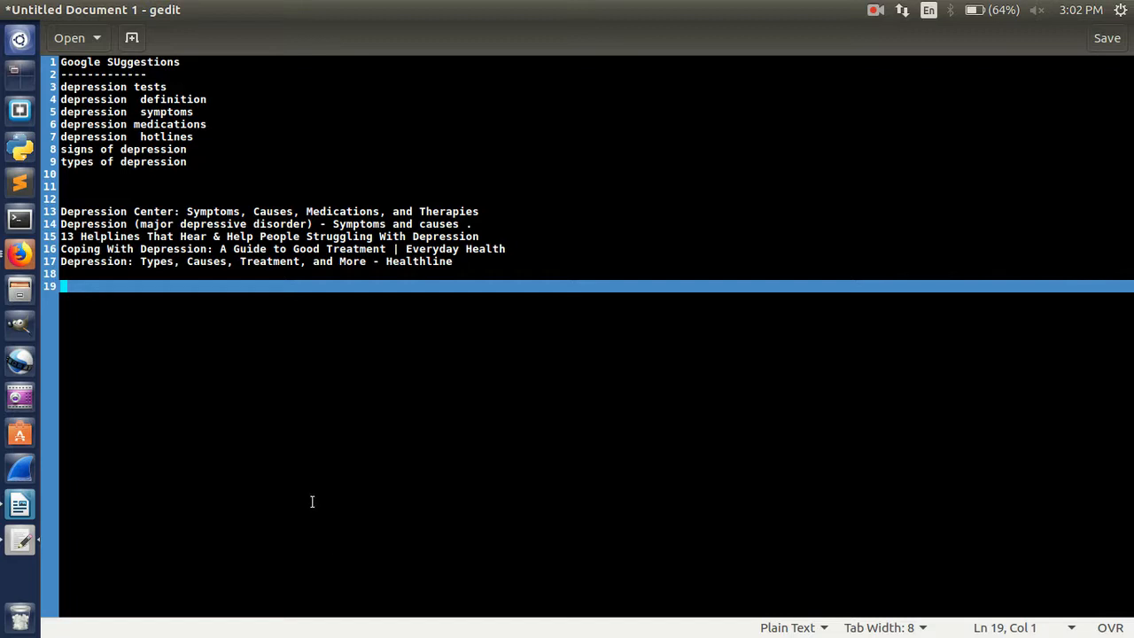
{"action": "key", "text": "Return"}
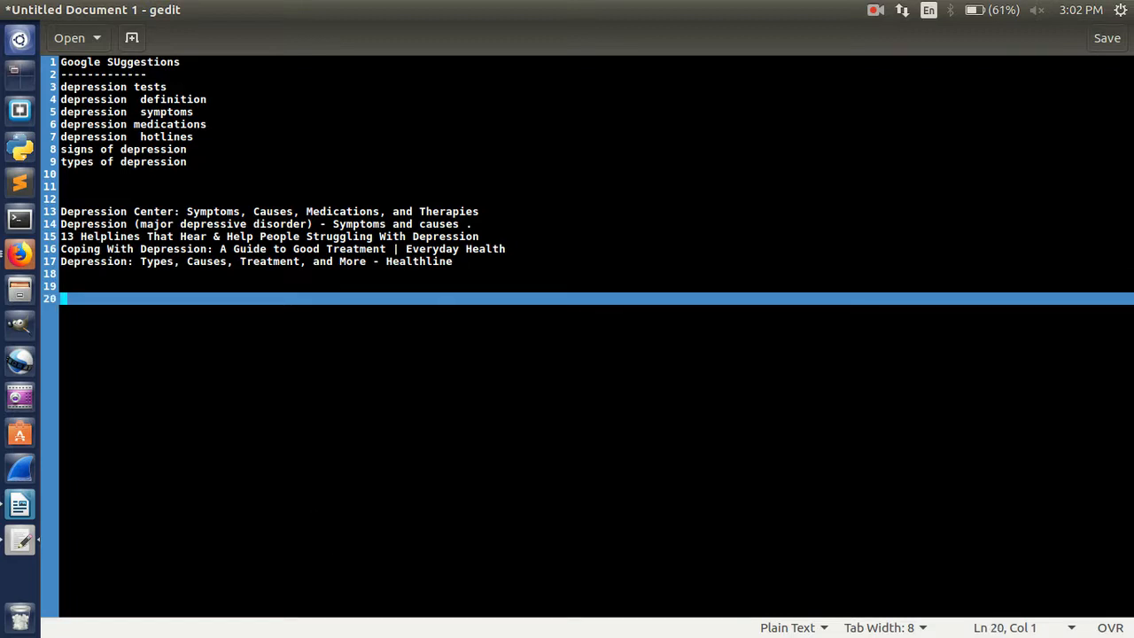
- Review the Google suggestions and result titles collected in the text file line by line, finishing on the last line
{"action": "key", "text": "Up"}
{"action": "key", "text": "Up"}
{"action": "key", "text": "Up"}
{"action": "key", "text": "Up"}
{"action": "key", "text": "Up"}
{"action": "key", "text": "Up"}
{"action": "key", "text": "Up"}
{"action": "key", "text": "Up"}
{"action": "key", "text": "Up"}
{"action": "key", "text": "Up"}
{"action": "key", "text": "Up"}
{"action": "key", "text": "Up"}
{"action": "key", "text": "Down"}
{"action": "key", "text": "Down"}
{"action": "key", "text": "Down"}
{"action": "key", "text": "Down"}
{"action": "key", "text": "Down"}
{"action": "key", "text": "Down"}
{"action": "key", "text": "Down"}
{"action": "key", "text": "Down"}
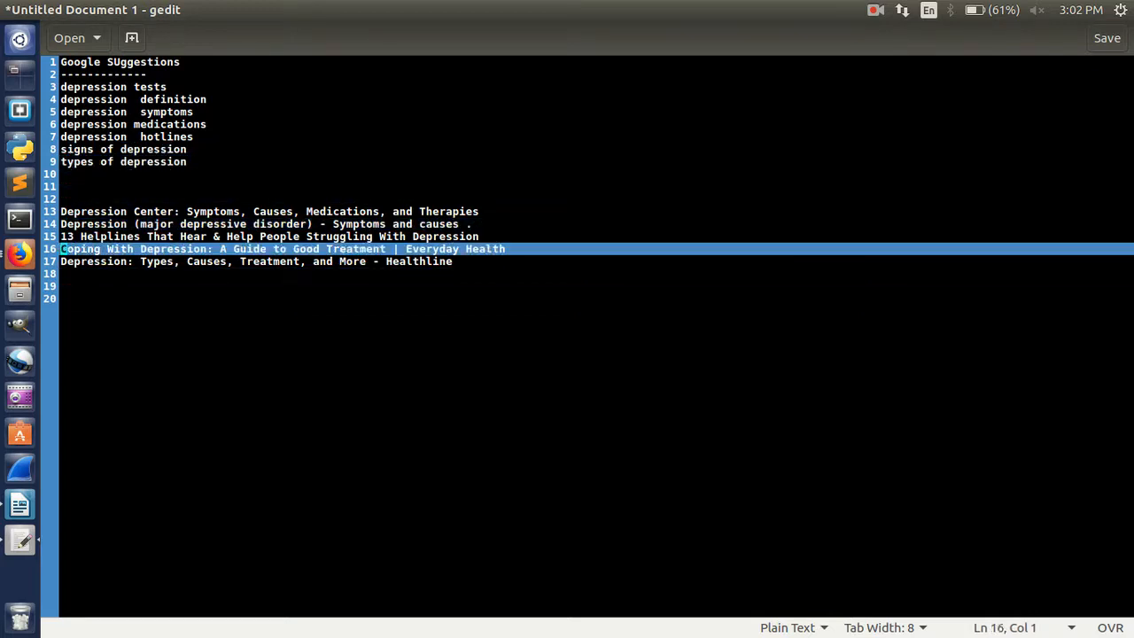
{"action": "key", "text": "Down"}
{"action": "key", "text": "Down"}
{"action": "key", "text": "Down"}
{"action": "key", "text": "Down"}
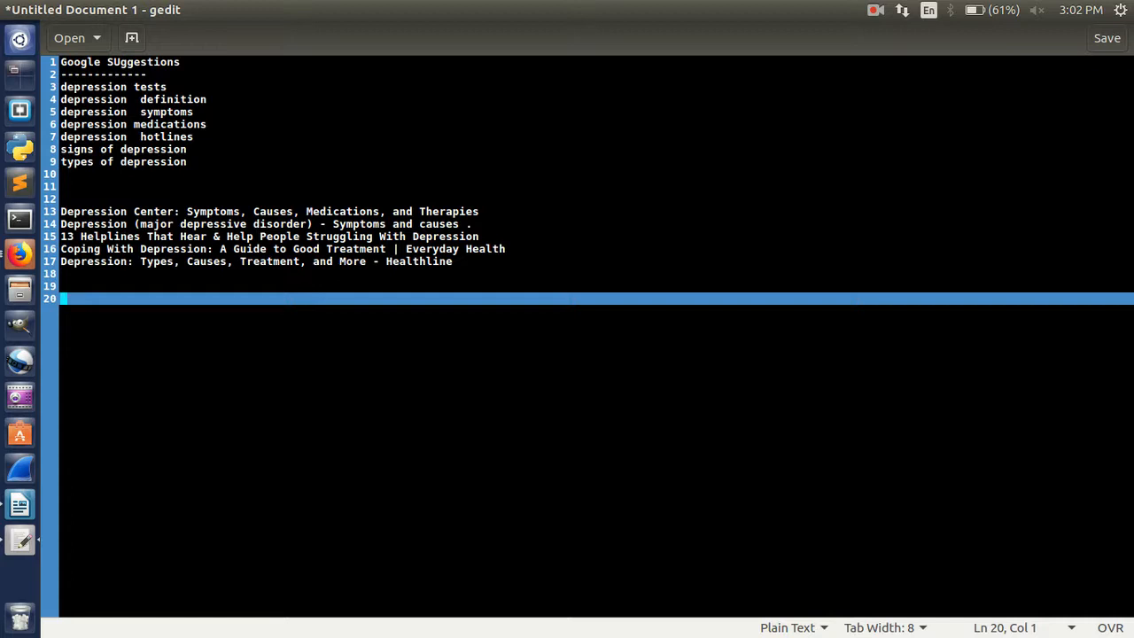
{"action": "type", "text": "depresssion"}
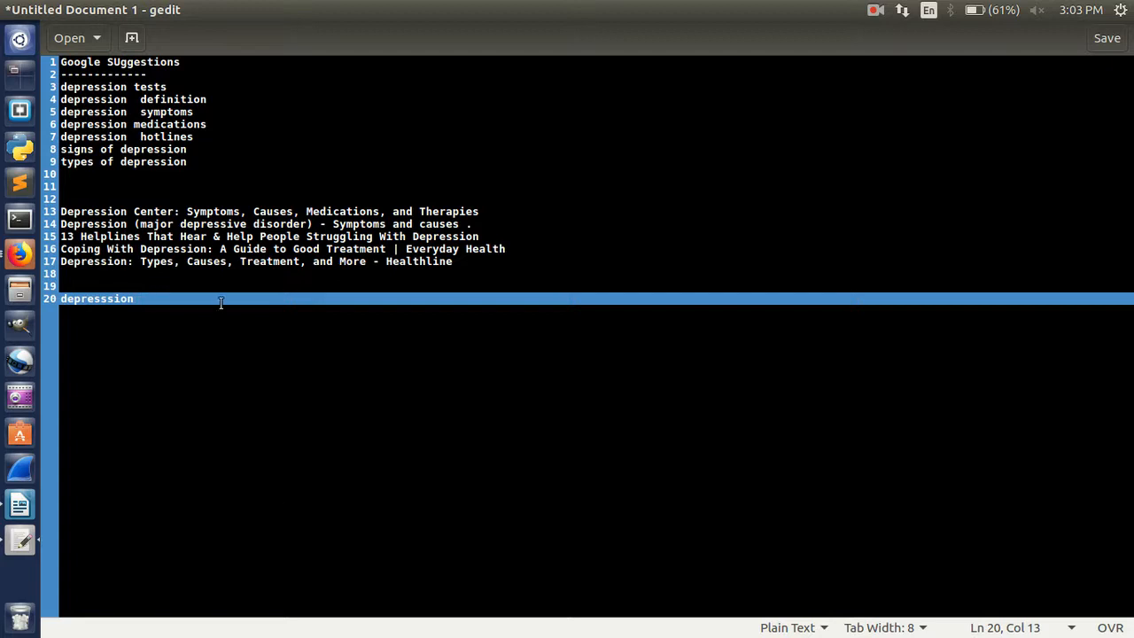
{"action": "left_click_drag", "start_coordinate": [137, 86], "coordinate": [168, 86]}
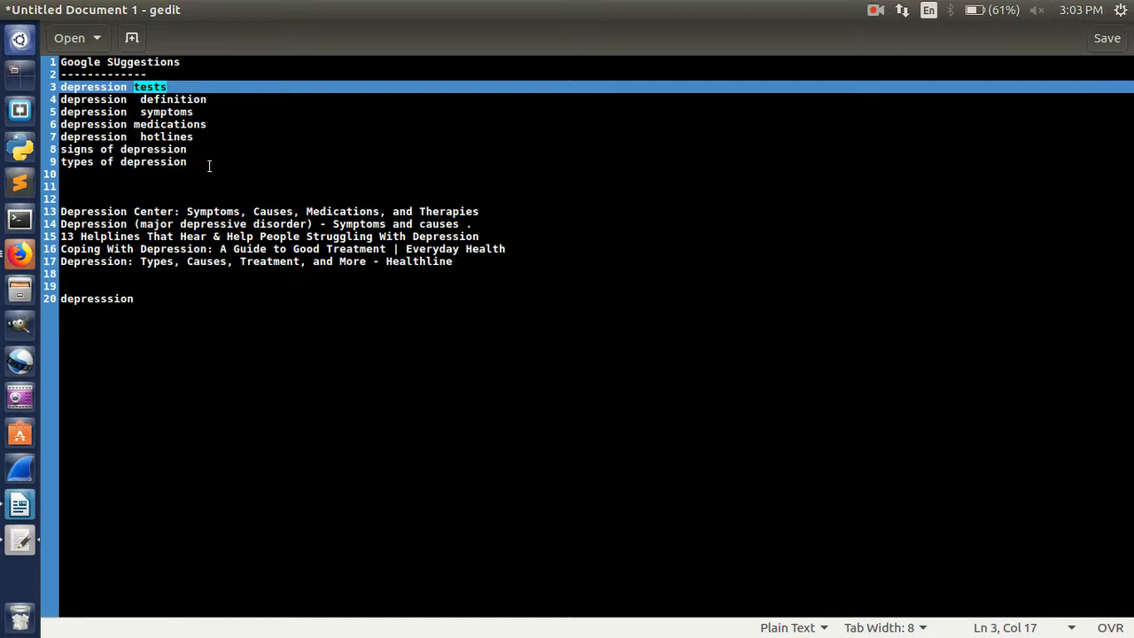
{"action": "left_click_drag", "start_coordinate": [100, 136], "coordinate": [67, 99]}
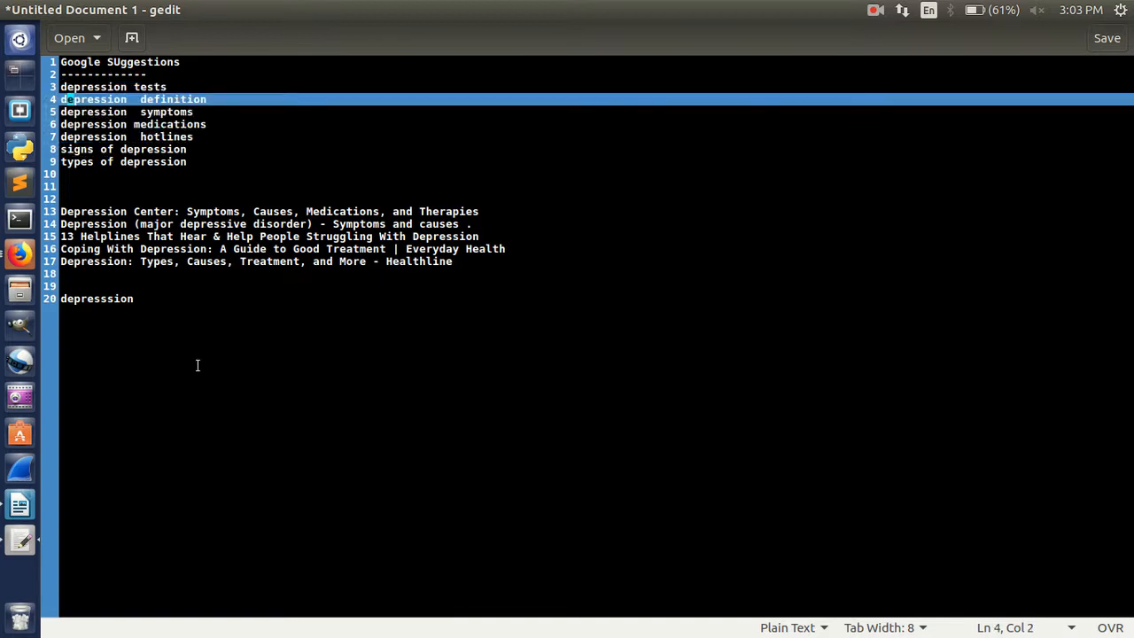
{"action": "left_click_drag", "start_coordinate": [198, 365], "coordinate": [114, 299]}
{"action": "left_click", "coordinate": [113, 299]}
{"action": "key", "text": "BackSpace"}
{"action": "key", "text": "BackSpace"}
{"action": "key", "text": "BackSpace"}
{"action": "key", "text": "BackSpace"}
{"action": "key", "text": "BackSpace"}
{"action": "key", "text": "BackSpace"}
{"action": "key", "text": "BackSpace"}
{"action": "key", "text": "BackSpace"}
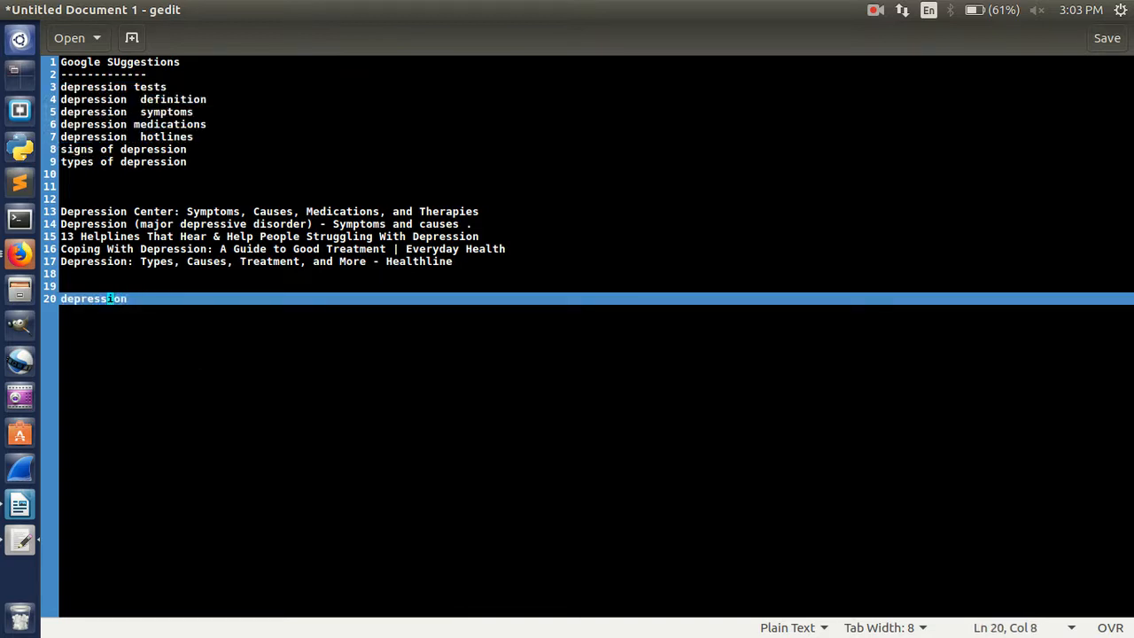
{"action": "key", "text": "Delete"}
{"action": "key", "text": "Delete"}
{"action": "key", "text": "Delete"}
- Copy "Depression Center" from the first result title into the line below "types of depression" and add two line breaks after it
{"action": "left_click_drag", "start_coordinate": [173, 210], "coordinate": [62, 213]}
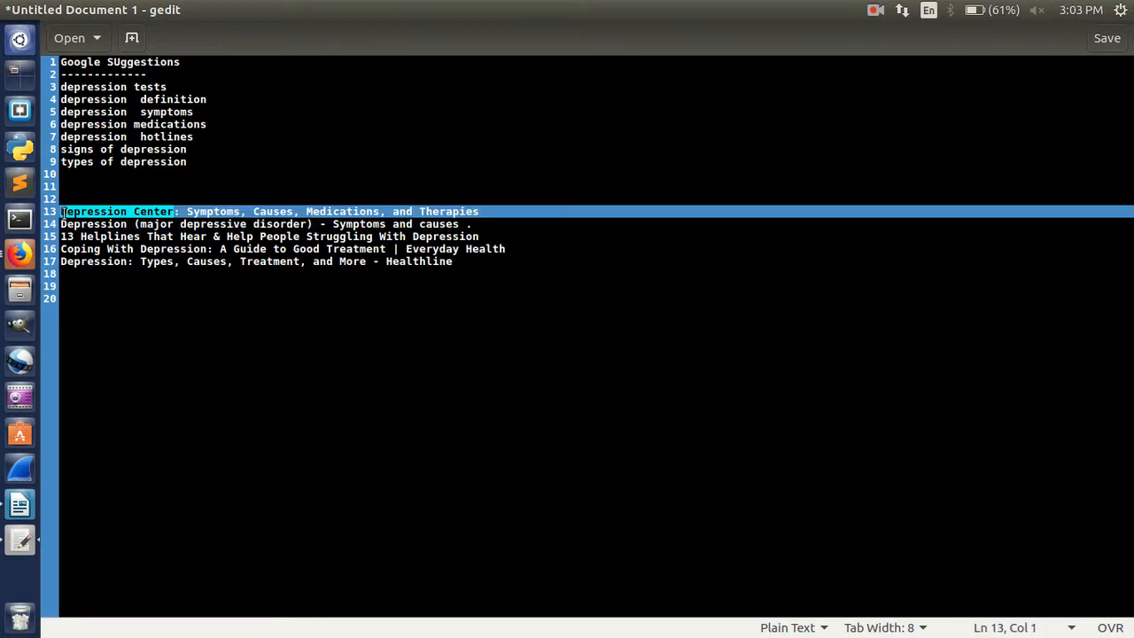
{"action": "key", "text": "ctrl+c"}
{"action": "key", "text": "Up"}
{"action": "key", "text": "Up"}
{"action": "key", "text": "Up"}
{"action": "key", "text": "ctrl+v"}
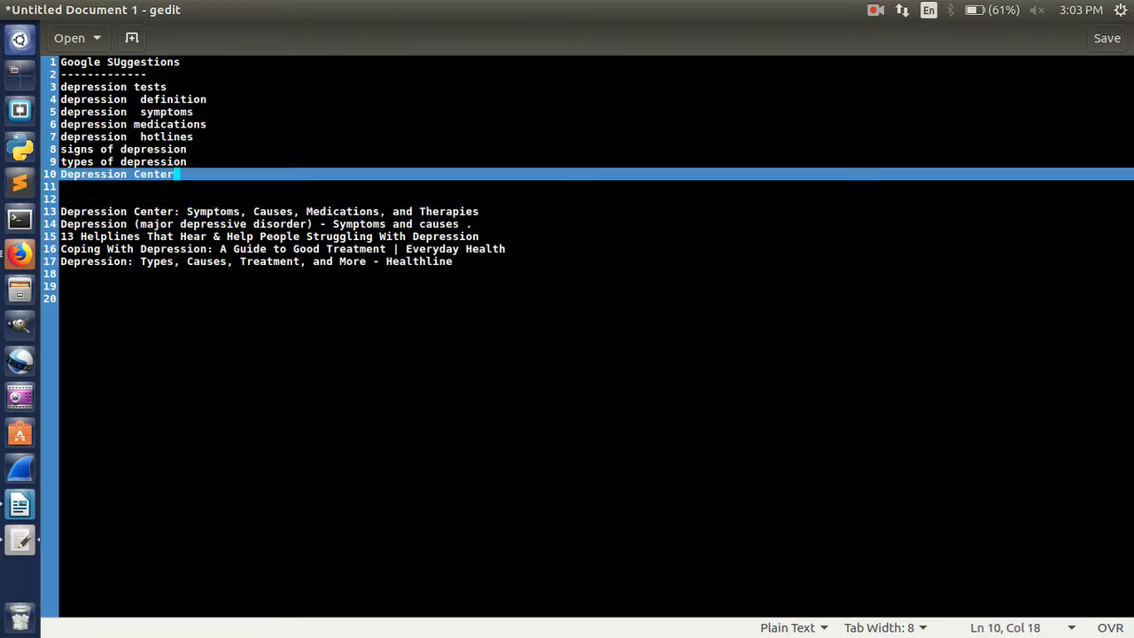
{"action": "key", "text": "Return"}
{"action": "key", "text": "Return"}
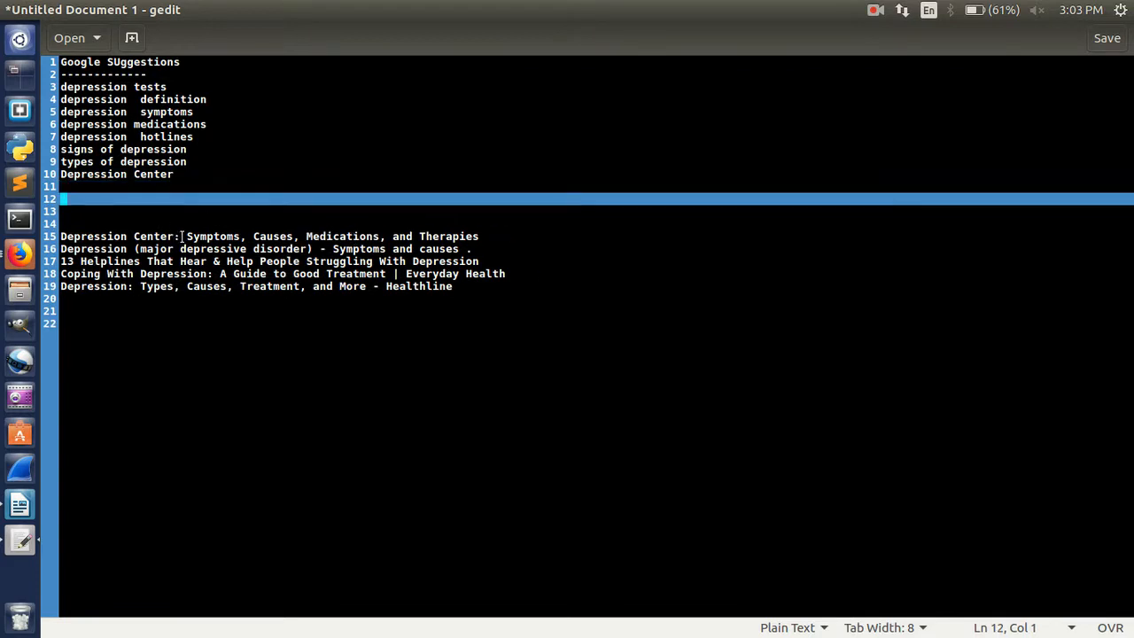
- Extend the "depression symptoms" keyword with "& Causes", copying "Causes" from the first result title
{"action": "left_click", "coordinate": [255, 237]}
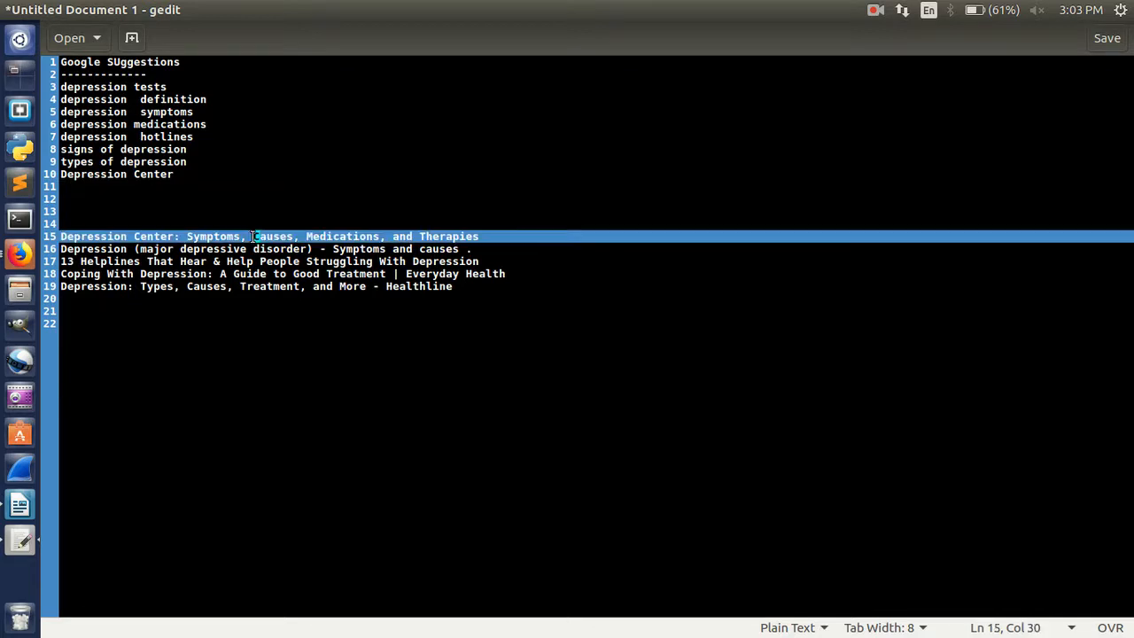
{"action": "left_click_drag", "start_coordinate": [254, 236], "coordinate": [293, 236]}
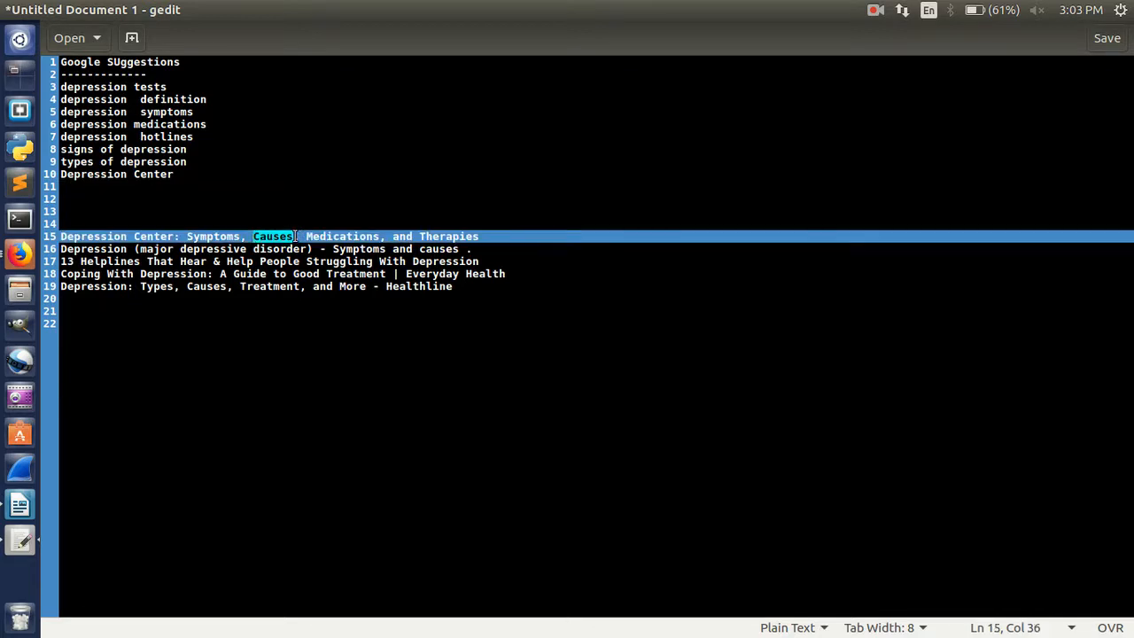
{"action": "left_click", "coordinate": [210, 124]}
{"action": "left_click", "coordinate": [213, 112]}
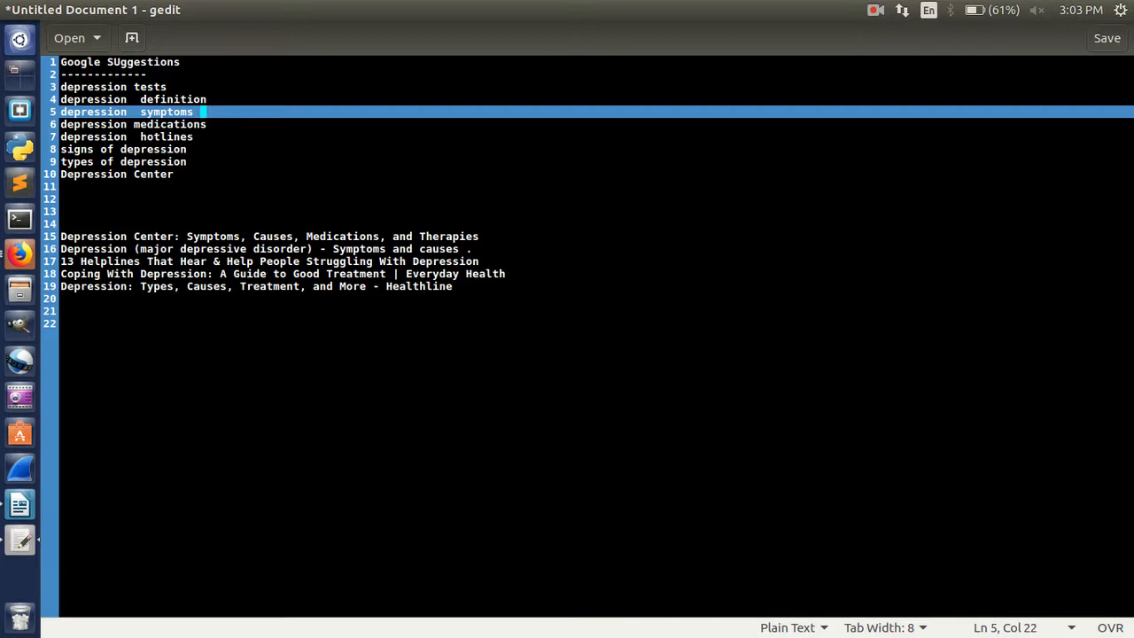
{"action": "type", "text": "&"}
{"action": "key", "text": "ctrl+v"}
- Extend the "depression medications" keyword with "& Therapies", copied from the first result title without the word "and"
{"action": "left_click", "coordinate": [483, 233]}
{"action": "left_click_drag", "start_coordinate": [484, 233], "coordinate": [390, 239]}
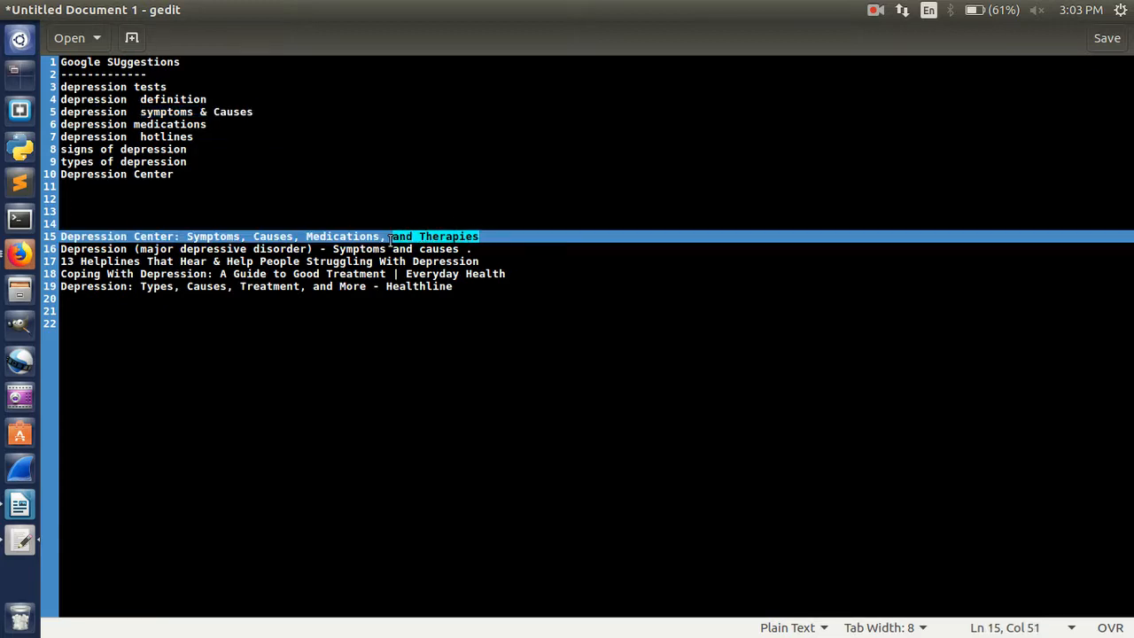
{"action": "left_click", "coordinate": [254, 136]}
{"action": "left_click", "coordinate": [217, 125]}
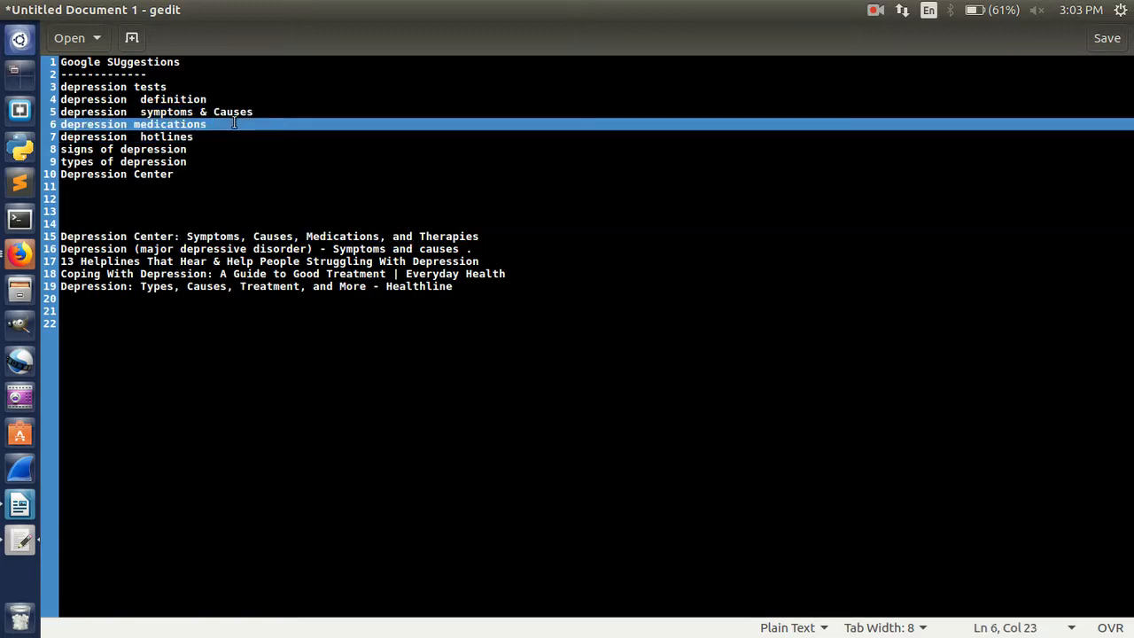
{"action": "type", "text": "&"}
{"action": "key", "text": "ctrl+v"}
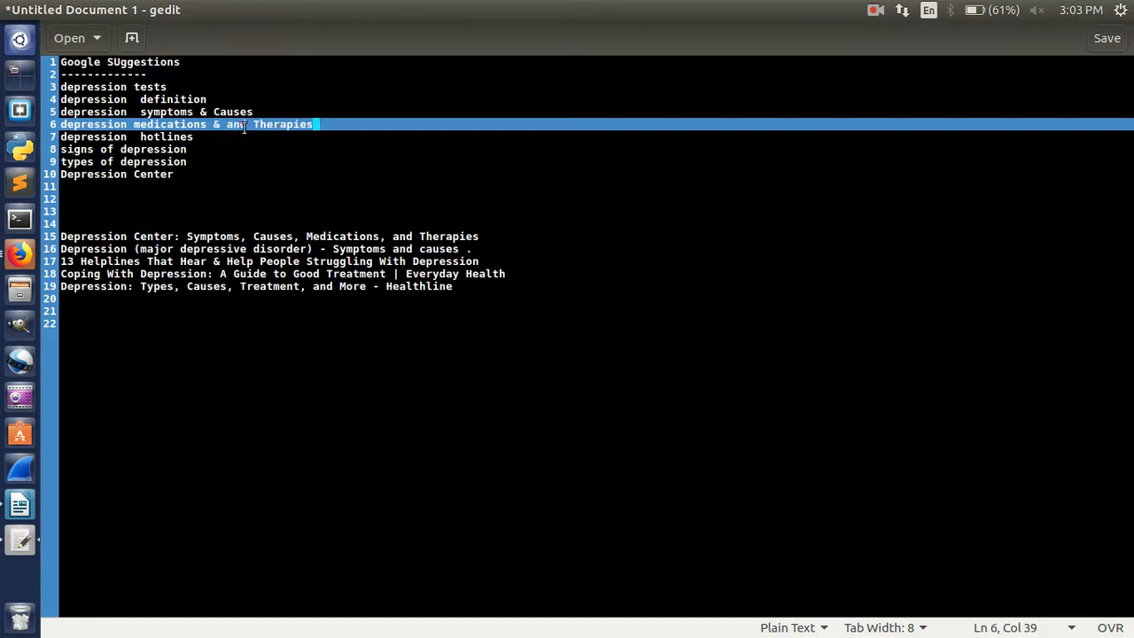
{"action": "left_click_drag", "start_coordinate": [247, 125], "coordinate": [228, 128]}
{"action": "key", "text": "BackSpace"}
{"action": "key", "text": "BackSpace"}
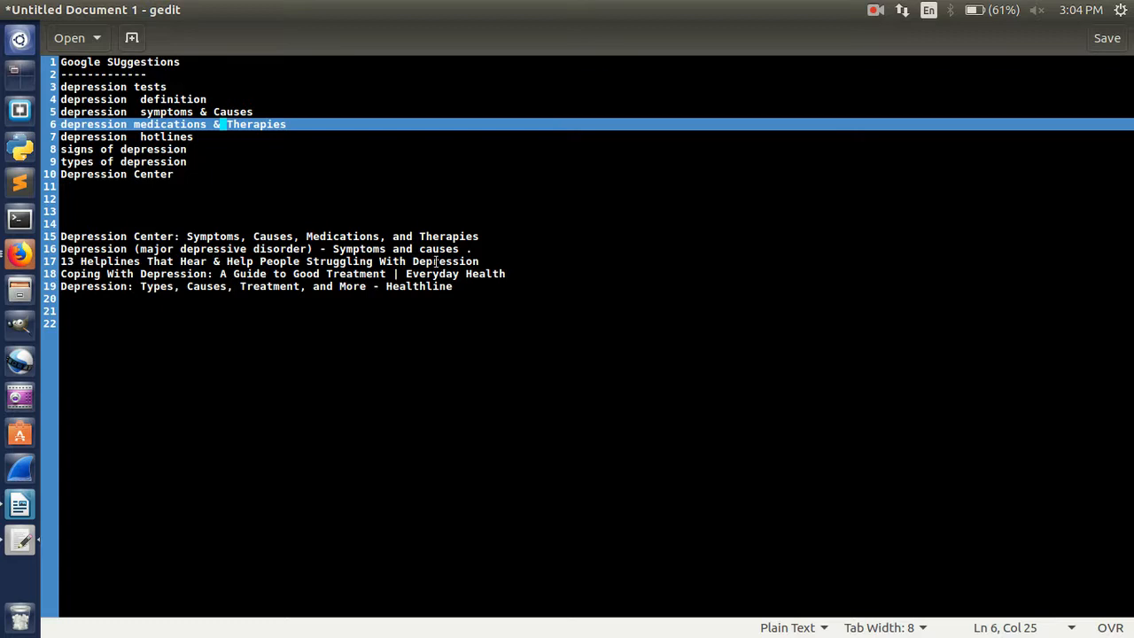
- Delete the title "Depression Center: Symptoms, Causes, Medications, and Therapies" and go to the title below it
{"action": "left_click_drag", "start_coordinate": [493, 237], "coordinate": [58, 237]}
{"action": "key", "text": "BackSpace"}
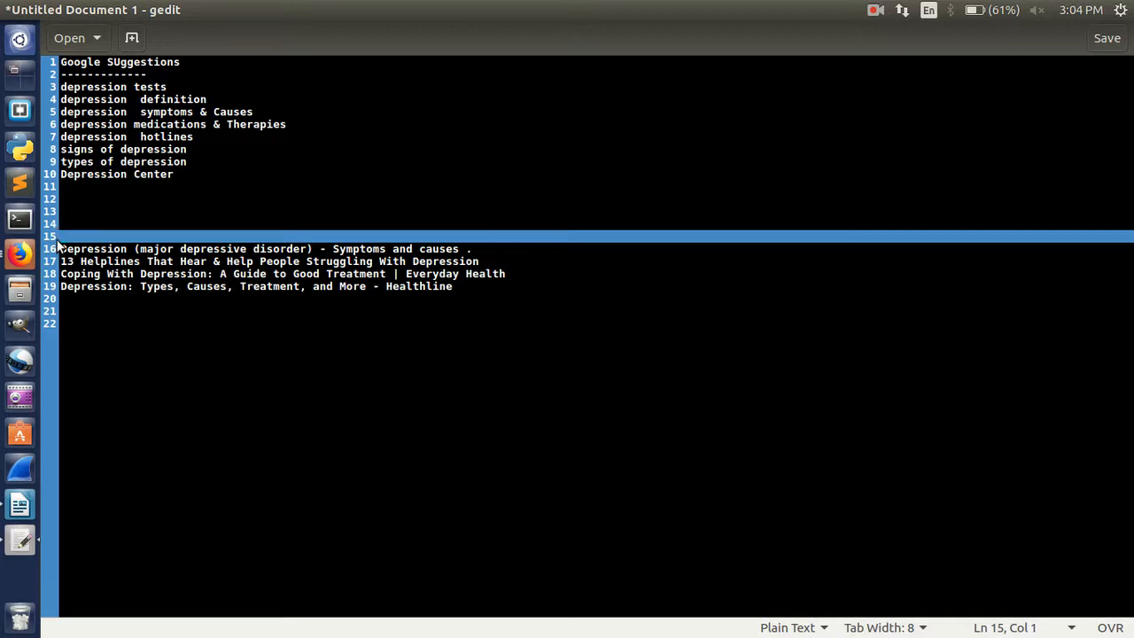
{"action": "key", "text": "Down"}
- Read through the title "Depression (major depressive disorder) - Symptoms and causes ." and delete it
{"action": "key", "text": "Right"}
{"action": "key", "text": "Right"}
{"action": "key", "text": "Right"}
{"action": "key", "text": "Right"}
{"action": "key", "text": "Right"}
{"action": "key", "text": "Right"}
{"action": "key", "text": "Right"}
{"action": "key", "text": "Right"}
{"action": "key", "text": "Right"}
{"action": "key", "text": "Right"}
{"action": "key", "text": "Right"}
{"action": "key", "text": "Right"}
{"action": "key", "text": "Right"}
{"action": "key", "text": "Right"}
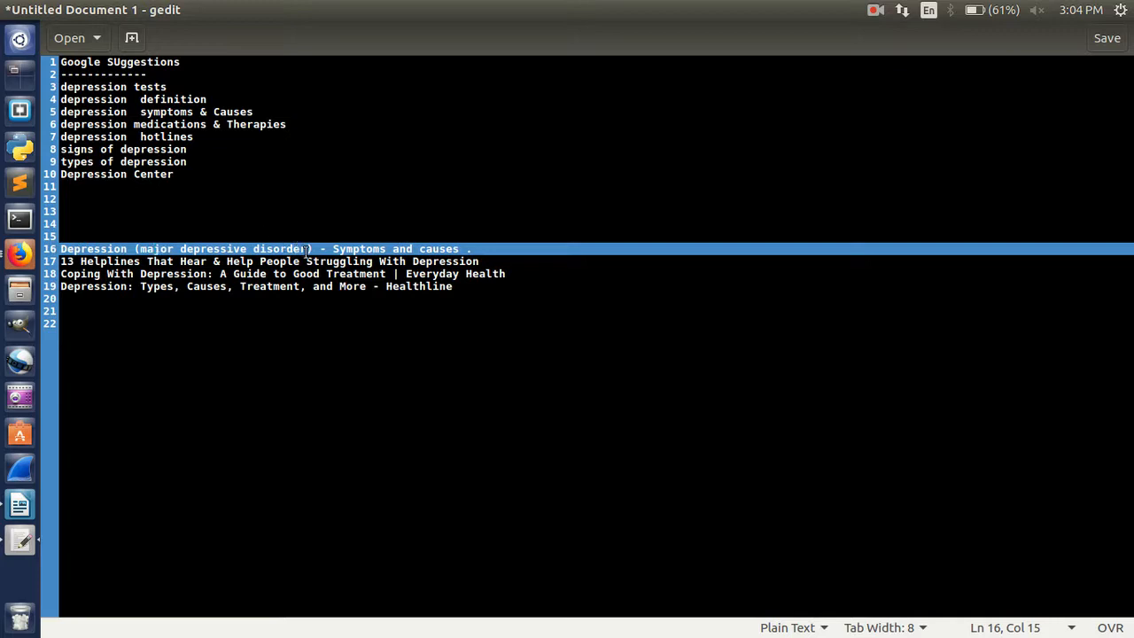
{"action": "left_click_drag", "start_coordinate": [309, 249], "coordinate": [143, 249]}
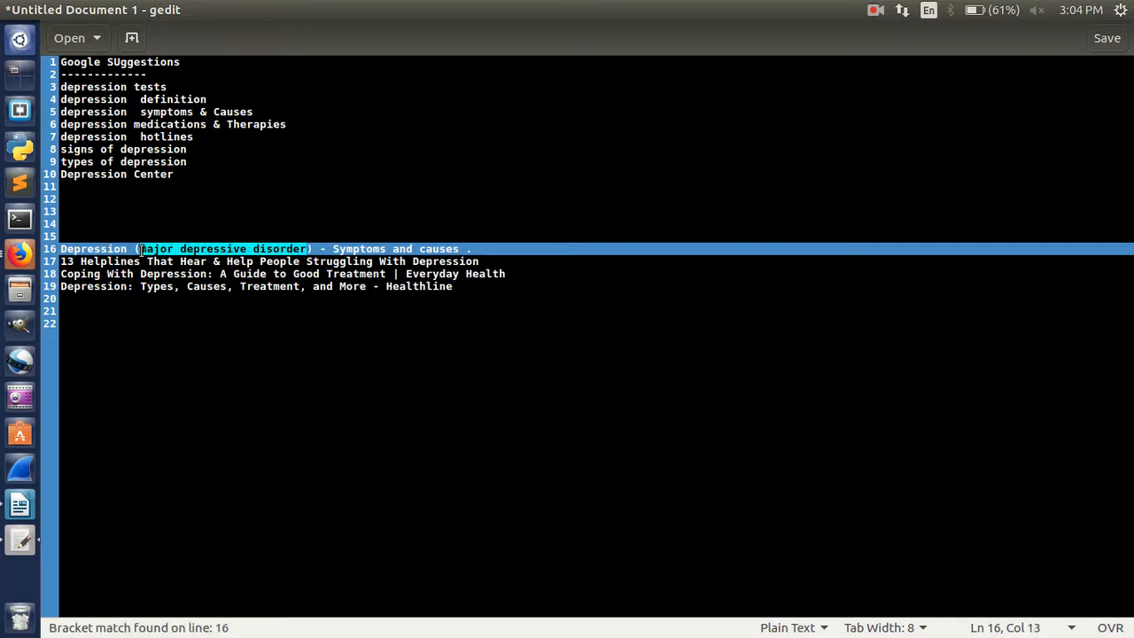
{"action": "left_click", "coordinate": [321, 249]}
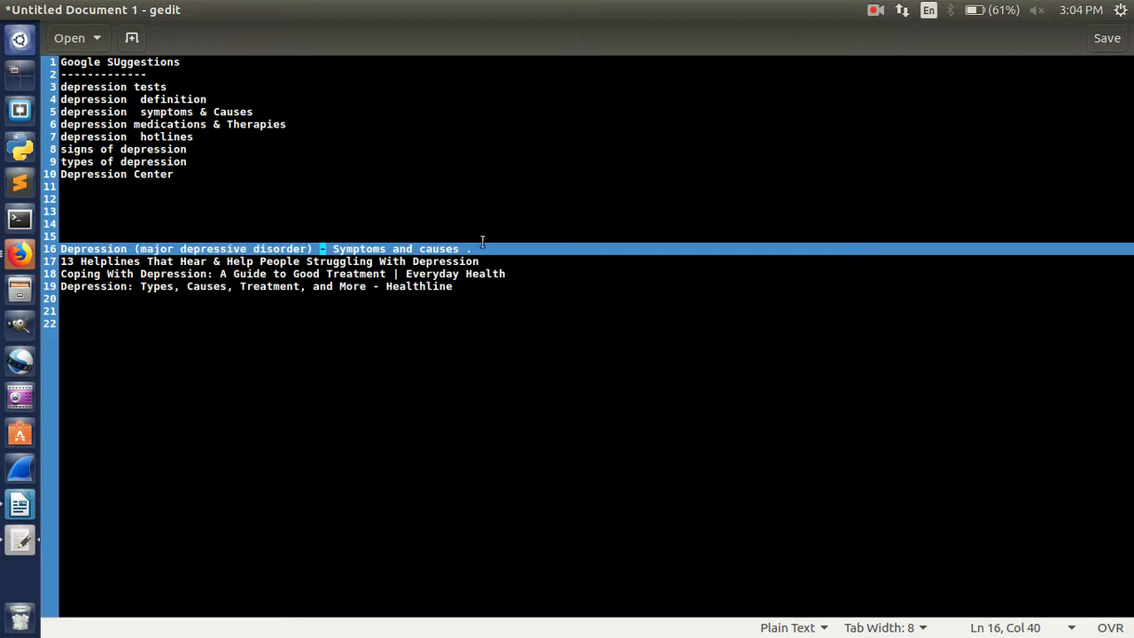
{"action": "left_click_drag", "start_coordinate": [484, 249], "coordinate": [3, 251]}
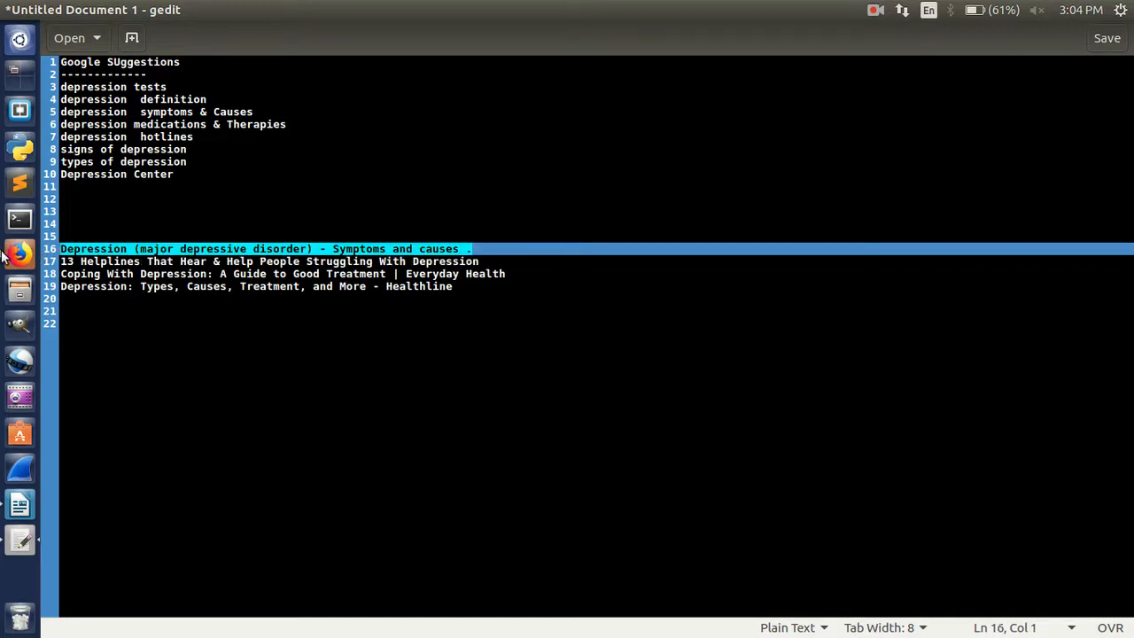
{"action": "key", "text": "Delete"}
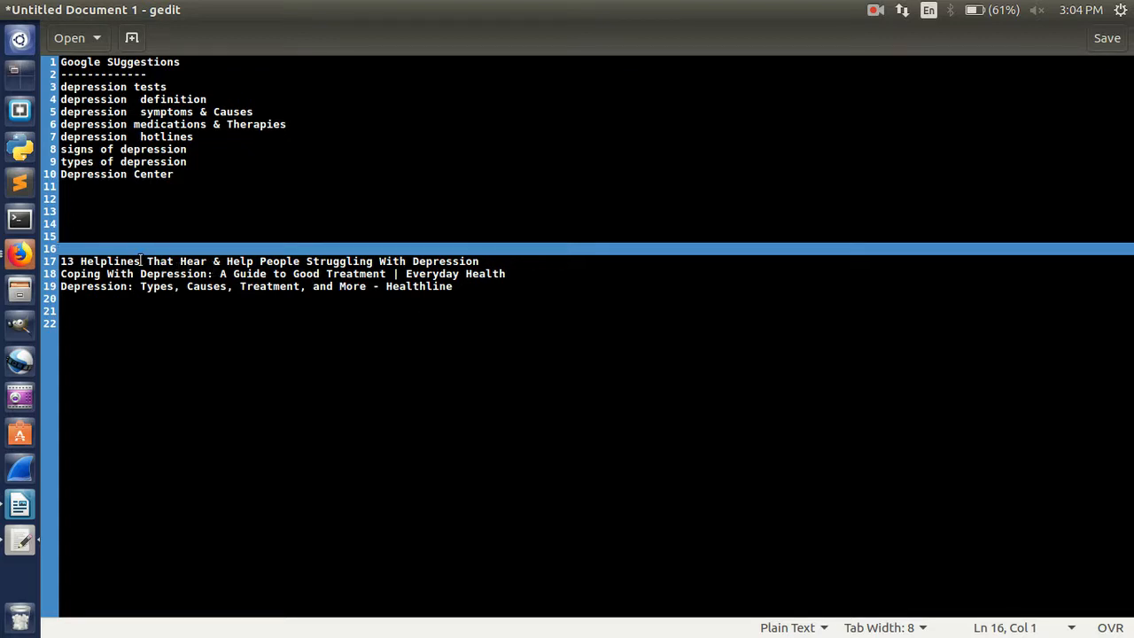
- Add the keyword "depression Helplines" below "Depression Center", copying "Helplines" from the first remaining title
{"action": "left_click_drag", "start_coordinate": [141, 262], "coordinate": [80, 263]}
{"action": "key", "text": "ctrl+c"}
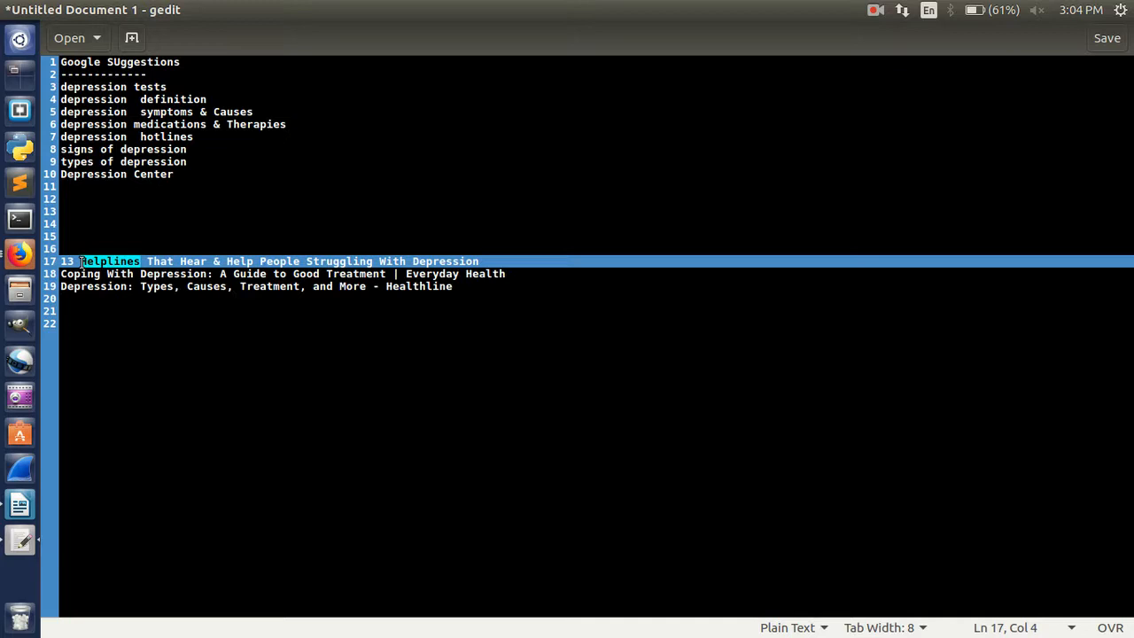
{"action": "left_click", "coordinate": [77, 199]}
{"action": "key", "text": "BackSpace"}
{"action": "type", "text": "depresssion"}
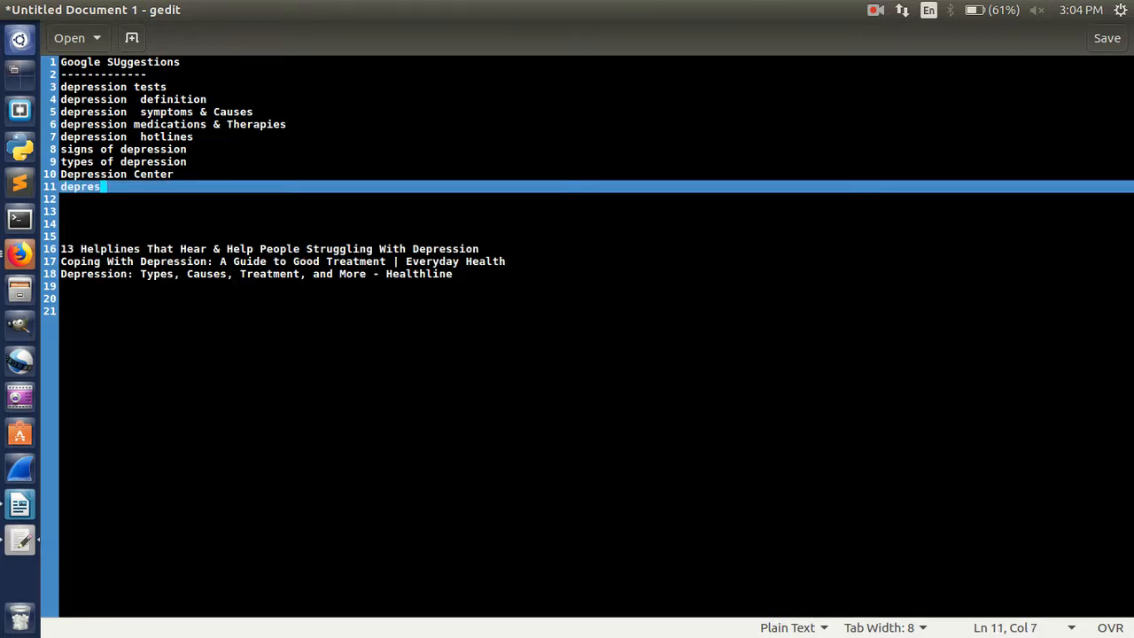
{"action": "key", "text": "BackSpace"}
{"action": "key", "text": "BackSpace"}
{"action": "key", "text": "BackSpace"}
{"action": "key", "text": "BackSpace"}
{"action": "type", "text": "ion"}
{"action": "key", "text": "ctrl+v"}
{"action": "key", "text": "Return"}
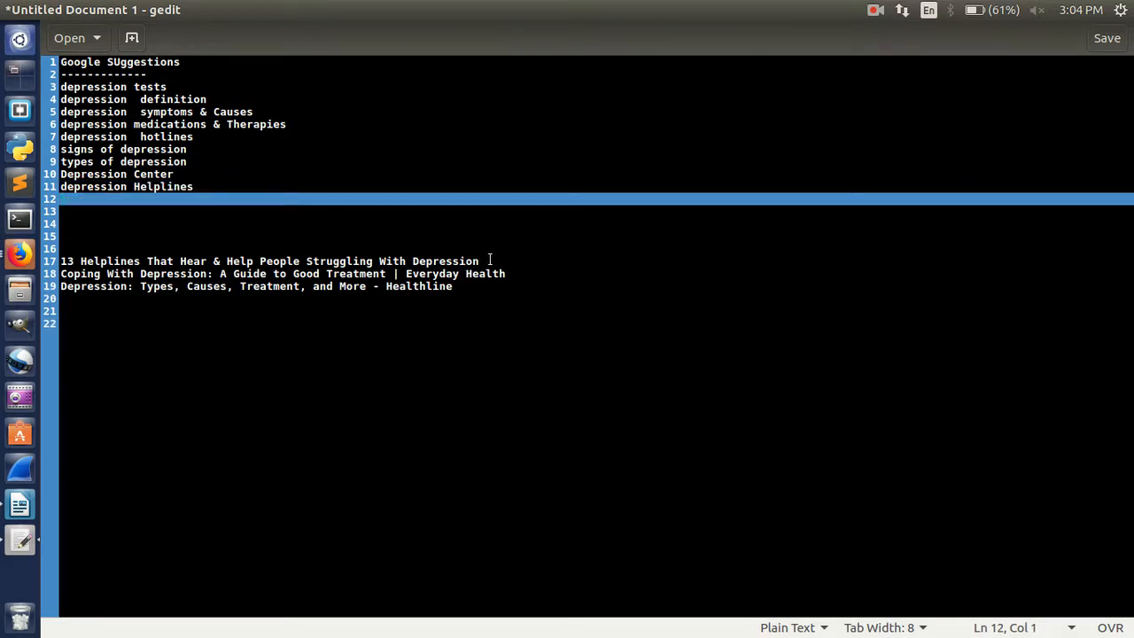
- Copy "Struggling With Depression" from the "13 Helplines" title onto a new line below "depression Helplines"
{"action": "left_click_drag", "start_coordinate": [492, 260], "coordinate": [307, 260]}
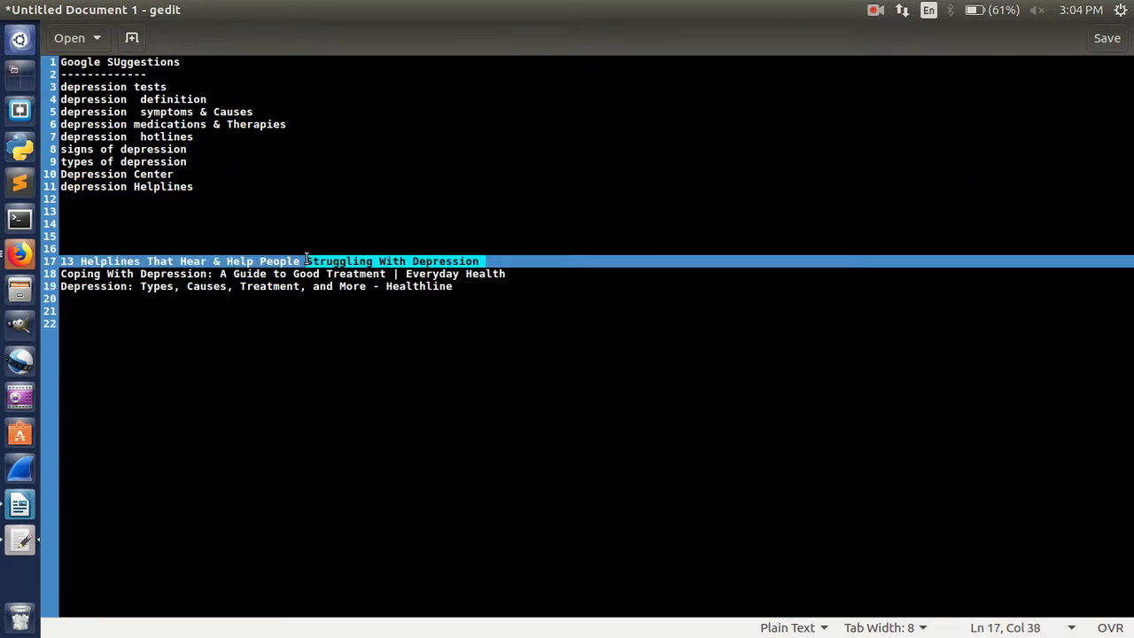
{"action": "key", "text": "ctrl+c"}
{"action": "left_click", "coordinate": [218, 187]}
{"action": "key", "text": "Return"}
{"action": "key", "text": "ctrl+v"}
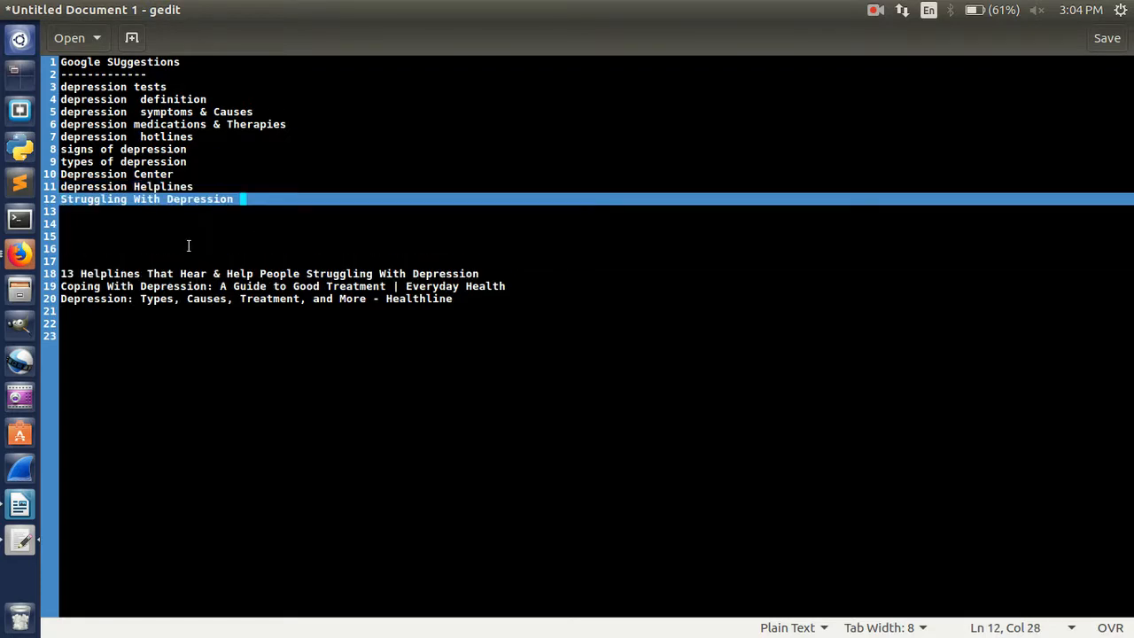
- Delete the "13 Helplines" title and the "Coping With Depression" title, and go to the last title
{"action": "left_click_drag", "start_coordinate": [64, 271], "coordinate": [501, 274]}
{"action": "key", "text": "BackSpace"}
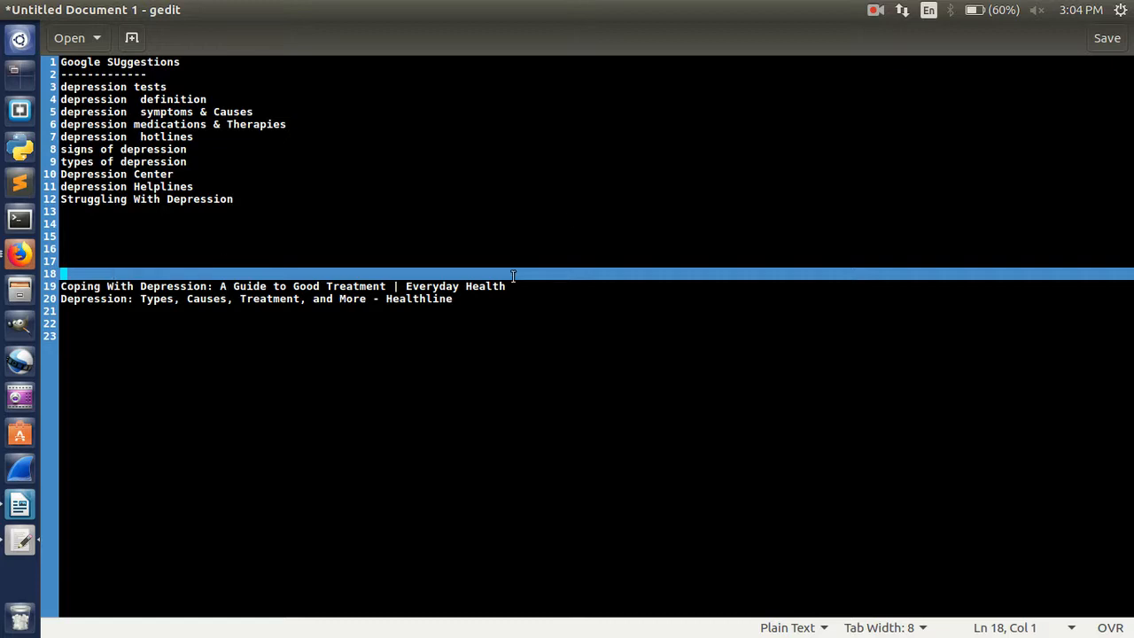
{"action": "mouse_move", "coordinate": [511, 280]}
{"action": "left_mouse_down"}
{"action": "mouse_move", "coordinate": [55, 276]}
{"action": "mouse_move", "coordinate": [53, 285]}
{"action": "left_mouse_up"}
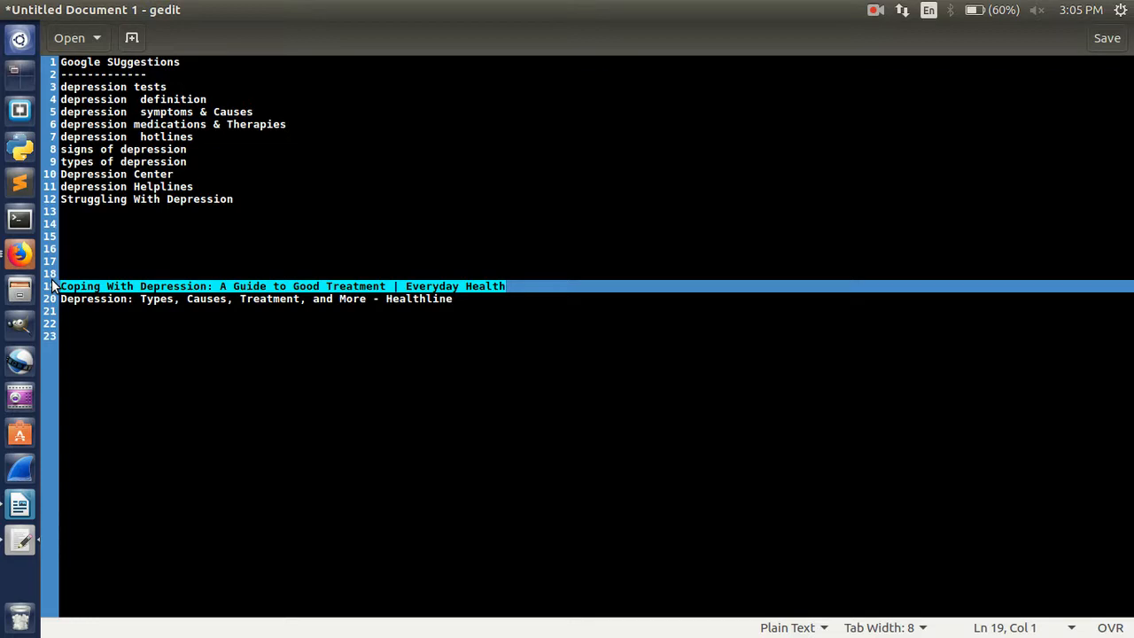
{"action": "key", "text": "Delete"}
{"action": "key", "text": "Down"}
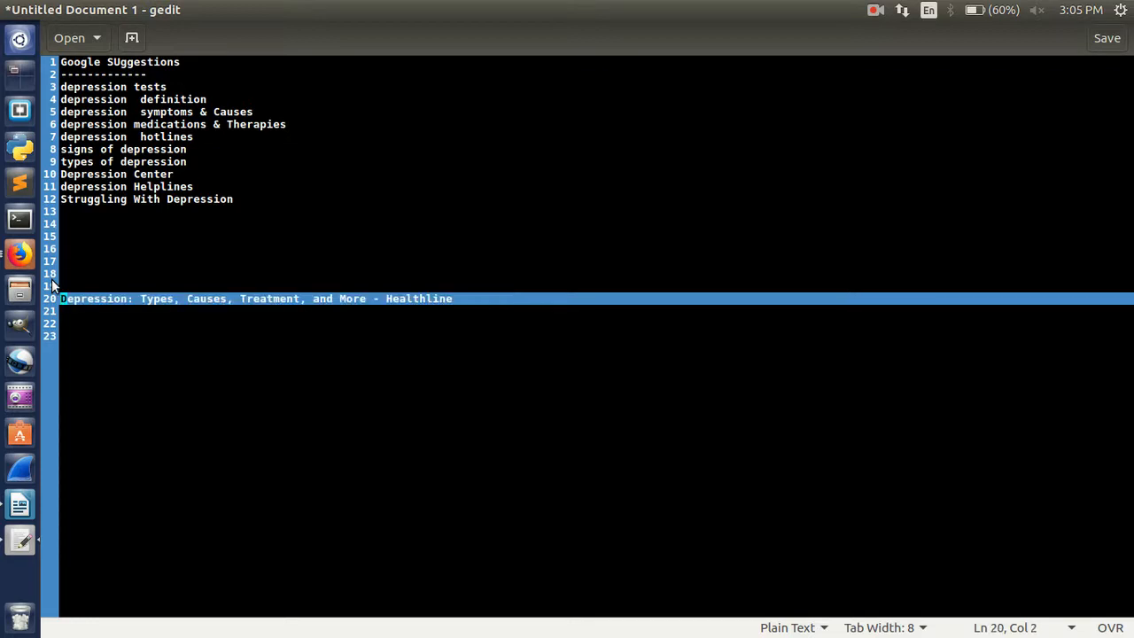
- Read through the title "Depression: Types, Causes, Treatment, and More - Healthline" up to "Treatment" for further keywords
{"action": "key", "text": "shift+Right"}
{"action": "key", "text": "shift+Right"}
{"action": "key", "text": "shift+Right"}
{"action": "key", "text": "shift+Right"}
{"action": "key", "text": "shift+Right"}
{"action": "key", "text": "shift+Right"}
{"action": "key", "text": "shift+Right"}
{"action": "key", "text": "shift+Right"}
{"action": "key", "text": "shift+Right"}
{"action": "key", "text": "shift+Right"}
{"action": "key", "text": "shift+Right"}
{"action": "key", "text": "shift+Right"}
{"action": "key", "text": "shift+Right"}
{"action": "key", "text": "shift+Right"}
{"action": "key", "text": "shift+Right"}
{"action": "key", "text": "shift+Right"}
{"action": "key", "text": "shift+Right"}
{"action": "key", "text": "shift+Right"}
{"action": "key", "text": "shift+Right"}
{"action": "key", "text": "shift+Right"}
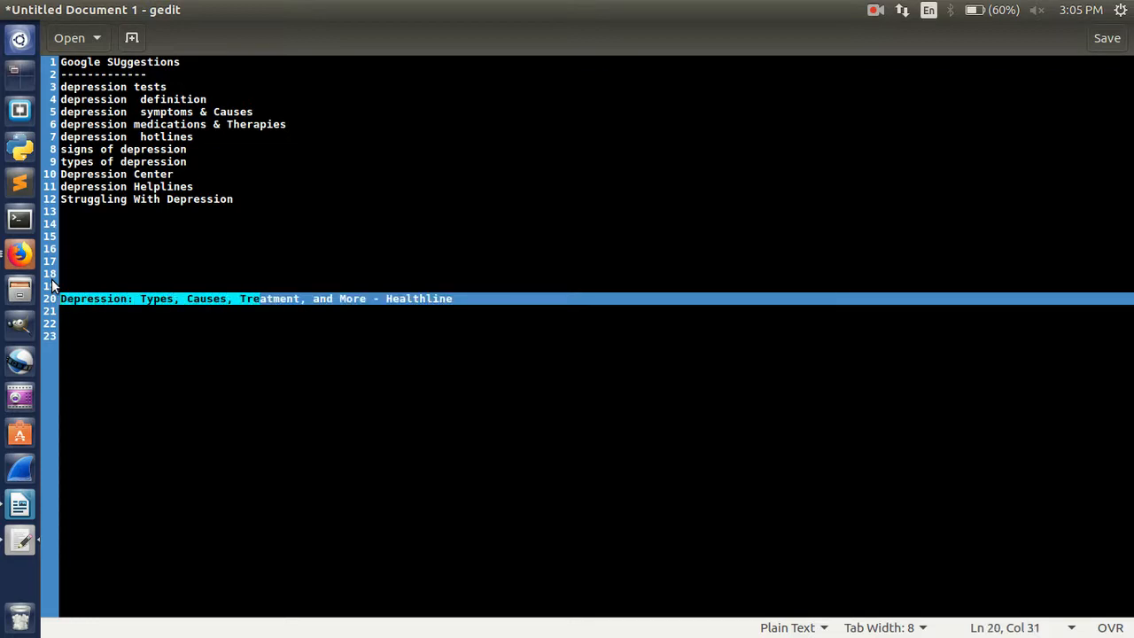
{"action": "key", "text": "Right"}
{"action": "key", "text": "Right"}
{"action": "key", "text": "Right"}
{"action": "key", "text": "Right"}
{"action": "key", "text": "Right"}
{"action": "key", "text": "Right"}
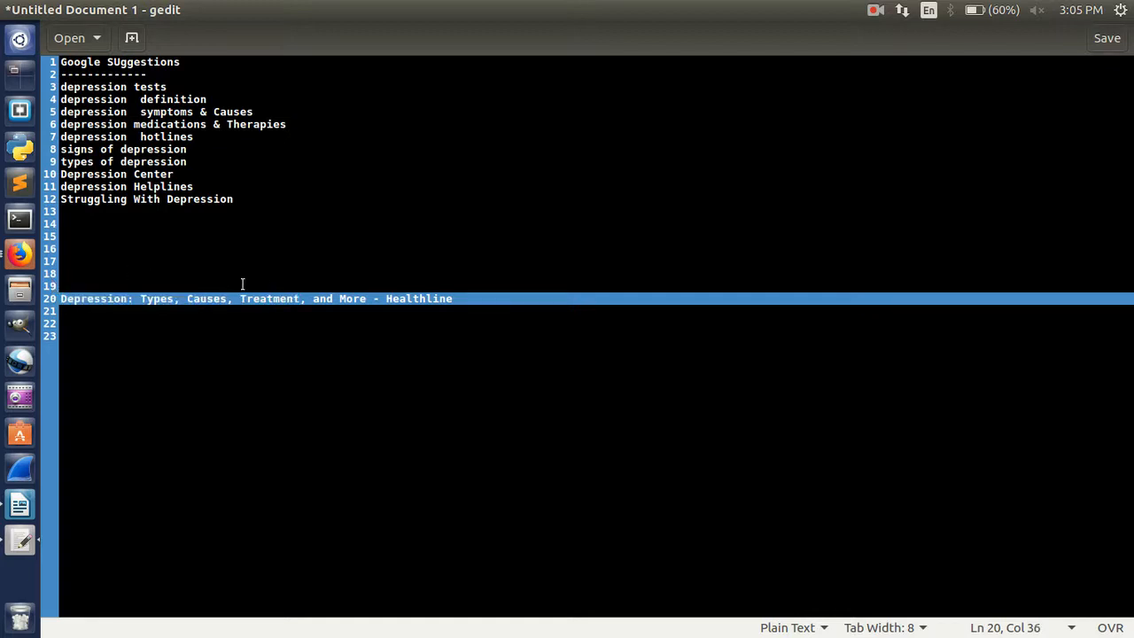
- Add the keyword "Depression Treatments" on the line below "Struggling With Depression"
{"action": "left_click_drag", "start_coordinate": [301, 299], "coordinate": [238, 301]}
{"action": "left_click", "coordinate": [175, 223]}
{"action": "key", "text": "BackSpace"}
{"action": "type", "text": "D"}
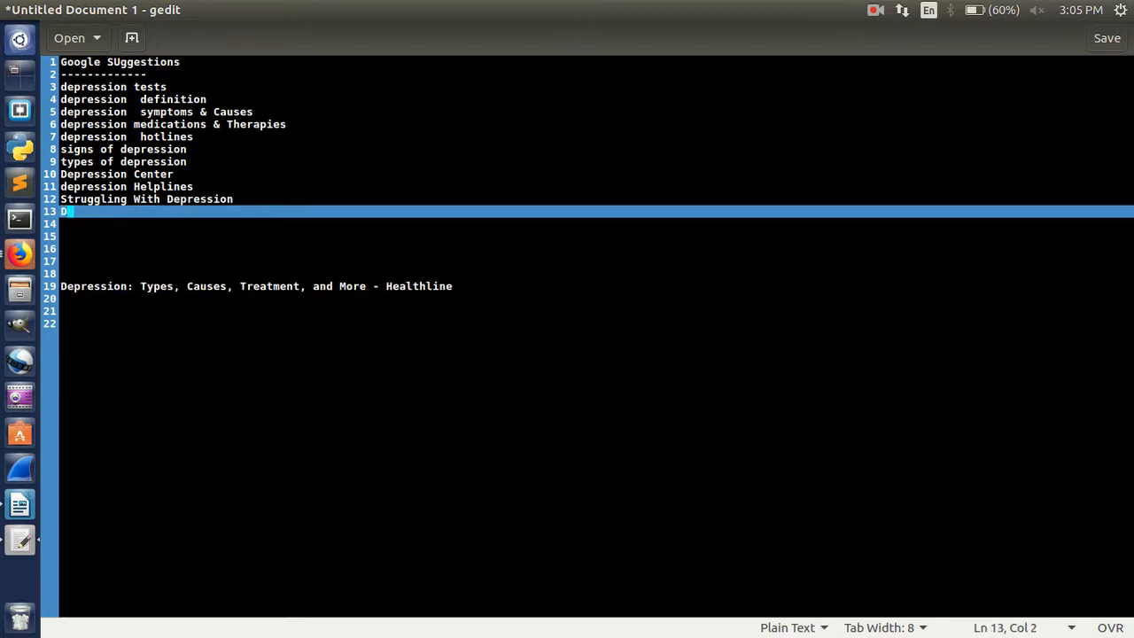
{"action": "type", "text": "epression Treatment"}
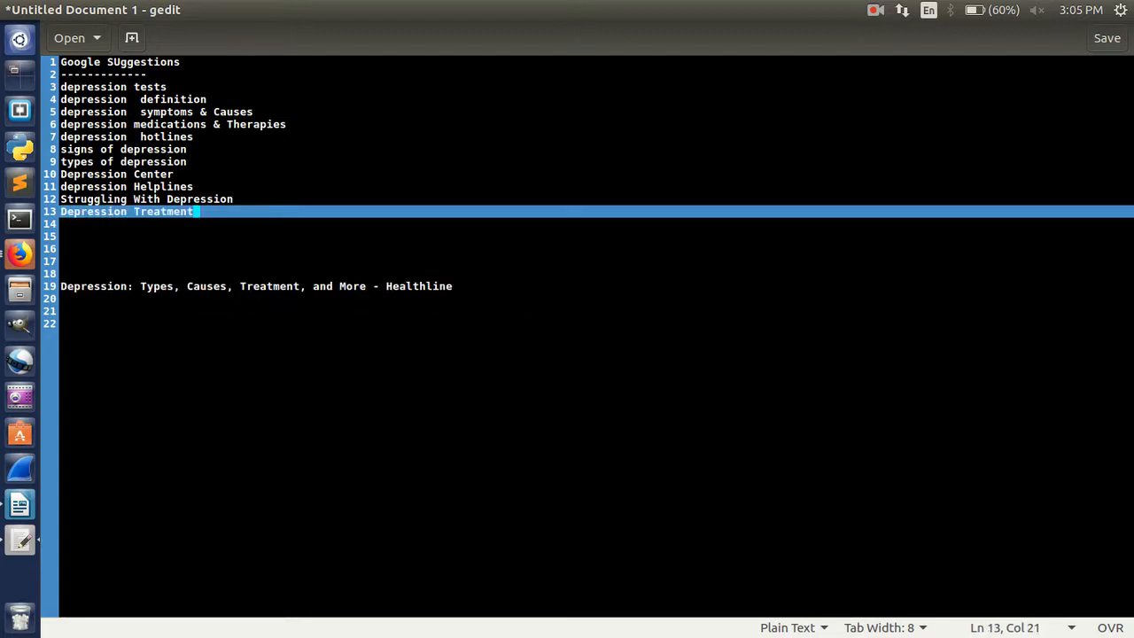
{"action": "type", "text": "s"}
- Delete the last title "Depression: Types, Causes, Treatment, and More - Healthline" together with its line
{"action": "left_click", "coordinate": [299, 285]}
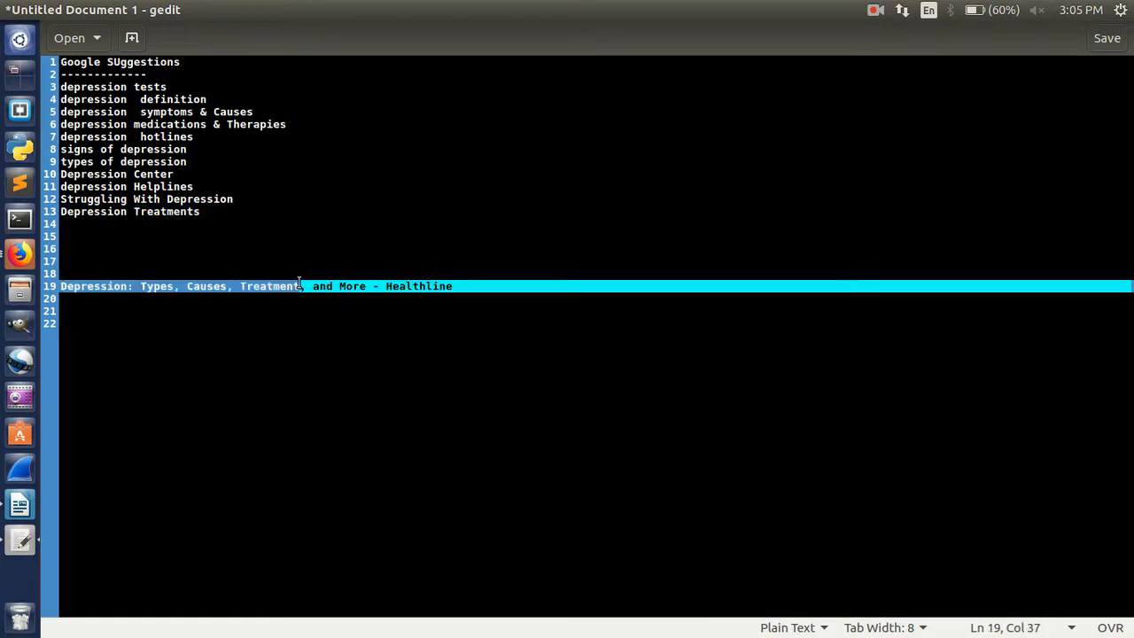
{"action": "left_click_drag", "start_coordinate": [300, 284], "coordinate": [3, 289]}
{"action": "key", "text": "BackSpace"}
{"action": "key", "text": "BackSpace"}
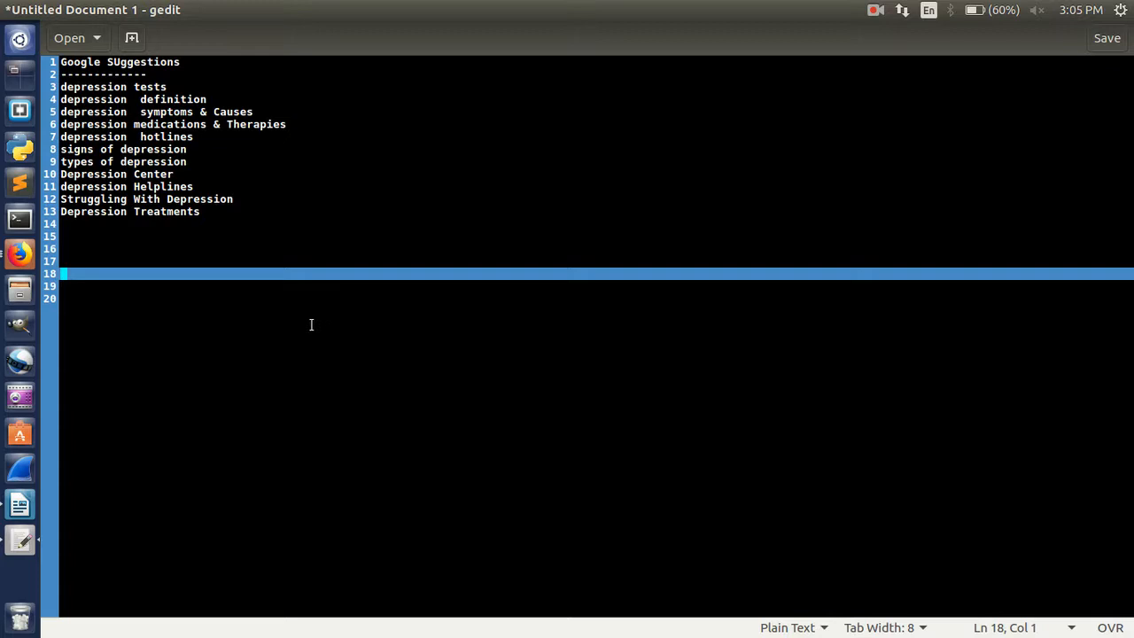
- Insert nine blank lines above the "Google SUggestions" heading
{"action": "left_click", "coordinate": [62, 62]}
{"action": "key", "text": "Return"}
{"action": "key", "text": "Return"}
{"action": "key", "text": "Return"}
{"action": "key", "text": "Return"}
{"action": "key", "text": "Return"}
{"action": "key", "text": "Return"}
{"action": "key", "text": "Return"}
{"action": "key", "text": "Return"}
{"action": "key", "text": "Return"}
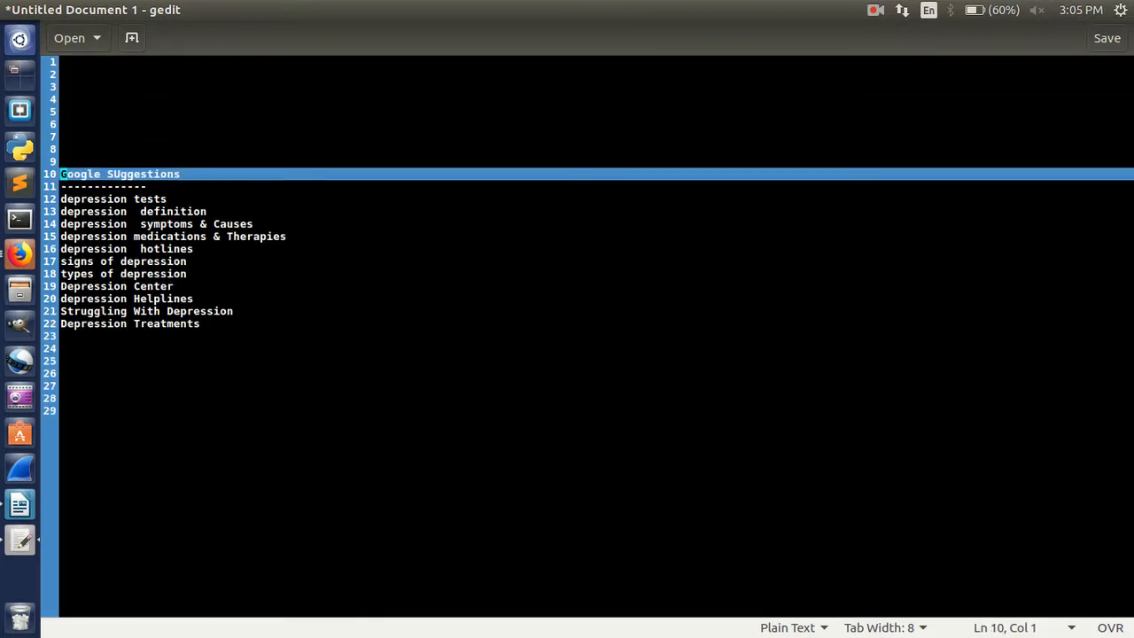
- Add the heading "List of keywords" on line 27 with a dashed underline and a new line beneath it
{"action": "key", "text": "Down"}
{"action": "key", "text": "Down"}
{"action": "key", "text": "Down"}
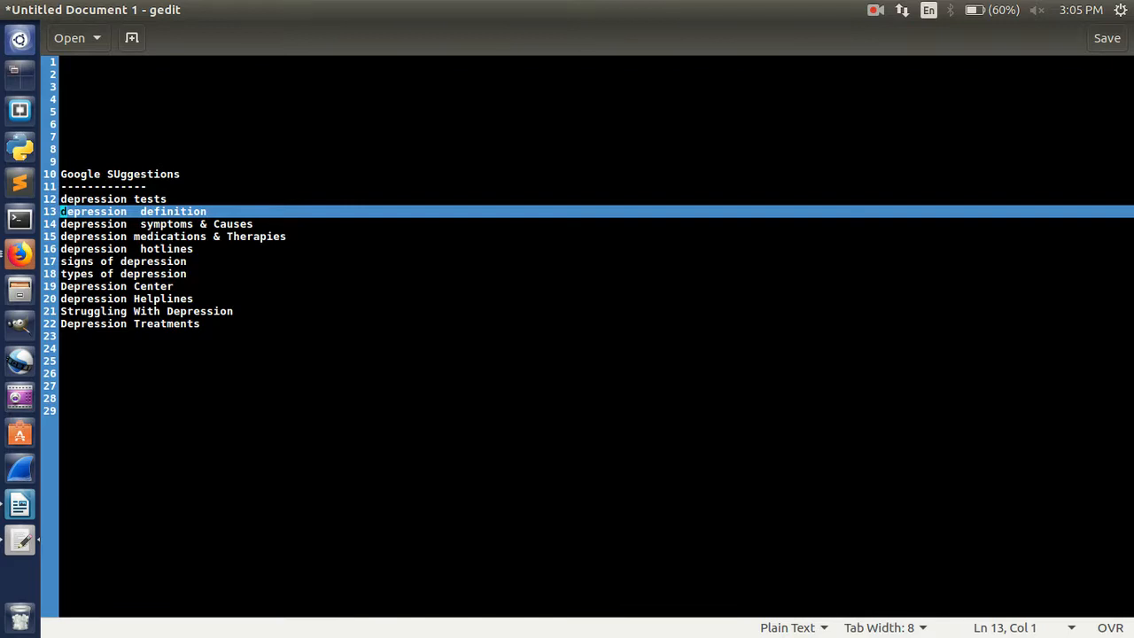
{"action": "key", "text": "Down"}
{"action": "key", "text": "Down"}
{"action": "key", "text": "Down"}
{"action": "key", "text": "Down"}
{"action": "key", "text": "Down"}
{"action": "key", "text": "Down"}
{"action": "key", "text": "Down"}
{"action": "key", "text": "Down"}
{"action": "key", "text": "Down"}
{"action": "key", "text": "Down"}
{"action": "key", "text": "Down"}
{"action": "key", "text": "Down"}
{"action": "key", "text": "Down"}
{"action": "key", "text": "Down"}
{"action": "key", "text": "Down"}
{"action": "key", "text": "Down"}
{"action": "key", "text": "Up"}
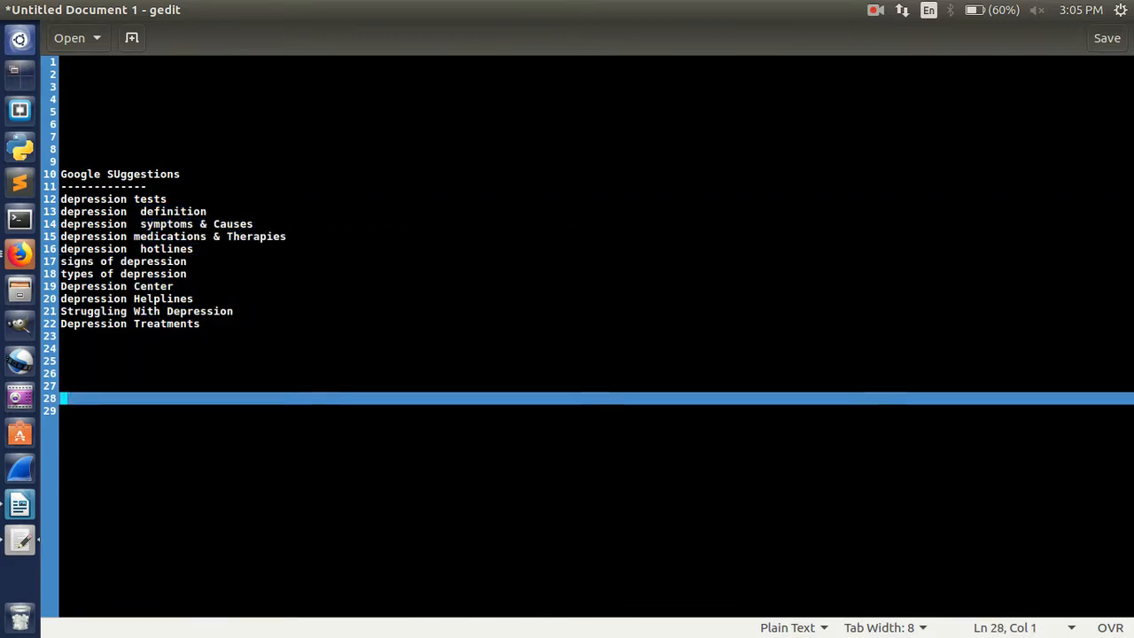
{"action": "key", "text": "Up"}
{"action": "type", "text": "List"}
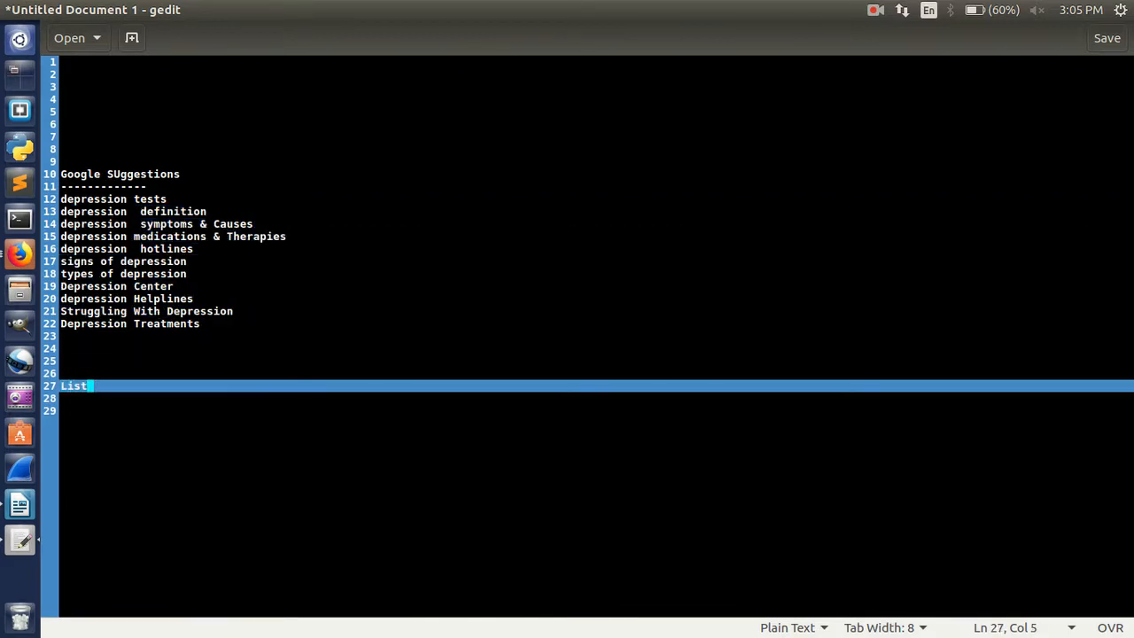
{"action": "type", "text": " of keywords"}
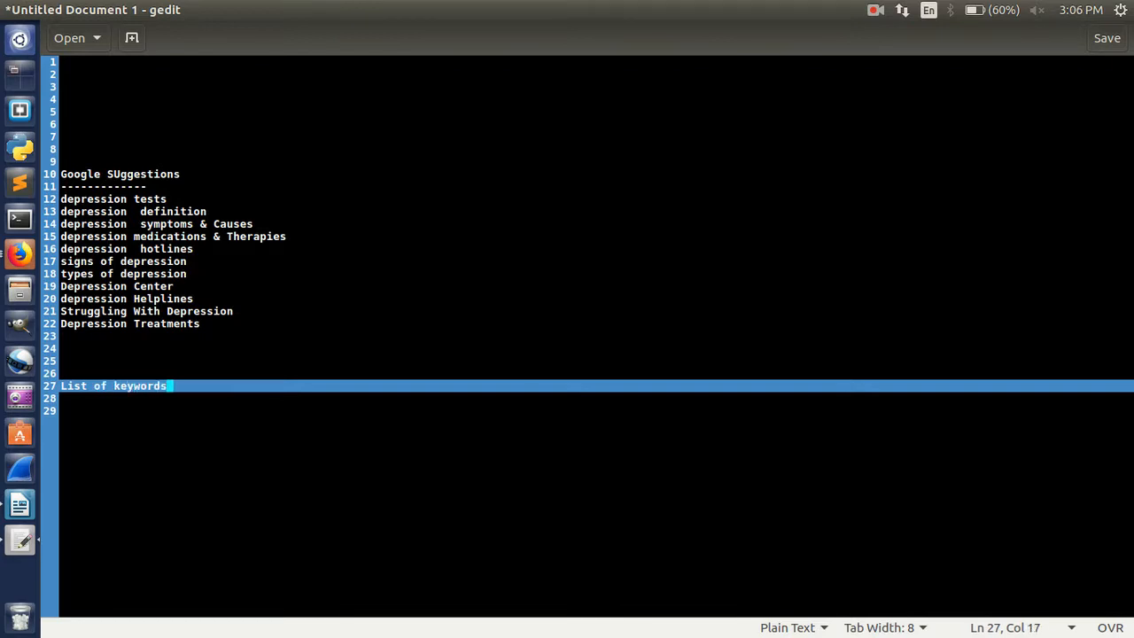
{"action": "key", "text": "Return"}
{"action": "type", "text": "----------------"}
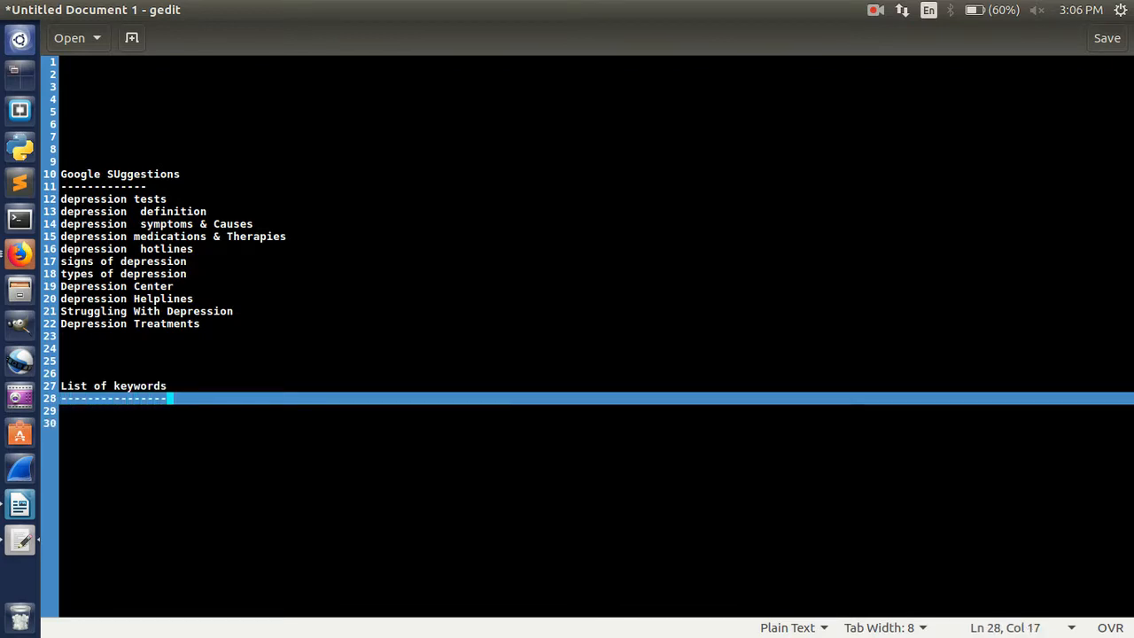
{"action": "key", "text": "Return"}
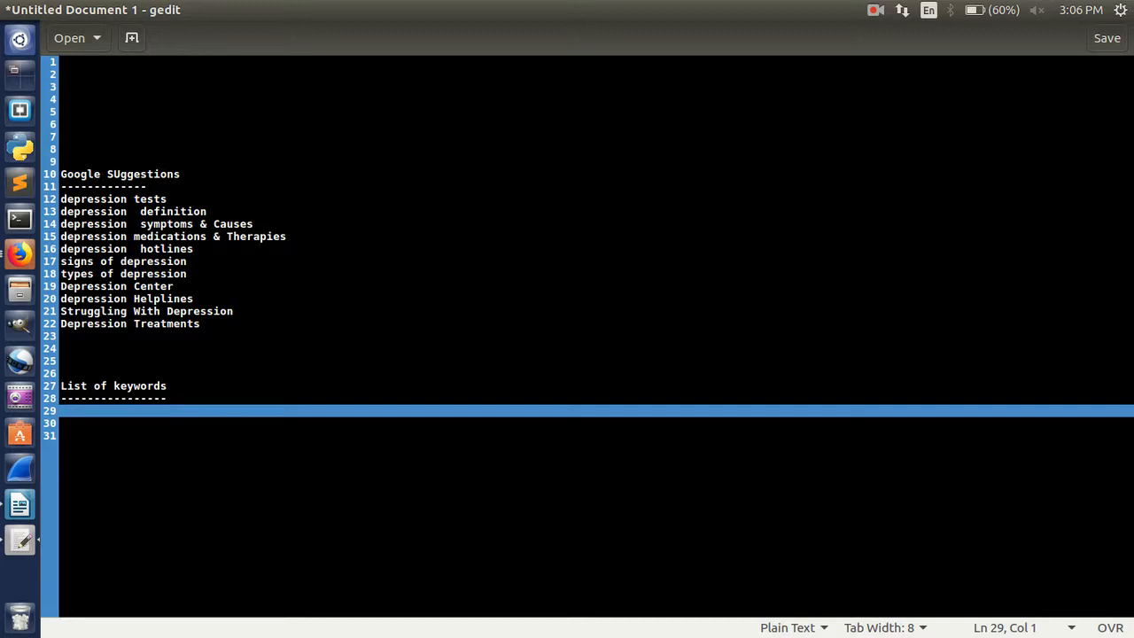
- Enter the keywords "depression" and "depression test" on separate lines under the "List of keywords" heading
{"action": "type", "text": "depression"}
{"action": "key", "text": "Return"}
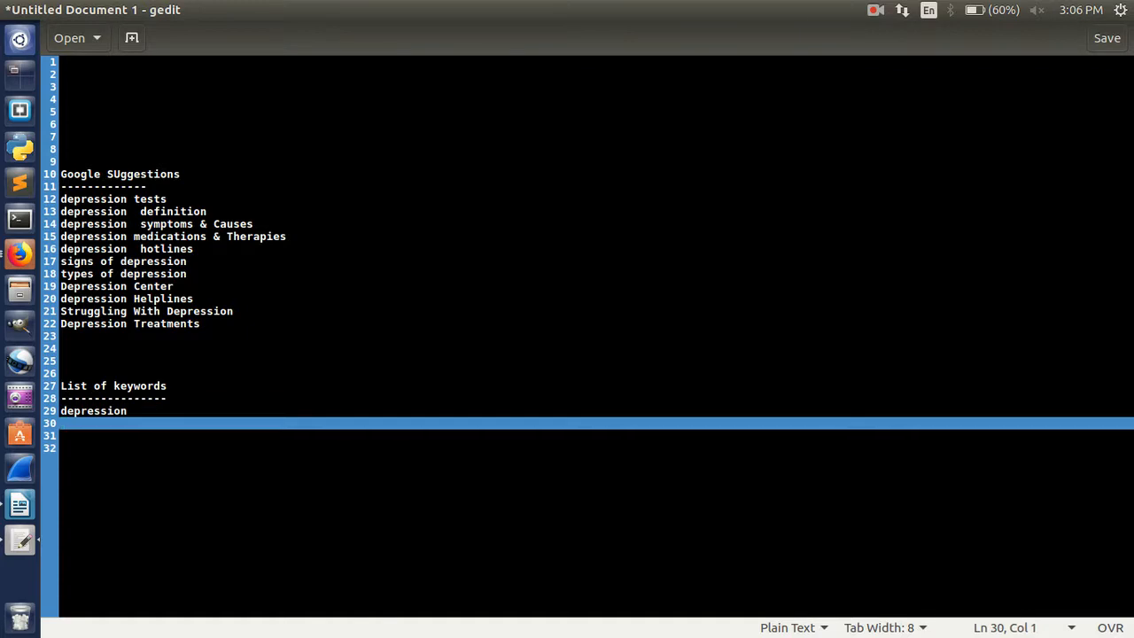
{"action": "type", "text": "der"}
{"action": "key", "text": "BackSpace"}
{"action": "type", "text": "presion"}
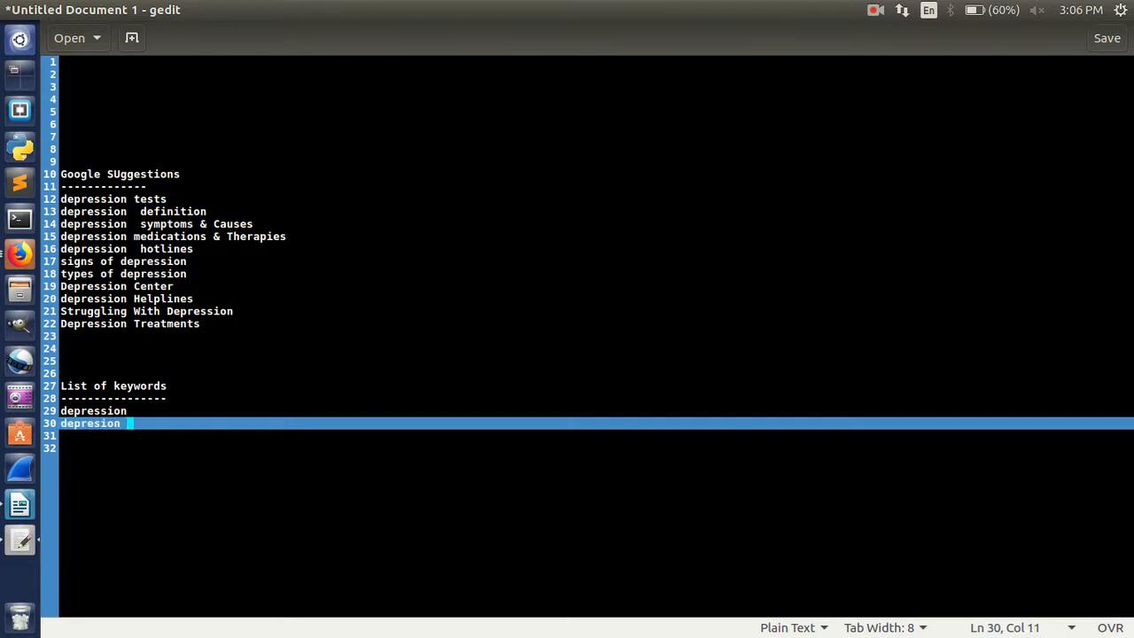
{"action": "key", "text": "BackSpace"}
{"action": "key", "text": "BackSpace"}
{"action": "key", "text": "BackSpace"}
{"action": "key", "text": "BackSpace"}
{"action": "key", "text": "BackSpace"}
{"action": "key", "text": "BackSpace"}
{"action": "key", "text": "BackSpace"}
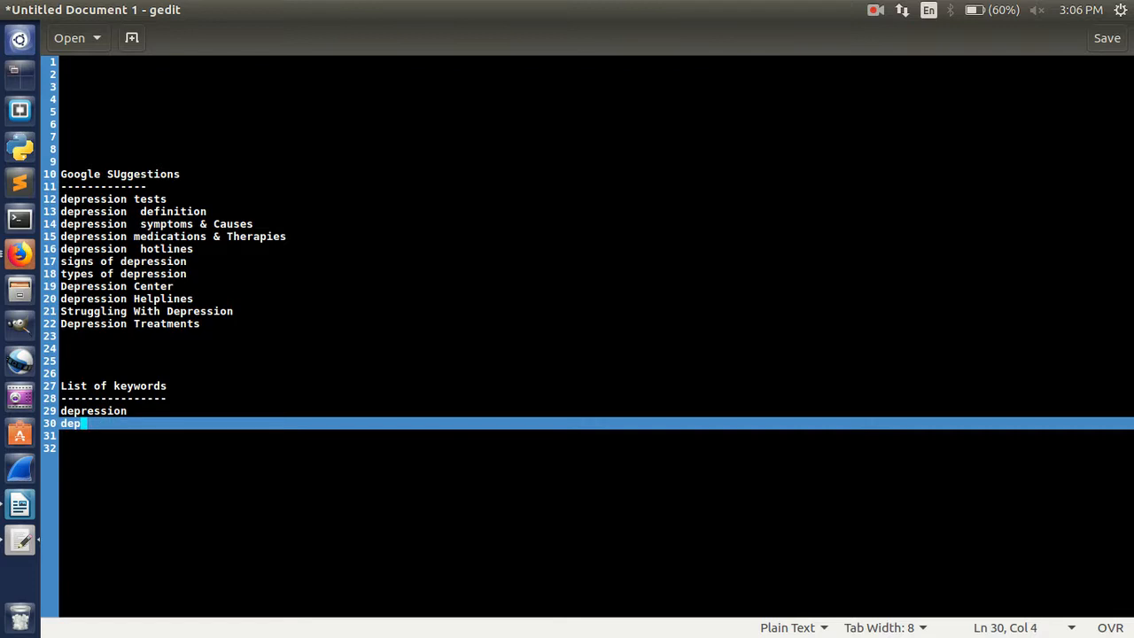
{"action": "type", "text": "ression tests"}
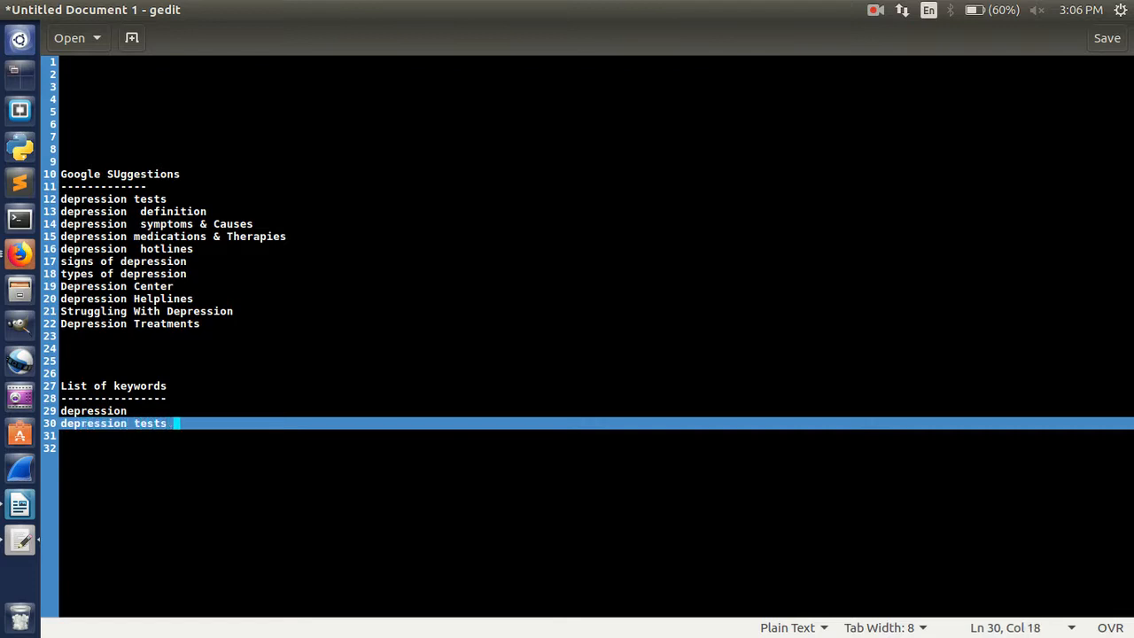
{"action": "key", "text": "BackSpace"}
{"action": "key", "text": "BackSpace"}
- Extend the "depression test" keyword with "& Treatments", copying "Treatments" from the suggestions list, and start a new line
{"action": "left_click_drag", "start_coordinate": [133, 324], "coordinate": [211, 325]}
{"action": "key", "text": "ctrl+c"}
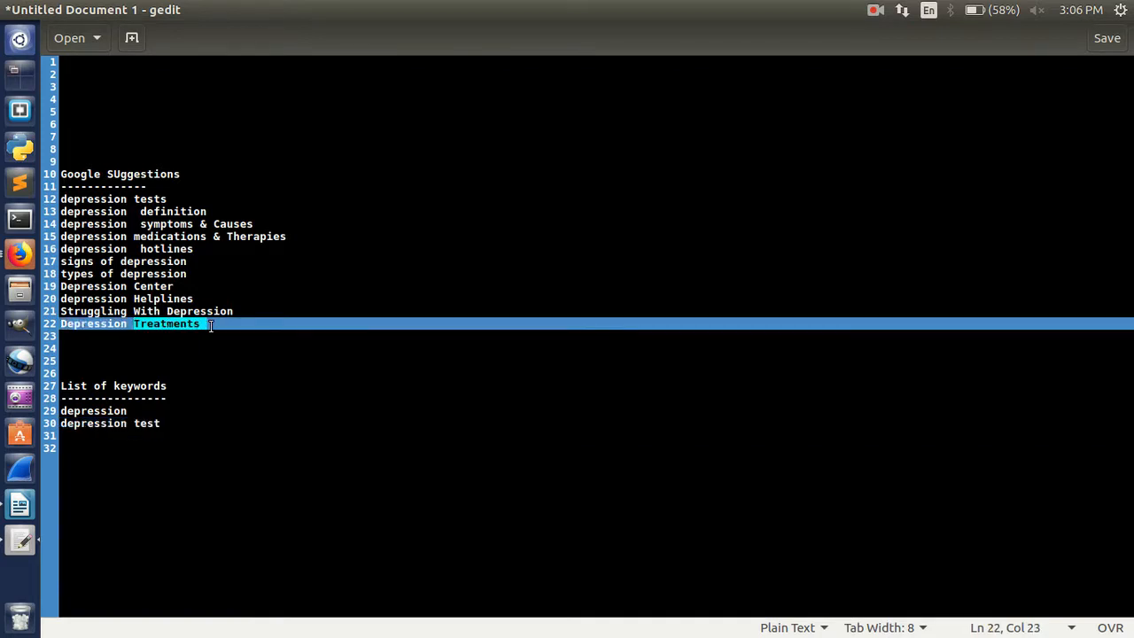
{"action": "left_click", "coordinate": [193, 435]}
{"action": "left_click", "coordinate": [192, 427]}
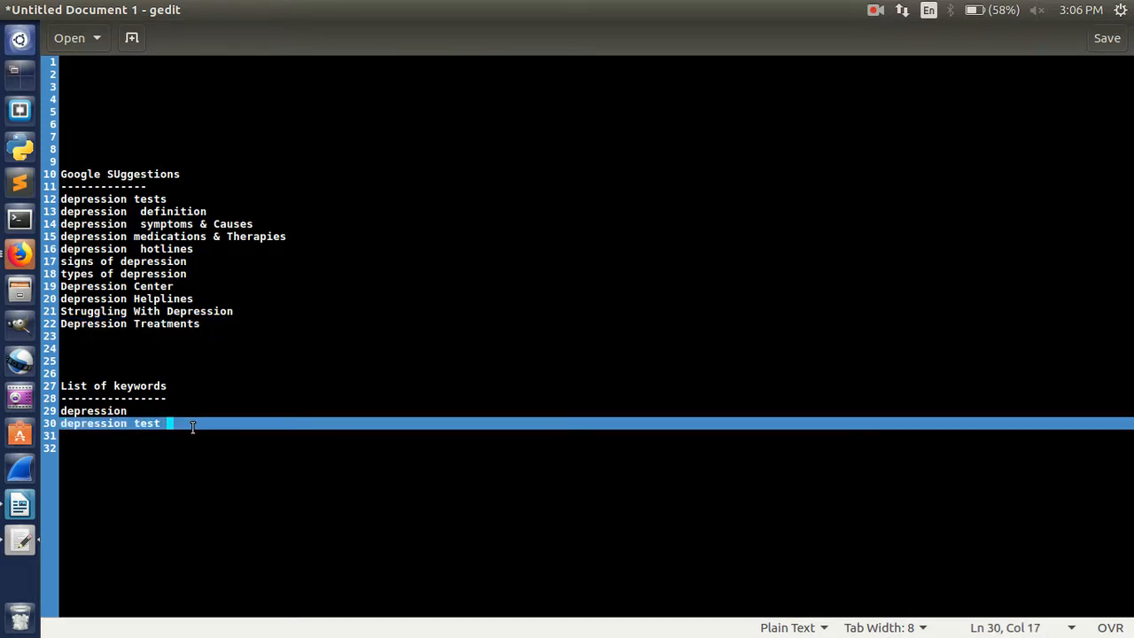
{"action": "type", "text": "&"}
{"action": "key", "text": "ctrl+v"}
{"action": "key", "text": "Return"}
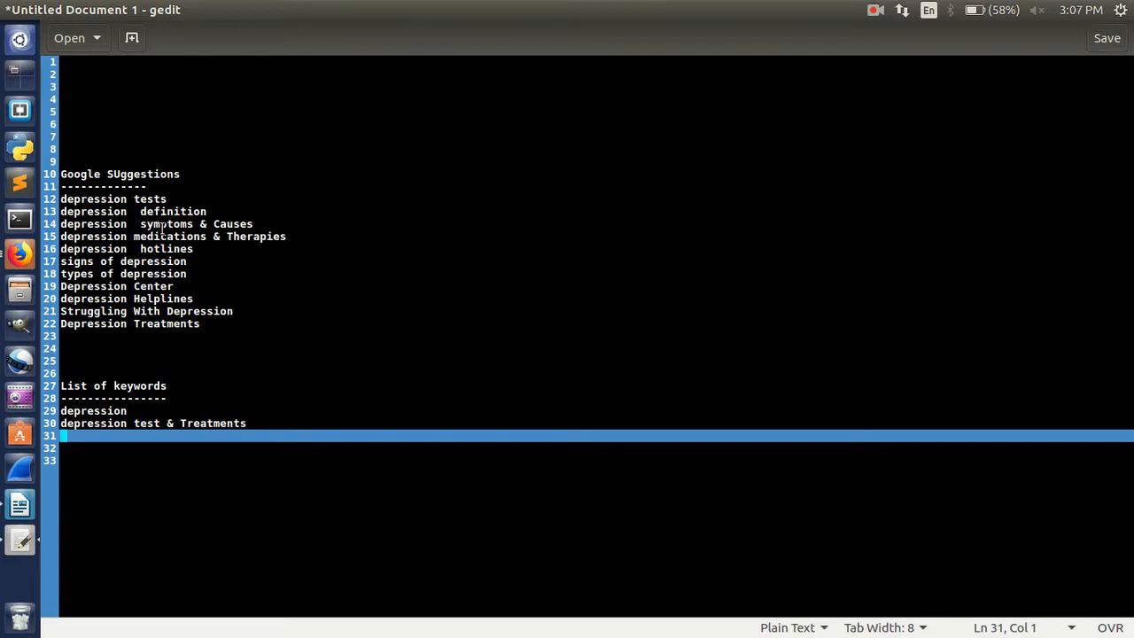
- Add the keyword "types and signs of depression" on line 31 of the list of keywords and start a new line
{"action": "left_click_drag", "start_coordinate": [133, 228], "coordinate": [335, 221]}
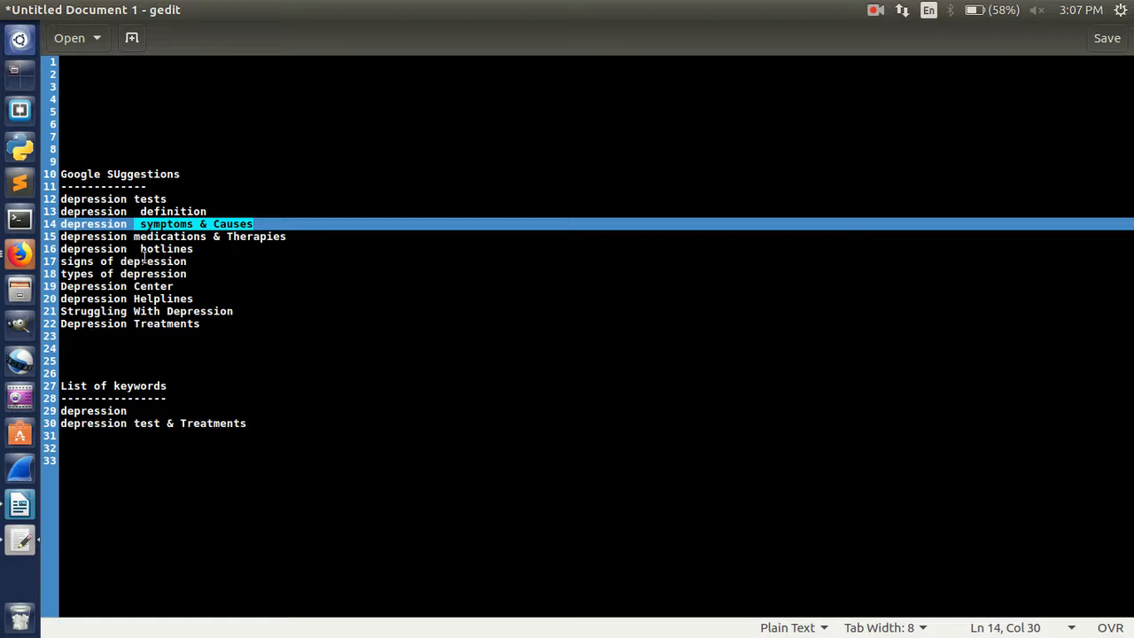
{"action": "left_click_drag", "start_coordinate": [203, 274], "coordinate": [55, 261]}
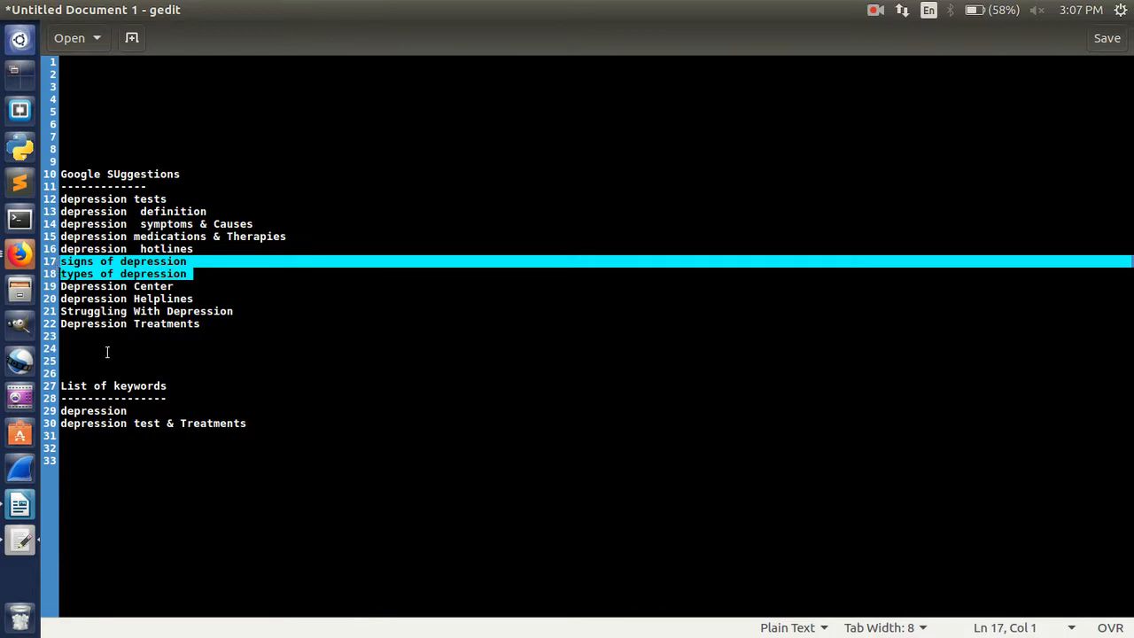
{"action": "left_click", "coordinate": [281, 426]}
{"action": "key", "text": "Return"}
{"action": "type", "text": "tye"}
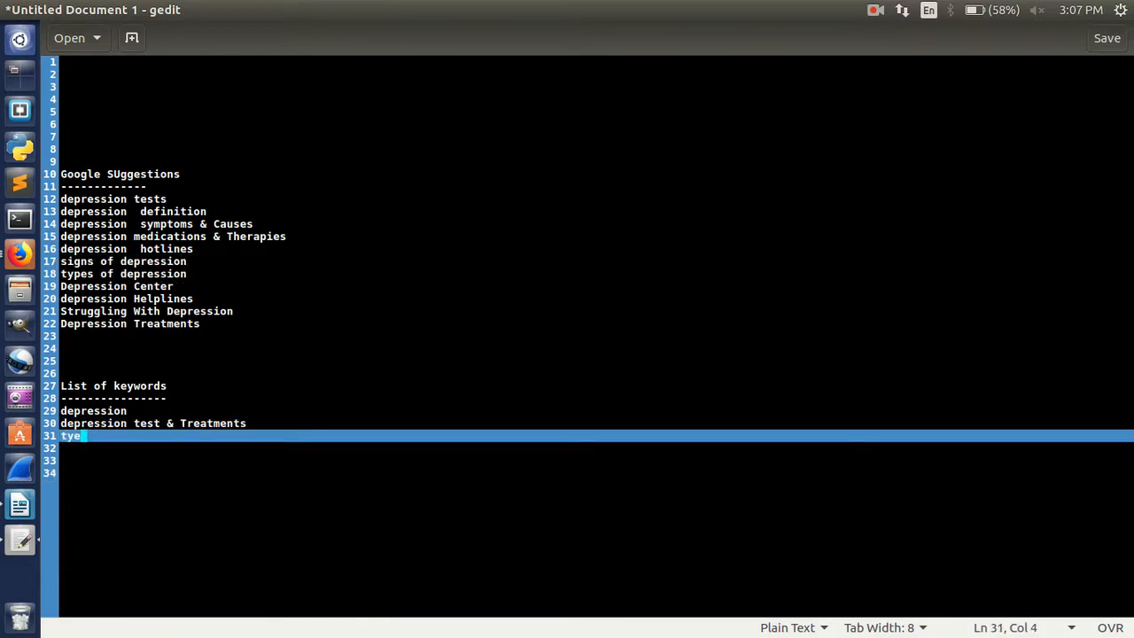
{"action": "type", "text": "pes"}
{"action": "key", "text": "BackSpace"}
{"action": "key", "text": "BackSpace"}
{"action": "key", "text": "BackSpace"}
{"action": "type", "text": "pes and"}
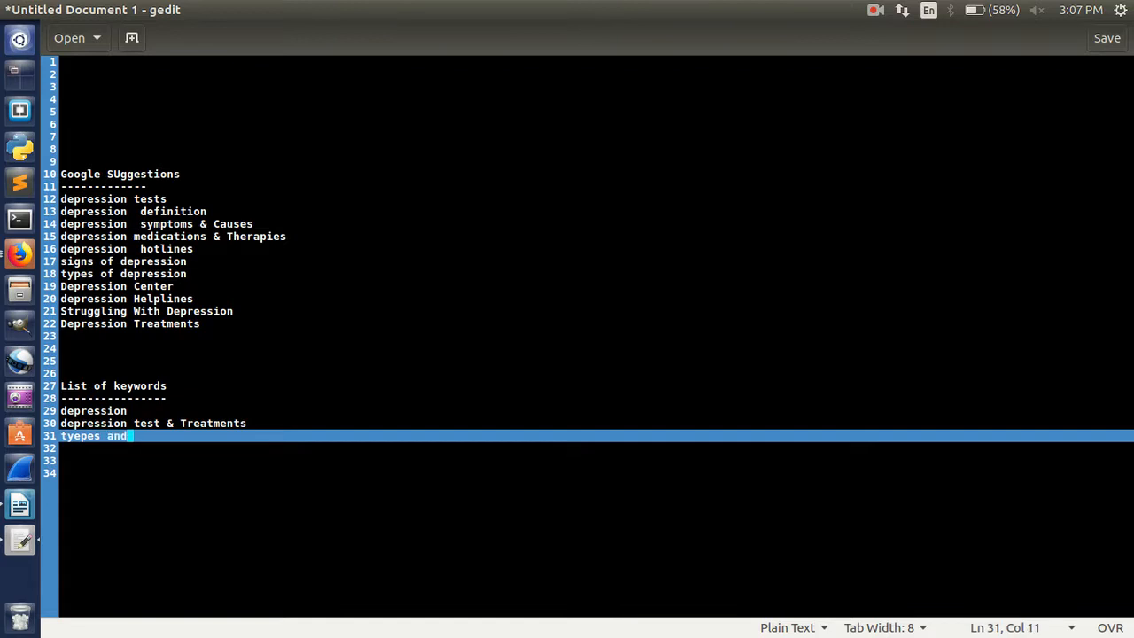
{"action": "key", "text": "BackSpace"}
{"action": "key", "text": "BackSpace"}
{"action": "key", "text": "BackSpace"}
{"action": "key", "text": "BackSpace"}
{"action": "key", "text": "BackSpace"}
{"action": "key", "text": "BackSpace"}
{"action": "key", "text": "BackSpace"}
{"action": "key", "text": "BackSpace"}
{"action": "key", "text": "BackSpace"}
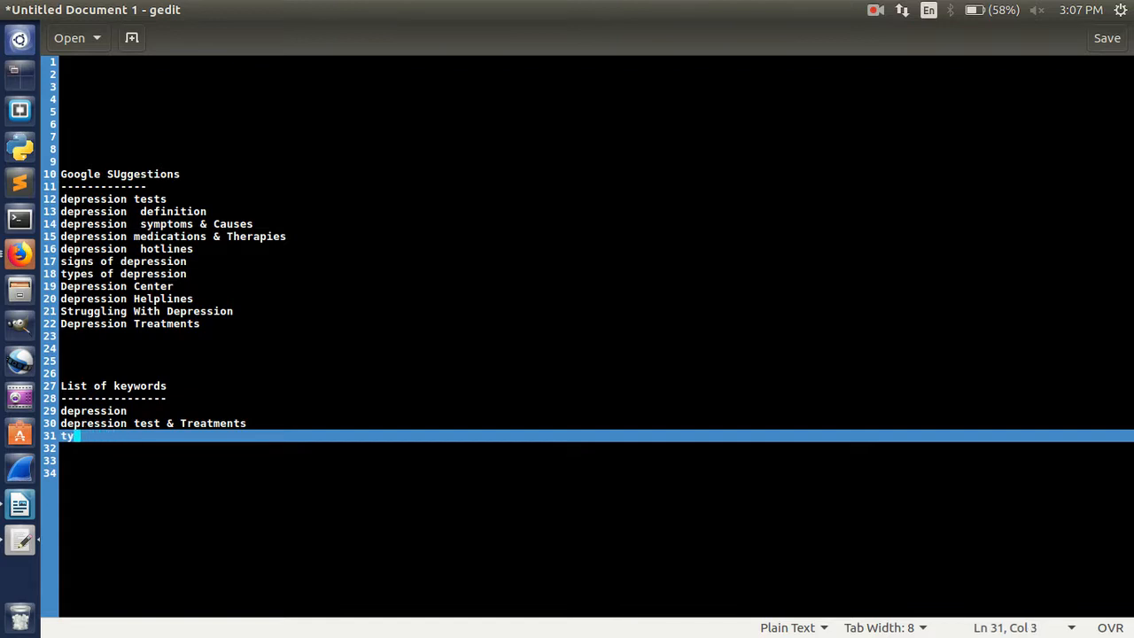
{"action": "type", "text": "pes and signs"}
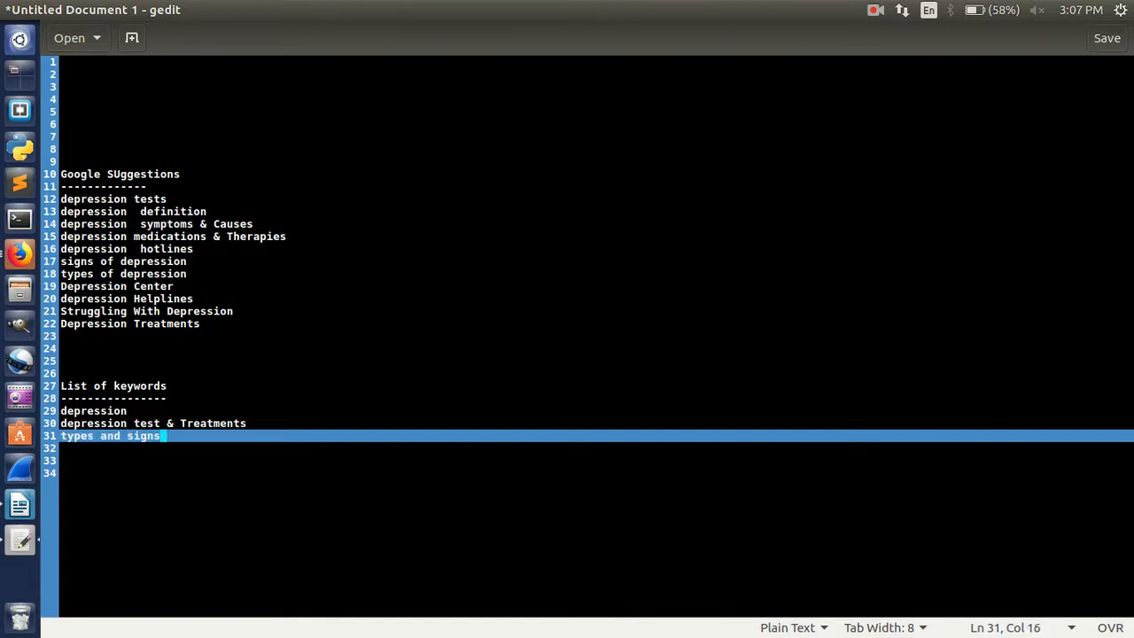
{"action": "type", "text": " of depression"}
{"action": "key", "text": "Return"}
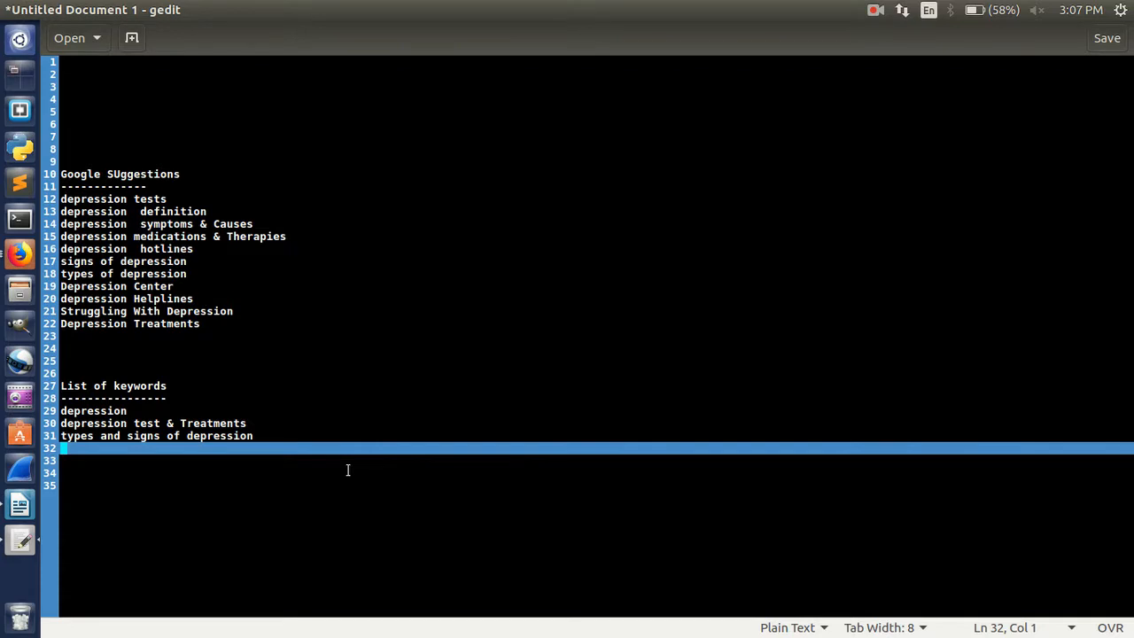
- Add the keyword "depression center and helpline" on line 32 and start a new line
{"action": "type", "text": "depression "}
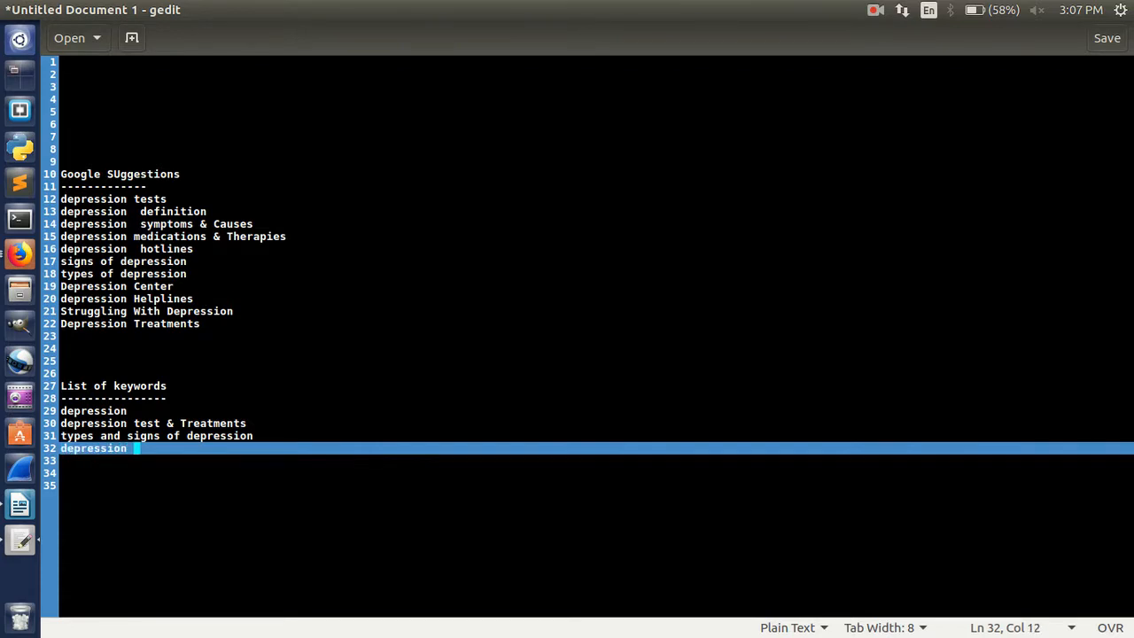
{"action": "type", "text": "center and helpline"}
{"action": "key", "text": "Return"}
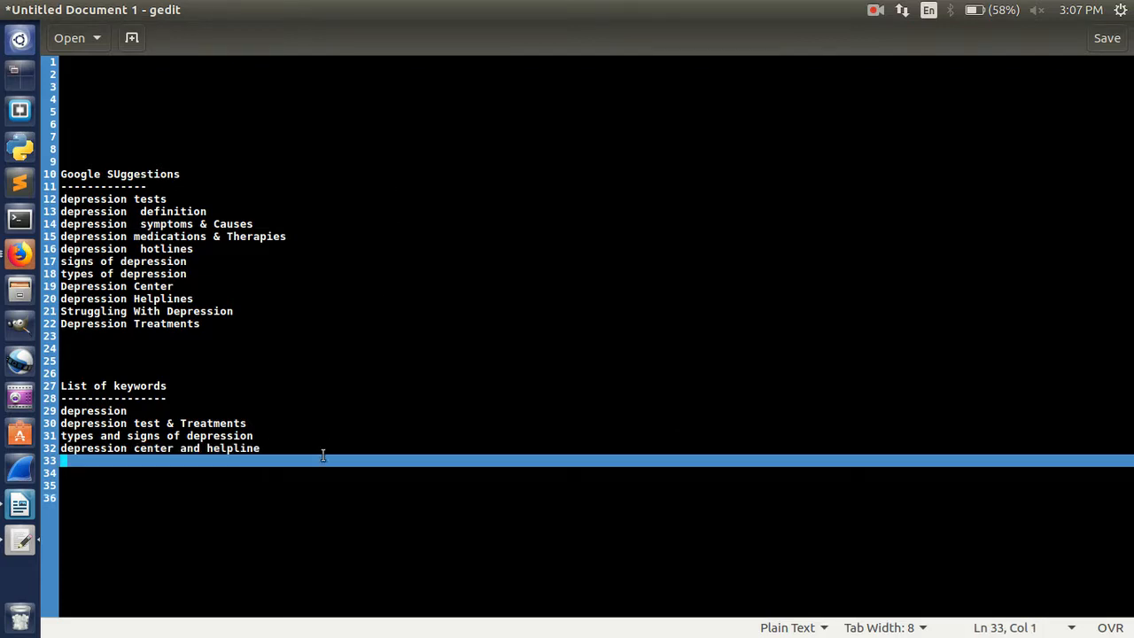
- Add the keyword "struggling with depression and treatments" on line 33, followed by two line breaks
{"action": "type", "text": "struggling wiht"}
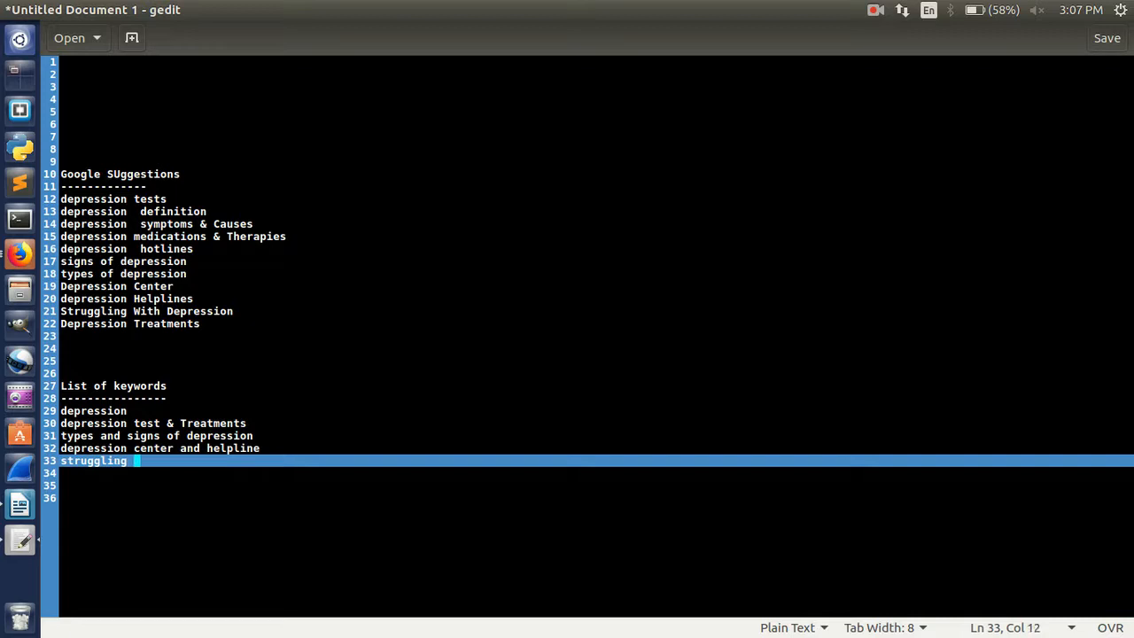
{"action": "key", "text": "BackSpace"}
{"action": "key", "text": "BackSpace"}
{"action": "key", "text": "BackSpace"}
{"action": "type", "text": "th depression"}
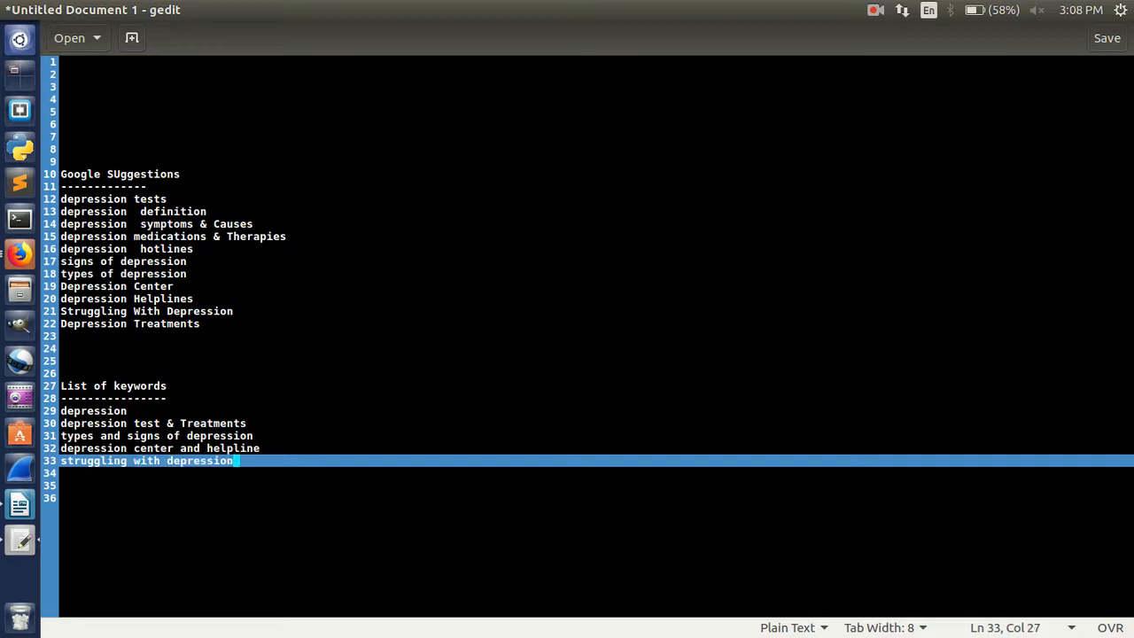
{"action": "type", "text": " and treatments"}
{"action": "key", "text": "Return"}
{"action": "key", "text": "Return"}
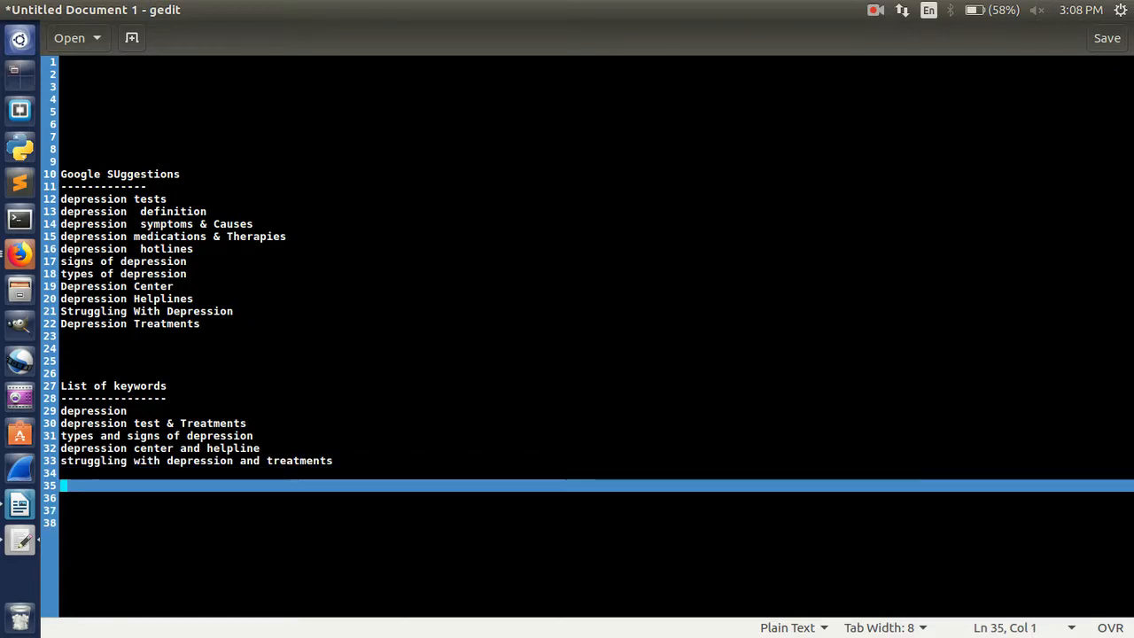
- Start saving the document and cancel the Save As dialog
{"action": "key", "text": "ctrl+s"}
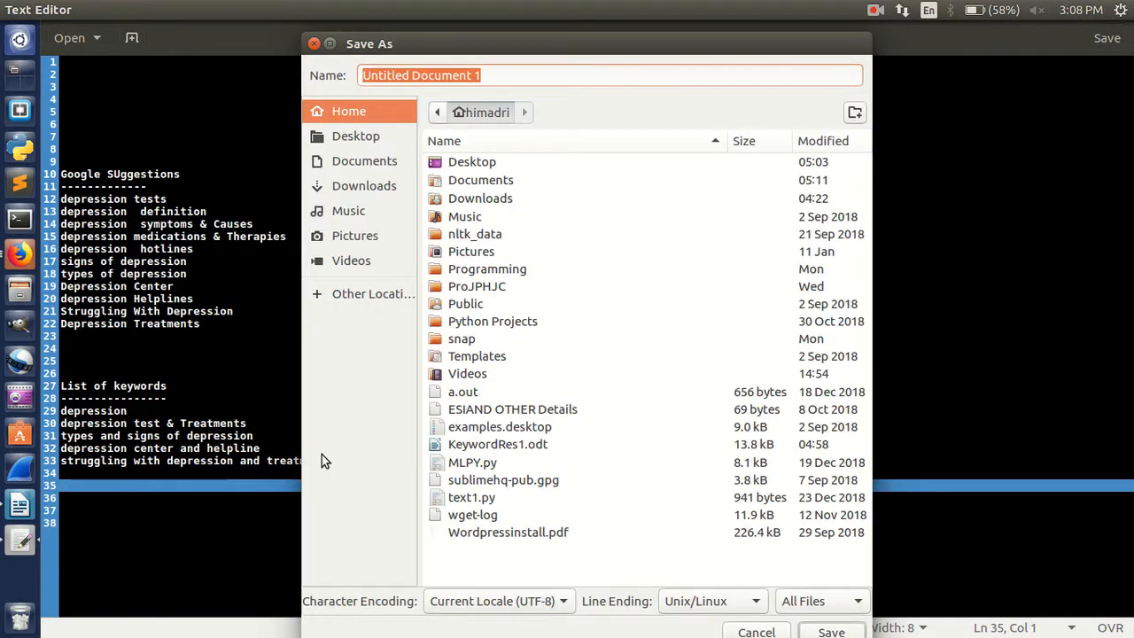
{"action": "key", "text": "Escape"}
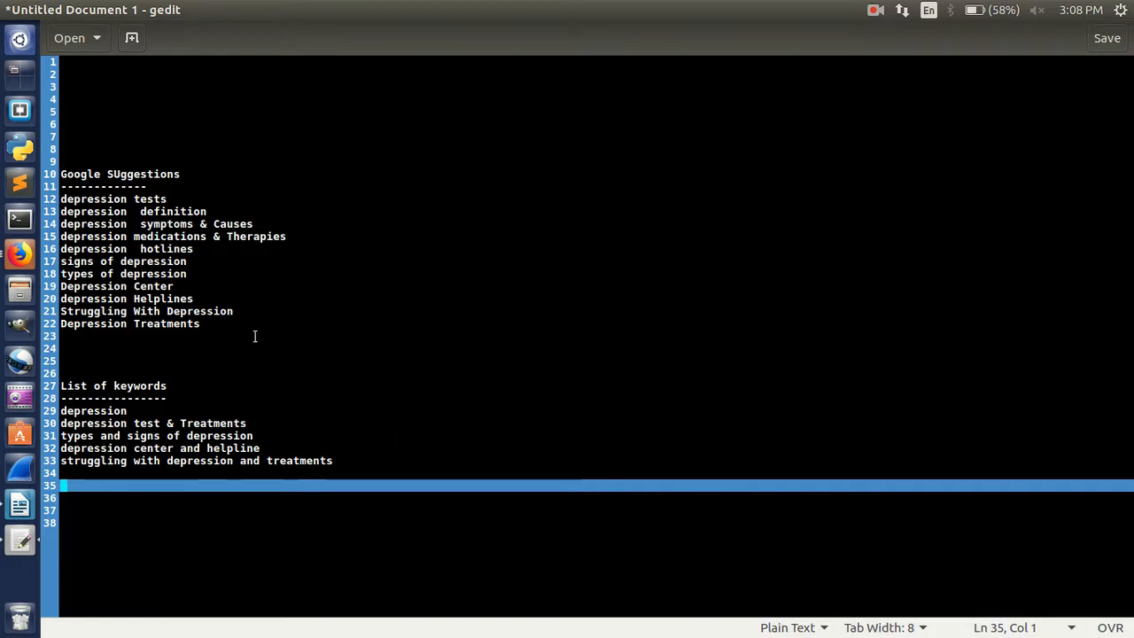
- Review the Google suggestions against the condensed list of keywords, highlighting each block of text
{"action": "left_click_drag", "start_coordinate": [253, 334], "coordinate": [75, 189]}
{"action": "left_click", "coordinate": [75, 188]}
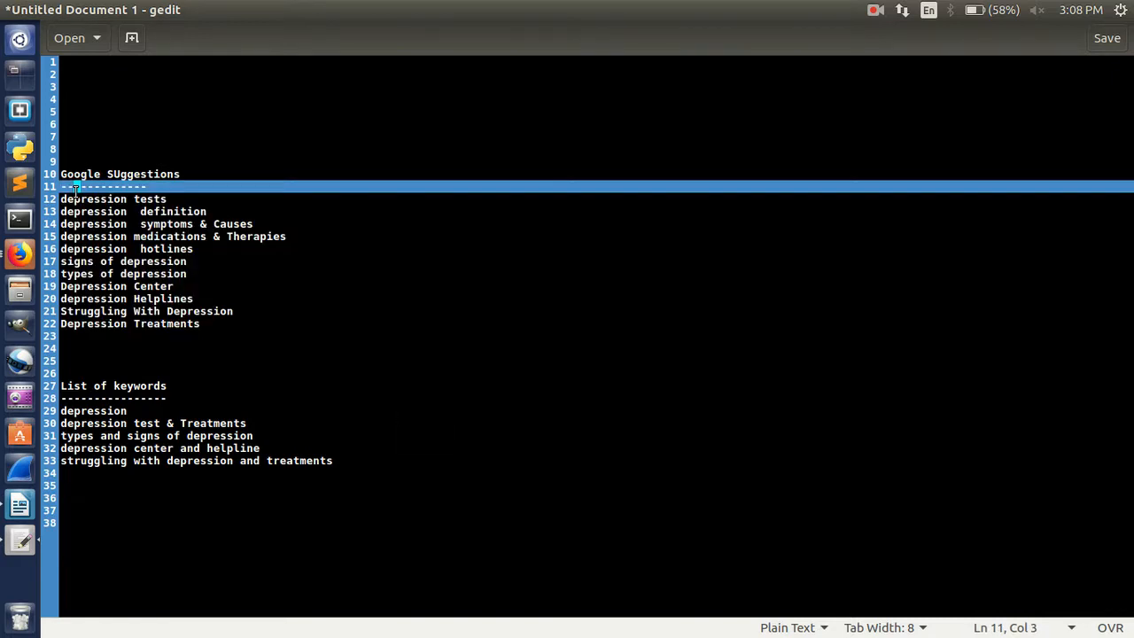
{"action": "left_click_drag", "start_coordinate": [60, 410], "coordinate": [345, 470]}
{"action": "left_click", "coordinate": [344, 470]}
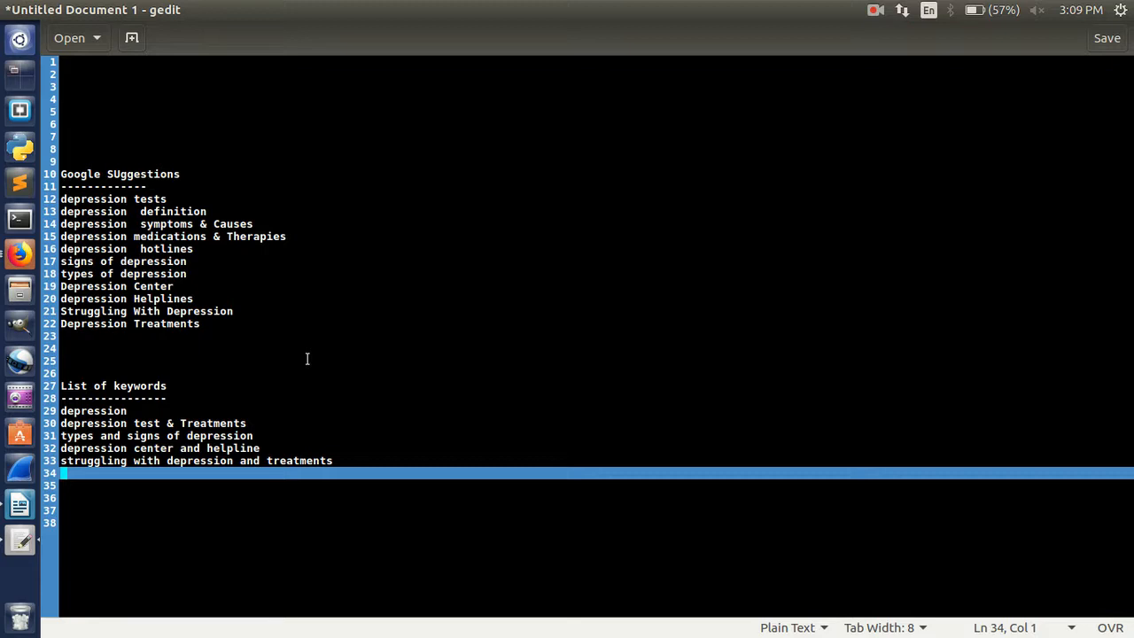
{"action": "left_click_drag", "start_coordinate": [360, 473], "coordinate": [92, 424]}
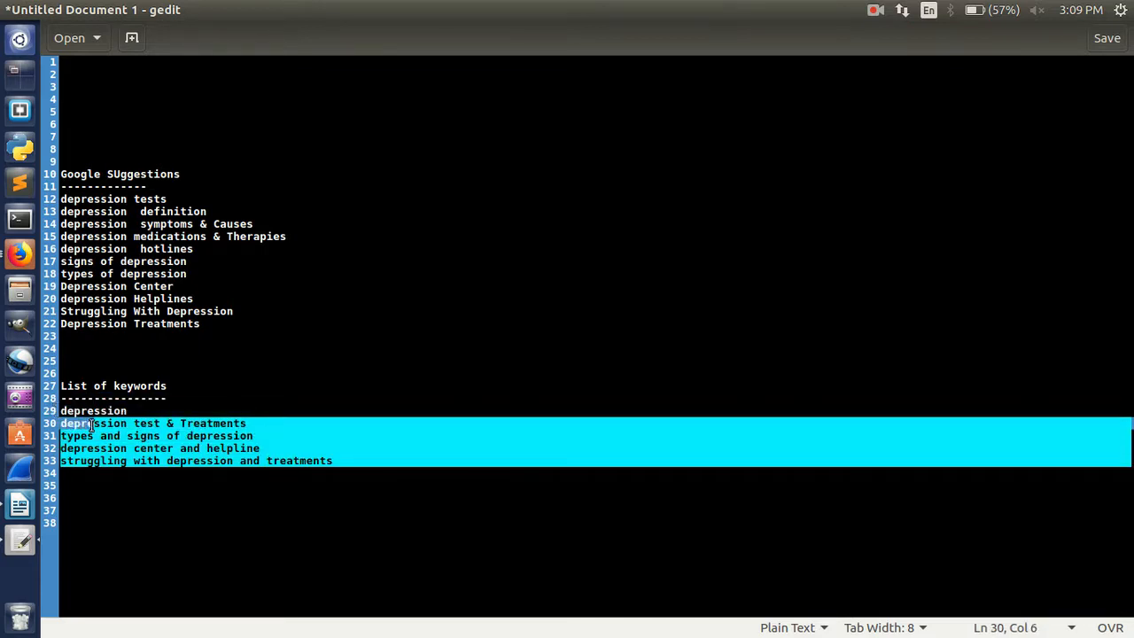
{"action": "left_click", "coordinate": [92, 424]}
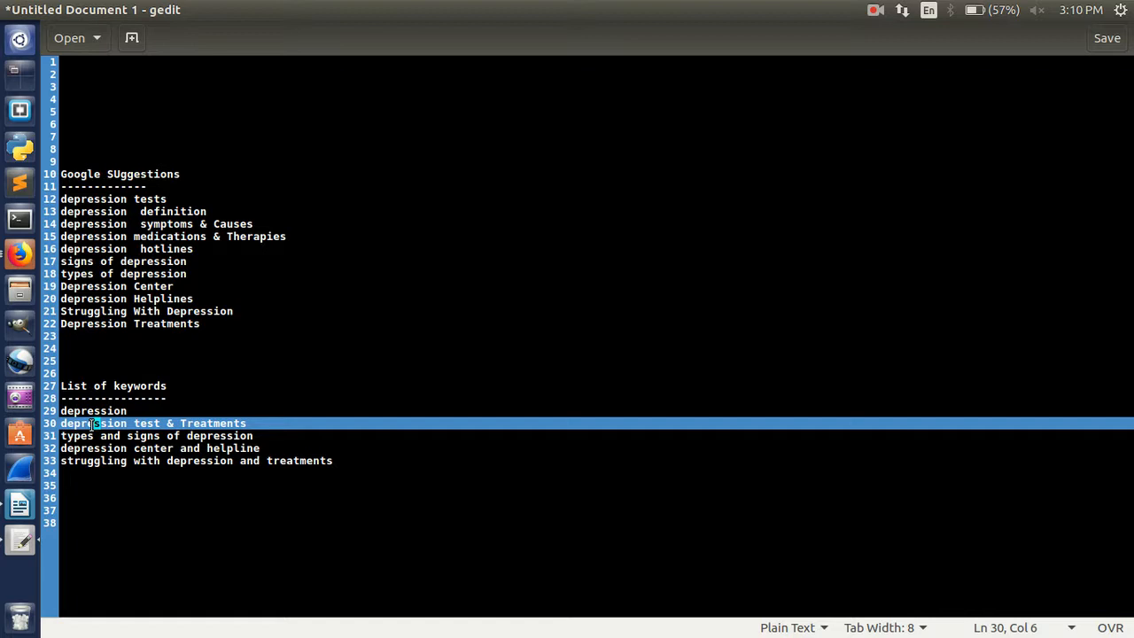
{"action": "left_click_drag", "start_coordinate": [355, 466], "coordinate": [2, 180]}
{"action": "left_click", "coordinate": [413, 358]}
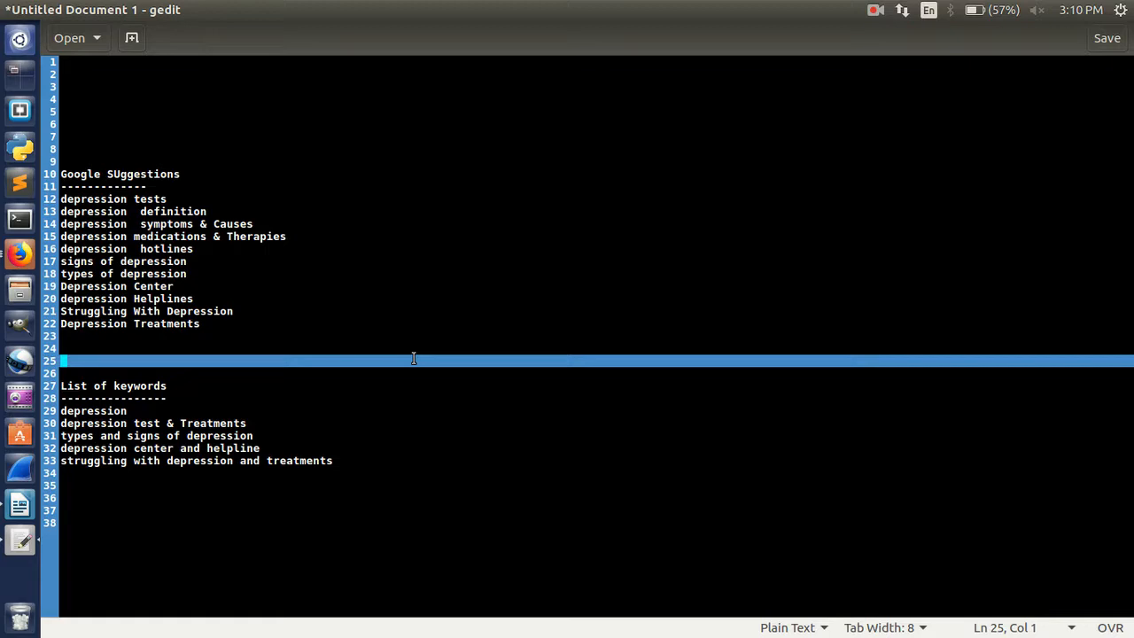
- Arrange the text editor and the browser window with the Google results side by side
{"action": "left_click_drag", "start_coordinate": [500, 7], "coordinate": [1133, 209]}
{"action": "scroll", "coordinate": [272, 226], "scroll_direction": "up", "scroll_amount": 10}
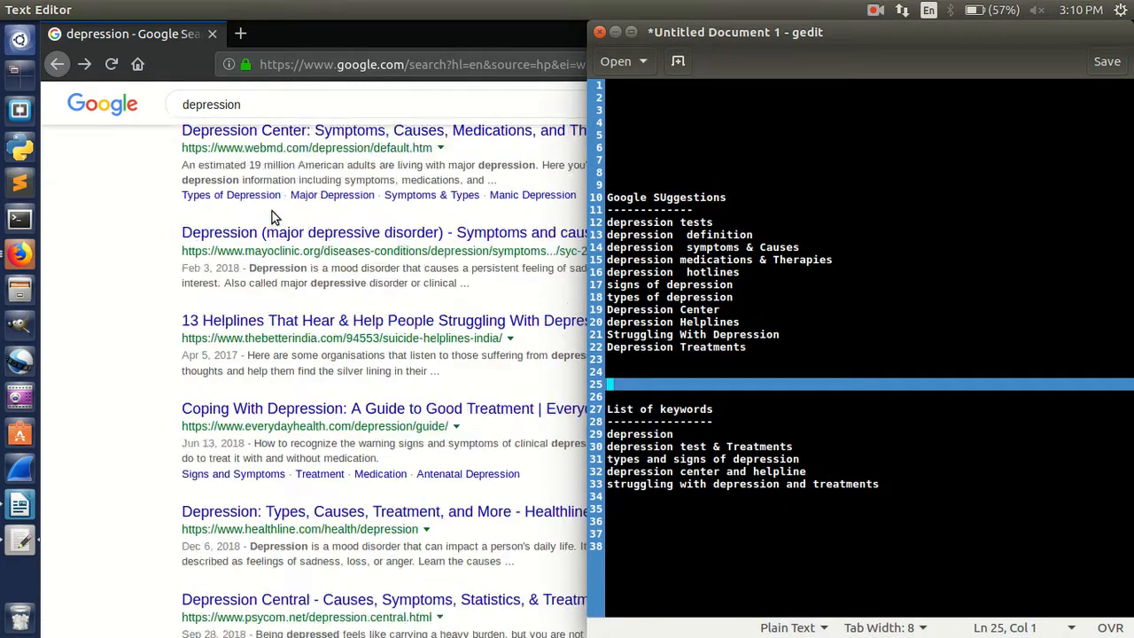
{"action": "scroll", "coordinate": [272, 211], "scroll_direction": "down", "scroll_amount": 2}
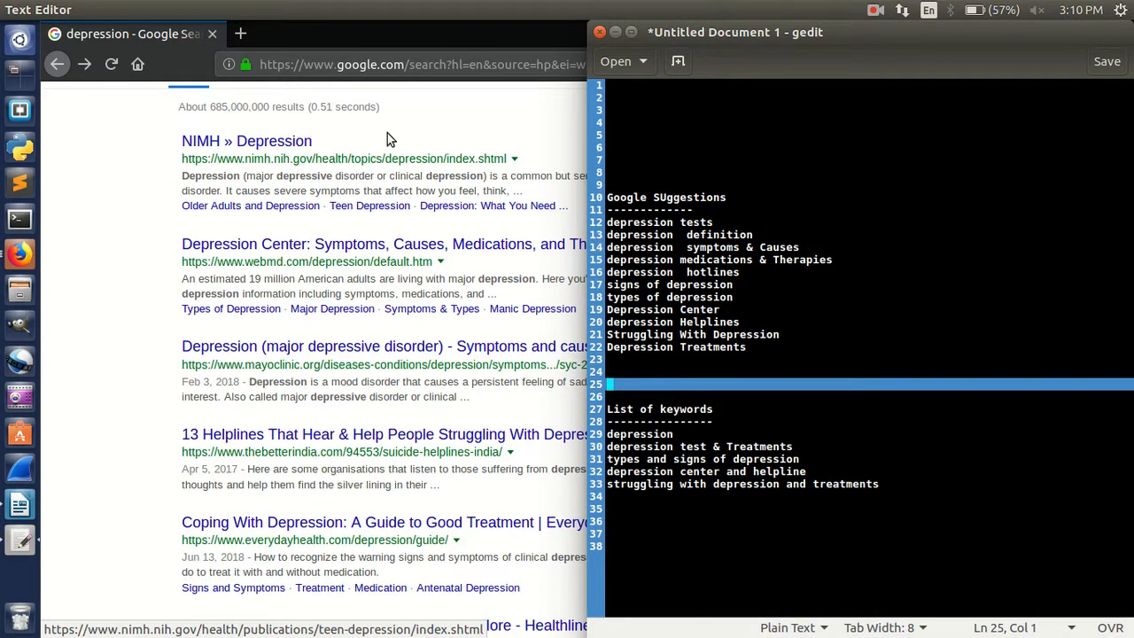
{"action": "double_click", "coordinate": [431, 25]}
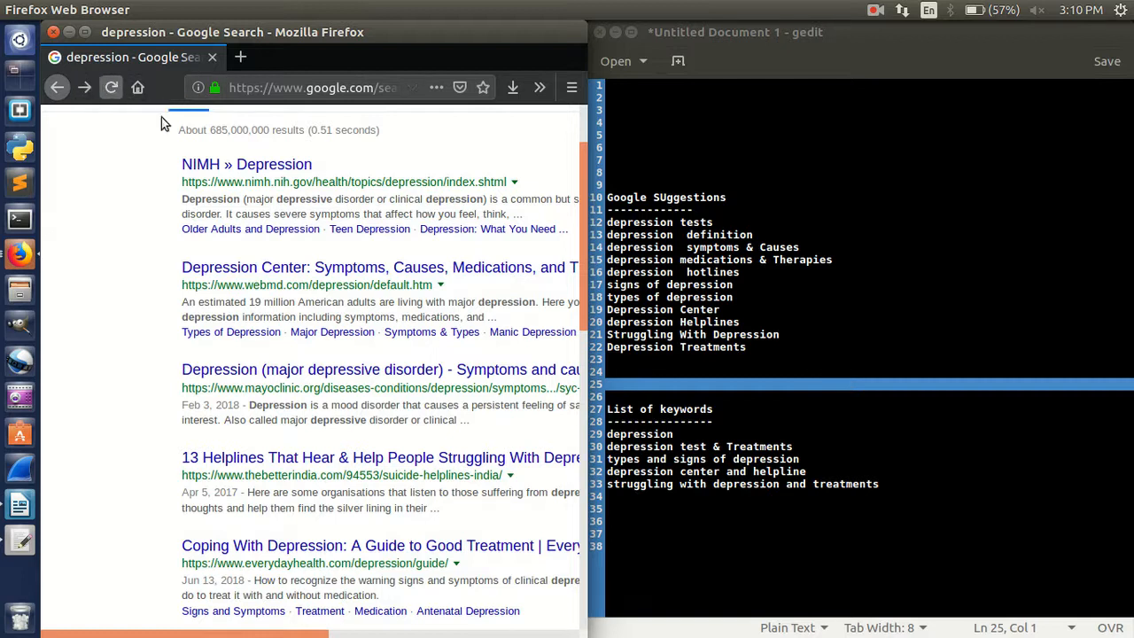
- Return to the Google home page and search again for "depression" from the previous searches
{"action": "scroll", "coordinate": [204, 178], "scroll_direction": "up", "scroll_amount": 2}
{"action": "left_click", "coordinate": [106, 149]}
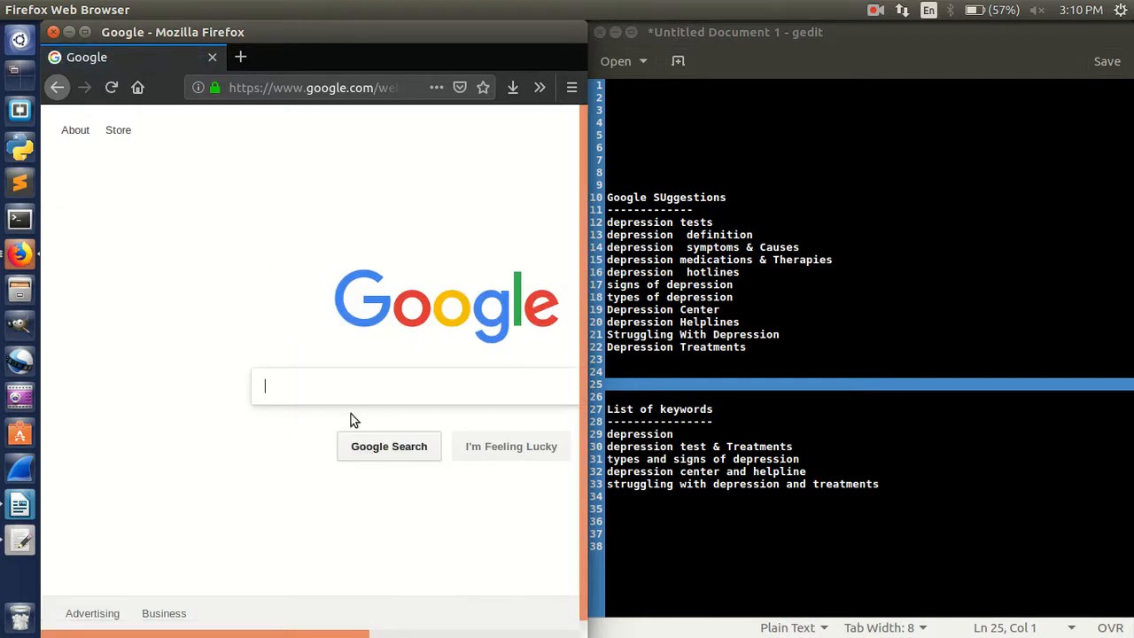
{"action": "left_click", "coordinate": [336, 385]}
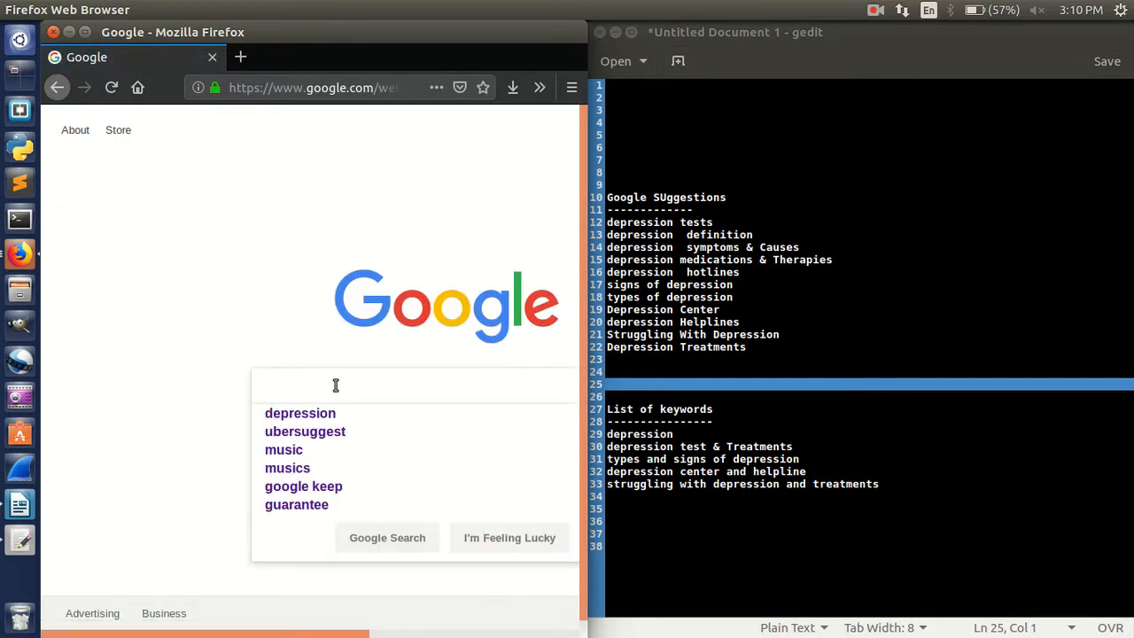
{"action": "type", "text": "m"}
{"action": "key", "text": "BackSpace"}
{"action": "left_click", "coordinate": [299, 415]}
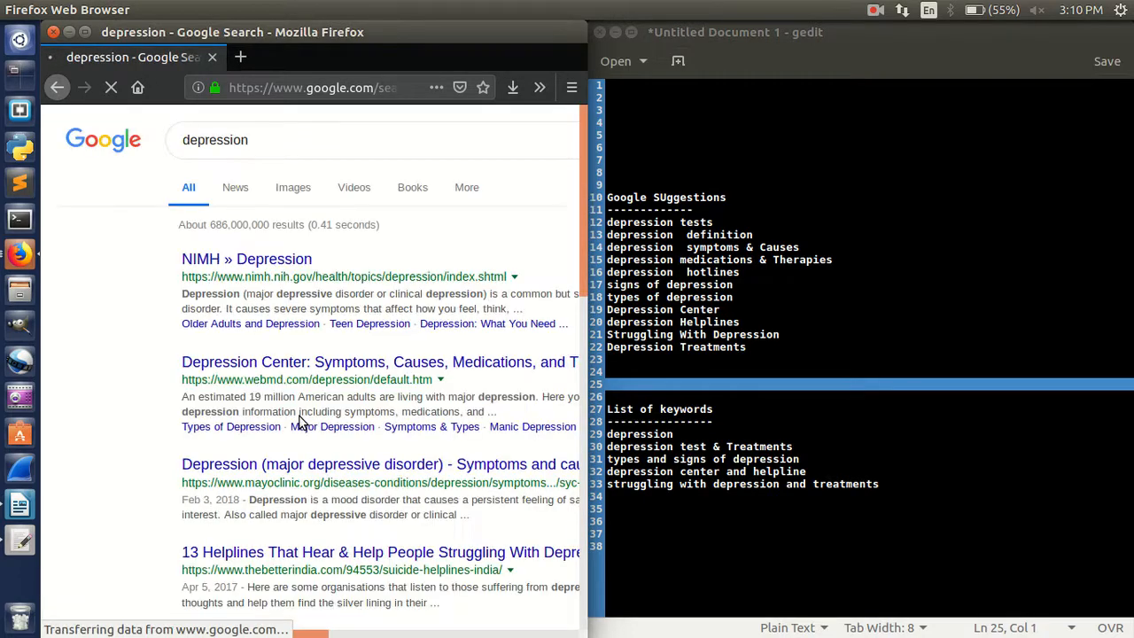
- Examine the result titles and the information panel on the Google results page for "depression", using the full-size browser window
{"action": "scroll", "coordinate": [153, 375], "scroll_direction": "down", "scroll_amount": 5}
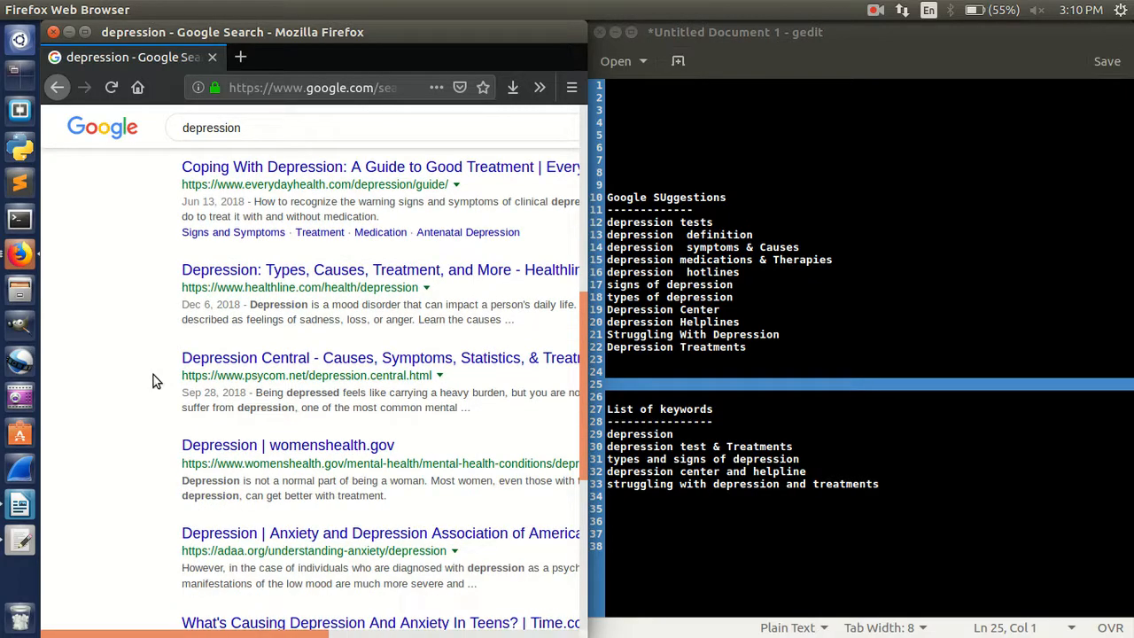
{"action": "scroll", "coordinate": [154, 377], "scroll_direction": "down", "scroll_amount": 4}
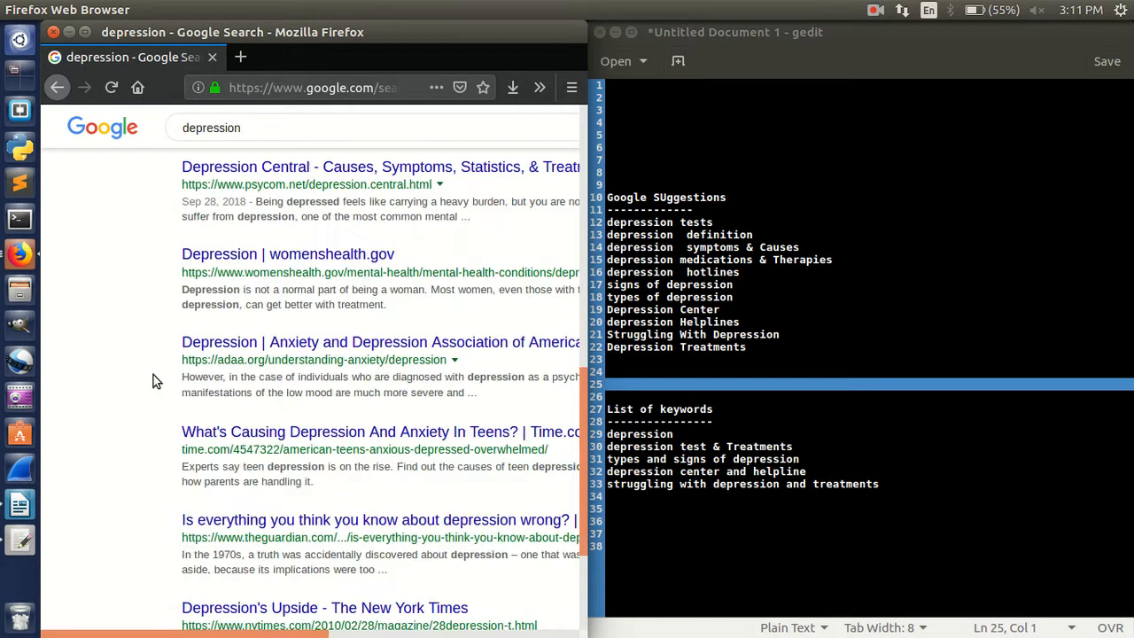
{"action": "scroll", "coordinate": [154, 377], "scroll_direction": "up", "scroll_amount": 7}
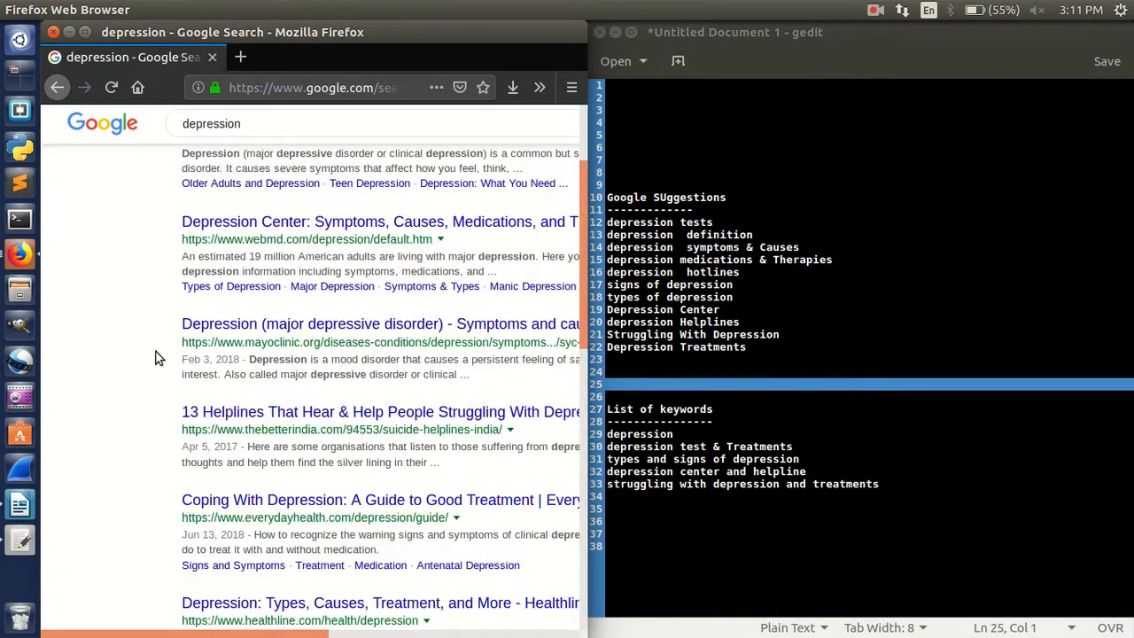
{"action": "scroll", "coordinate": [156, 357], "scroll_direction": "up", "scroll_amount": 3}
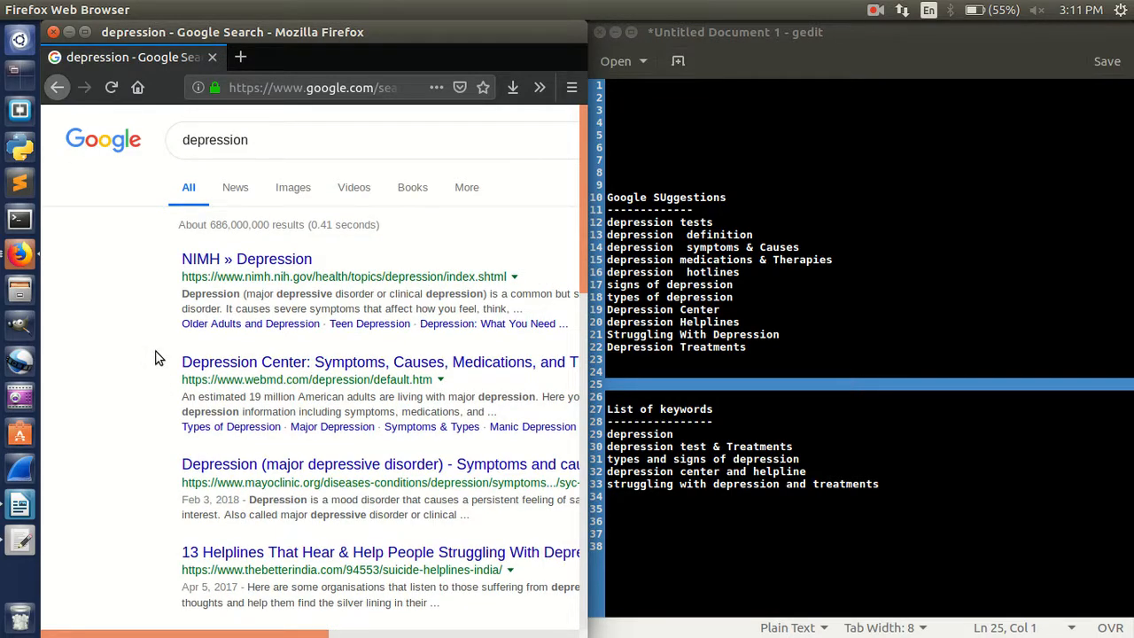
{"action": "scroll", "coordinate": [155, 358], "scroll_direction": "down", "scroll_amount": 8}
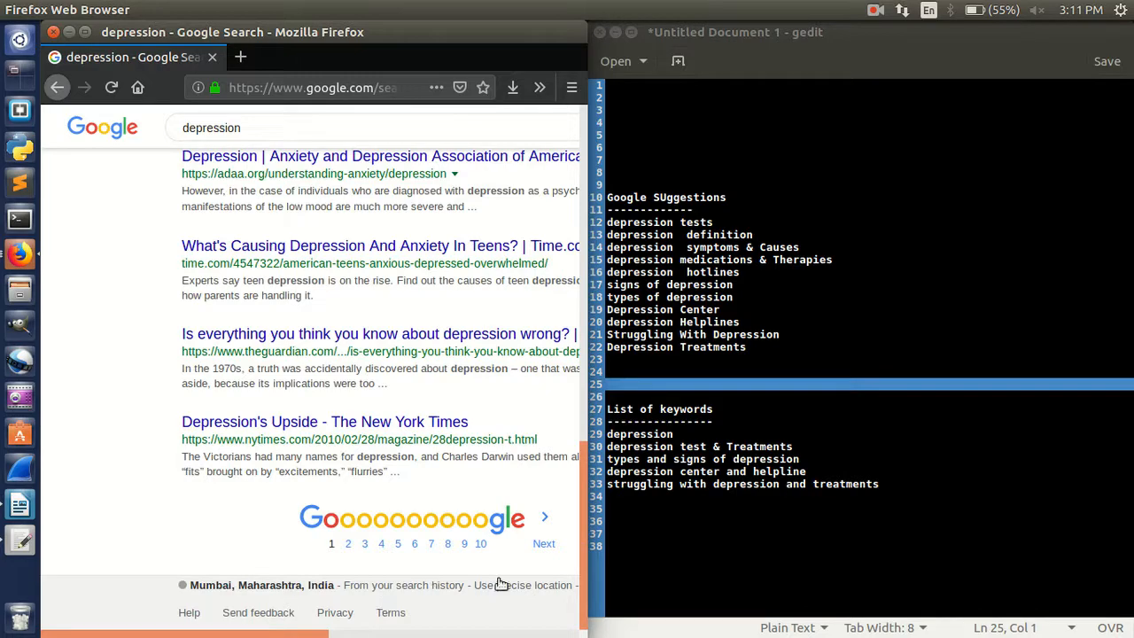
{"action": "double_click", "coordinate": [444, 26]}
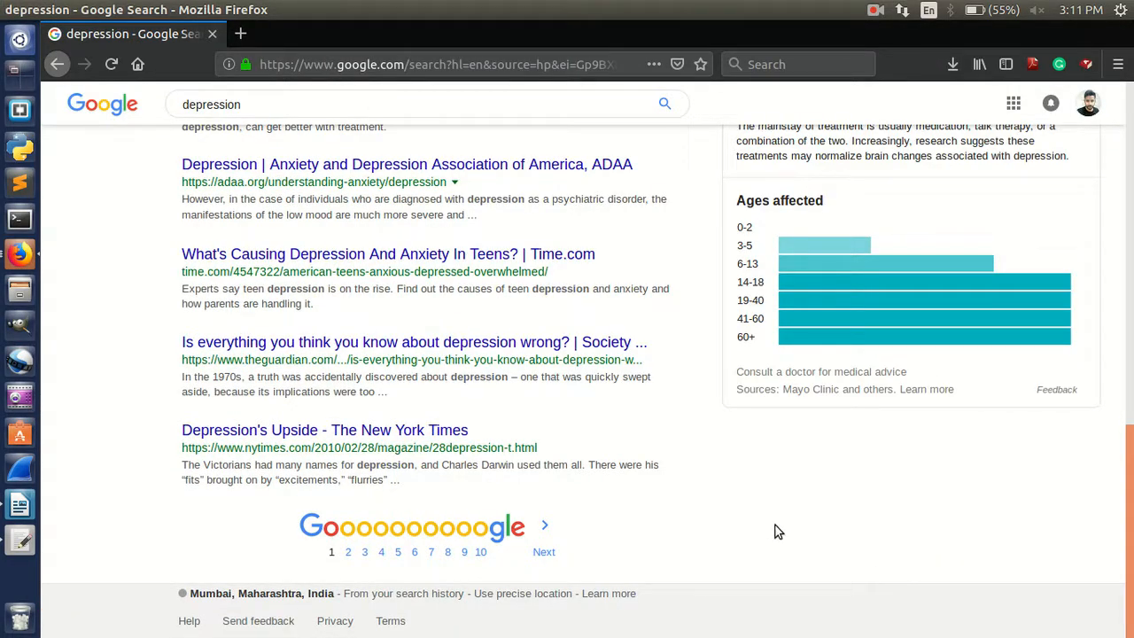
{"action": "scroll", "coordinate": [887, 529], "scroll_direction": "up", "scroll_amount": 5}
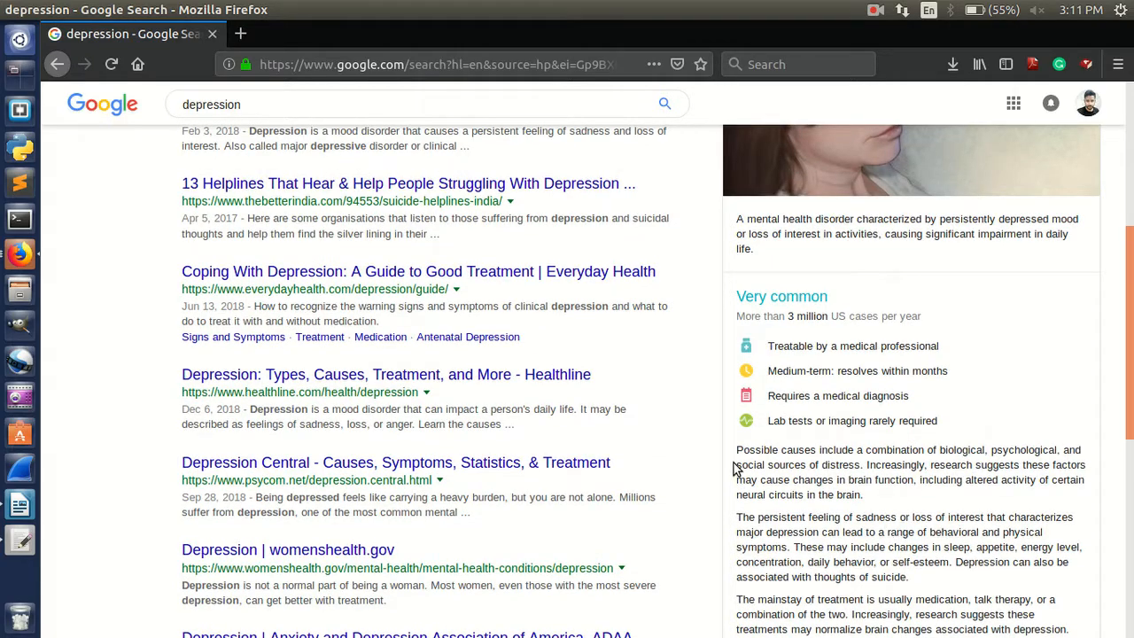
{"action": "scroll", "coordinate": [793, 505], "scroll_direction": "up", "scroll_amount": 4}
{"action": "scroll", "coordinate": [797, 499], "scroll_direction": "down", "scroll_amount": 3}
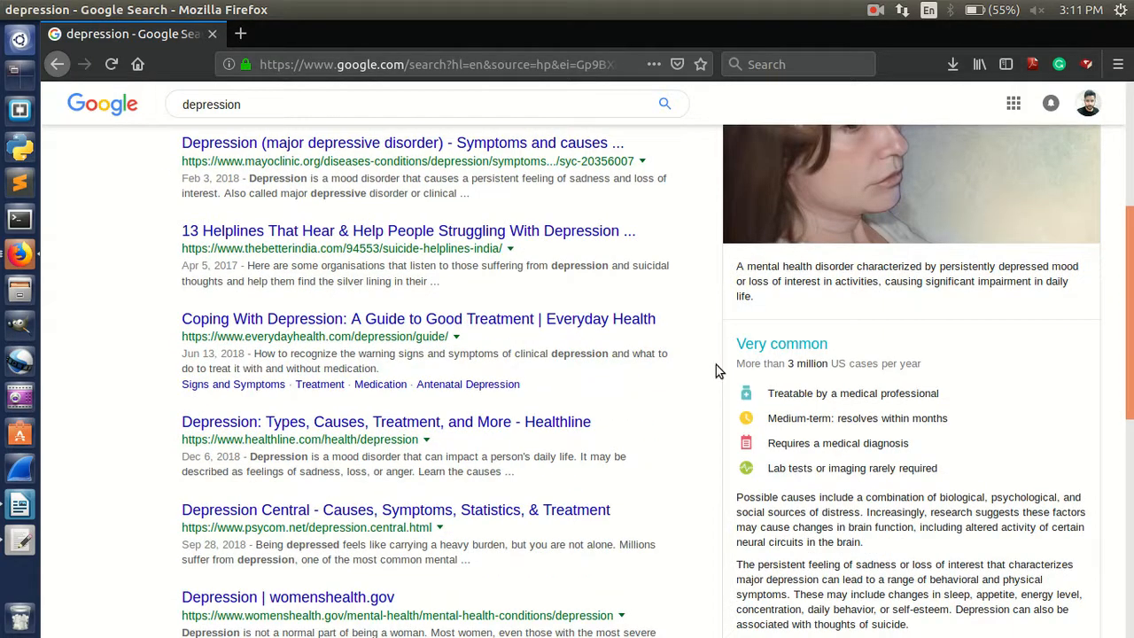
- Place the browser beside the text editor again and highlight the keywords under "List of keywords" for review
{"action": "mouse_move", "coordinate": [232, 9]}
{"action": "left_click_drag", "start_coordinate": [514, 35], "coordinate": [3, 89]}
{"action": "triple_click", "coordinate": [770, 198]}
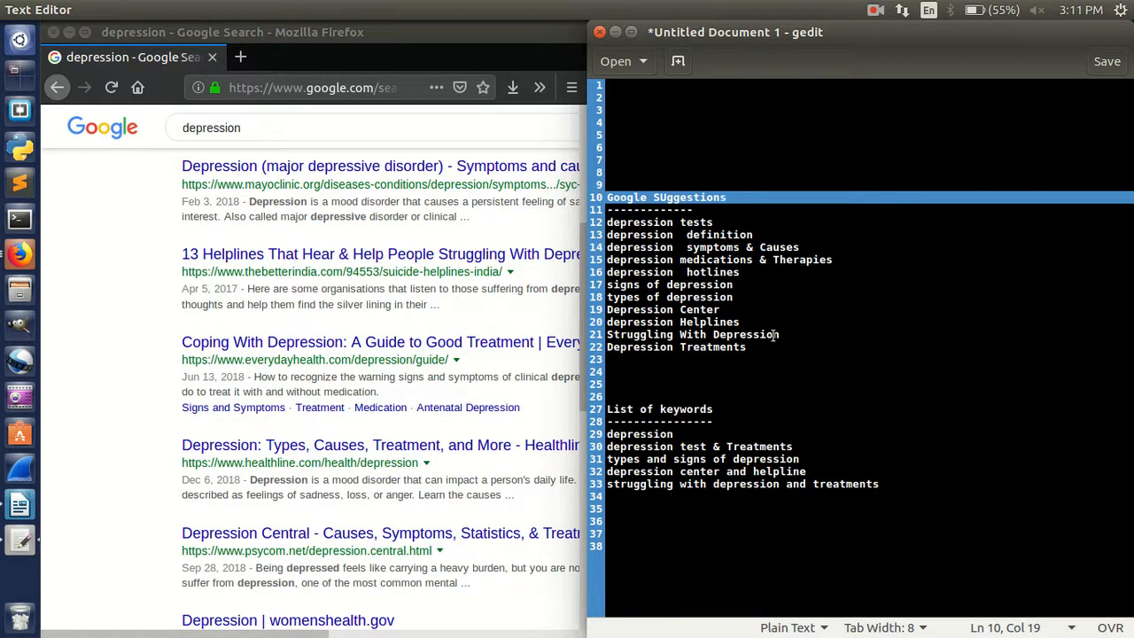
{"action": "left_click_drag", "start_coordinate": [818, 436], "coordinate": [773, 448]}
{"action": "left_click", "coordinate": [774, 448]}
{"action": "left_click_drag", "start_coordinate": [873, 495], "coordinate": [610, 436]}
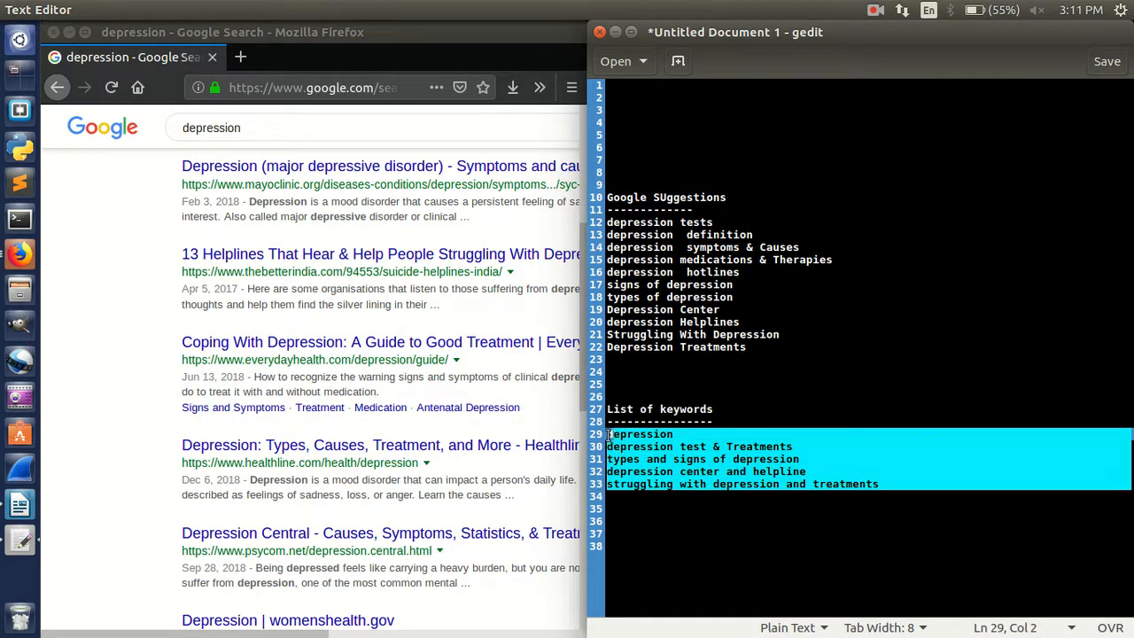
{"action": "left_click", "coordinate": [606, 434]}
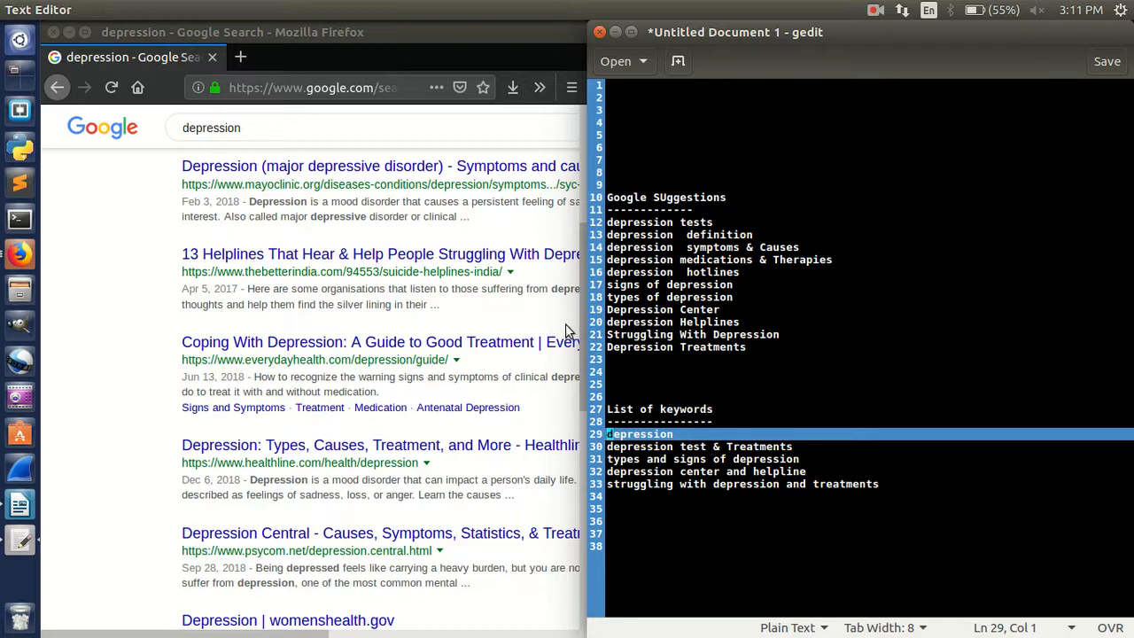
- Close the Google results window, place the Ubersuggest window beside the text editor, and highlight the suggestions and keywords text
{"action": "left_click", "coordinate": [55, 31]}
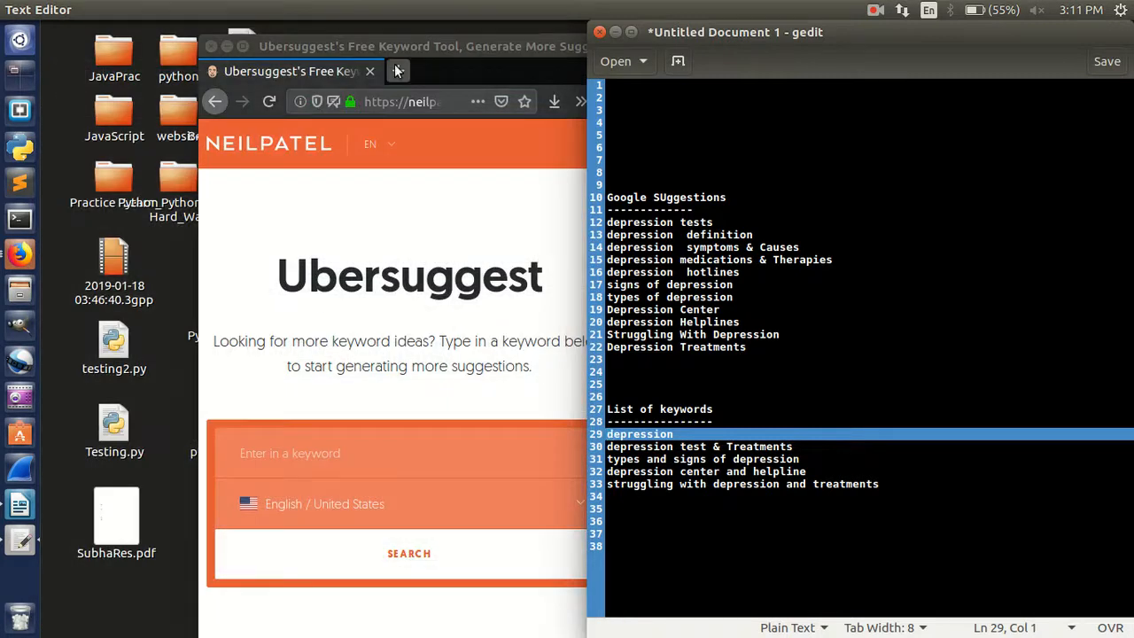
{"action": "left_click_drag", "start_coordinate": [392, 43], "coordinate": [5, 178]}
{"action": "left_click", "coordinate": [883, 496]}
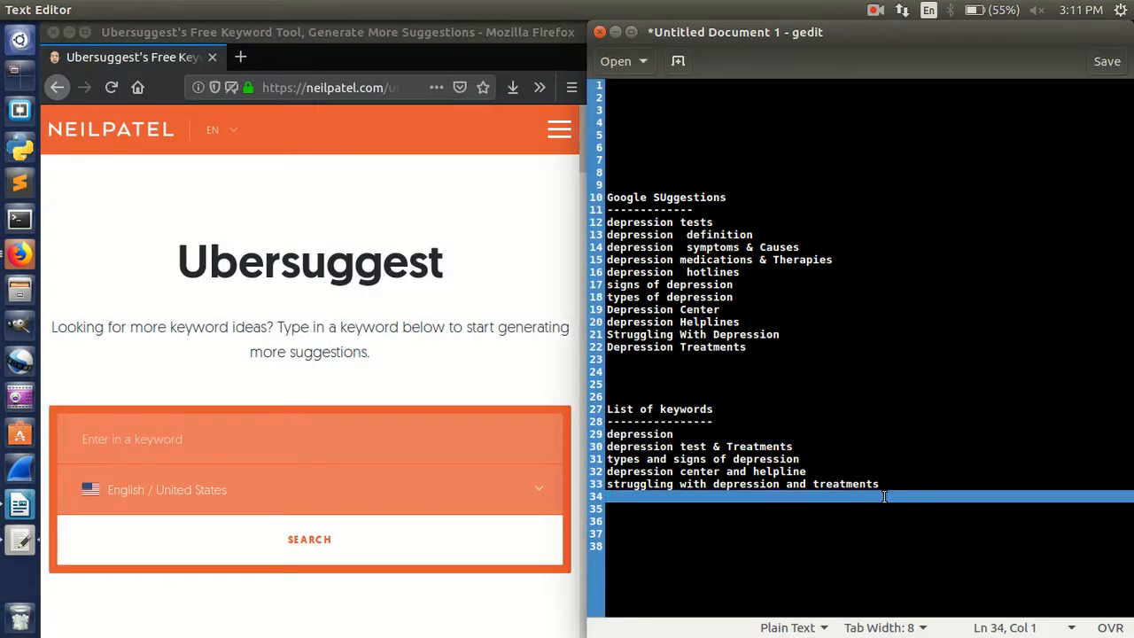
{"action": "left_click_drag", "start_coordinate": [858, 499], "coordinate": [572, 213]}
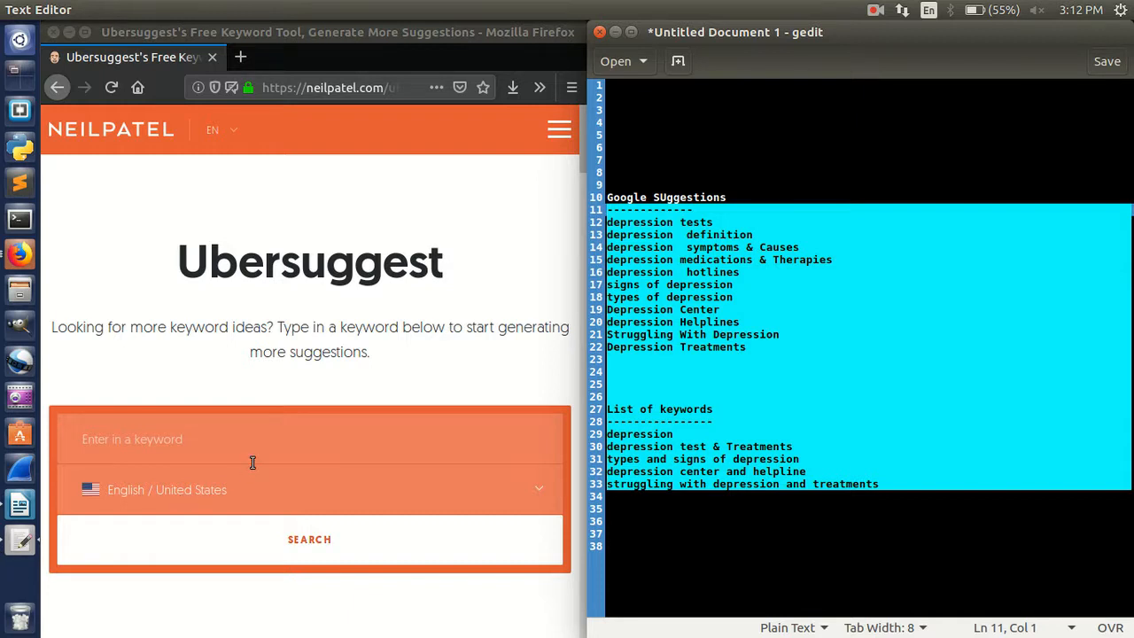